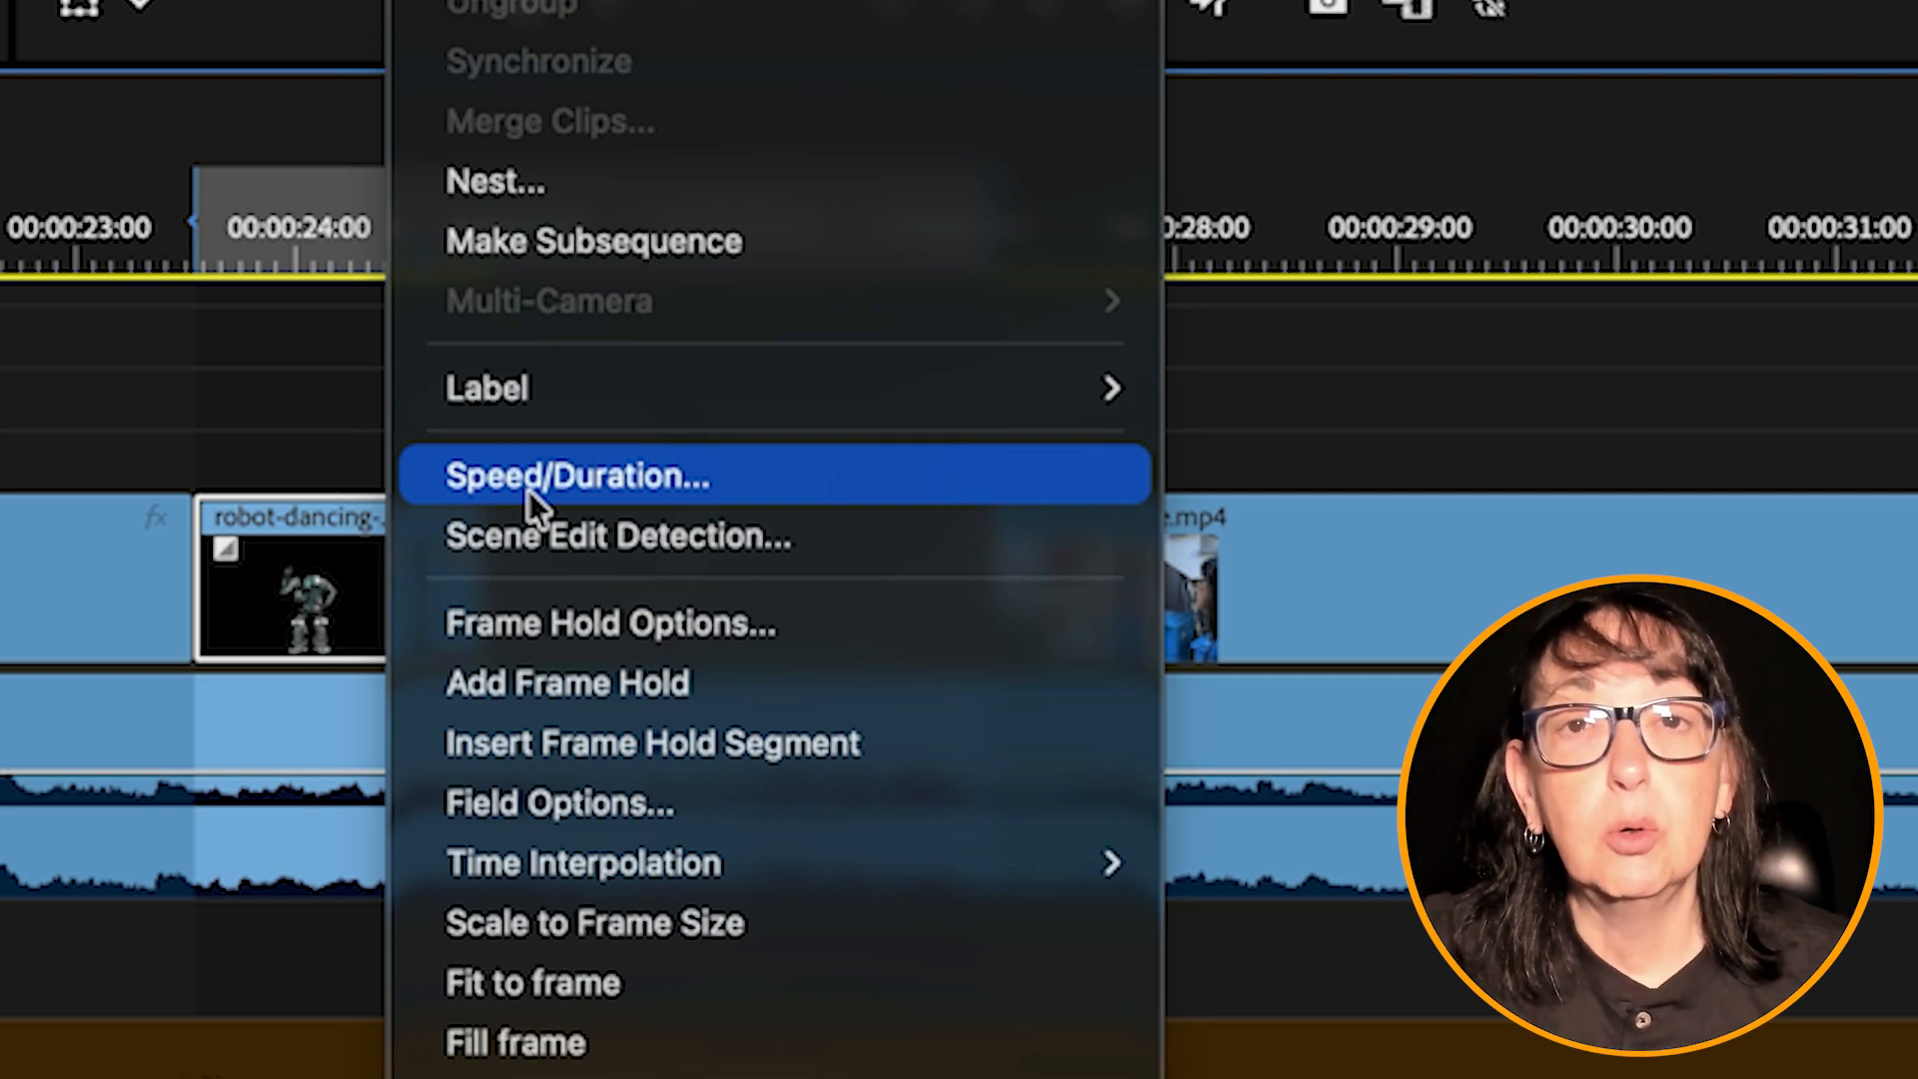
click(535, 477)
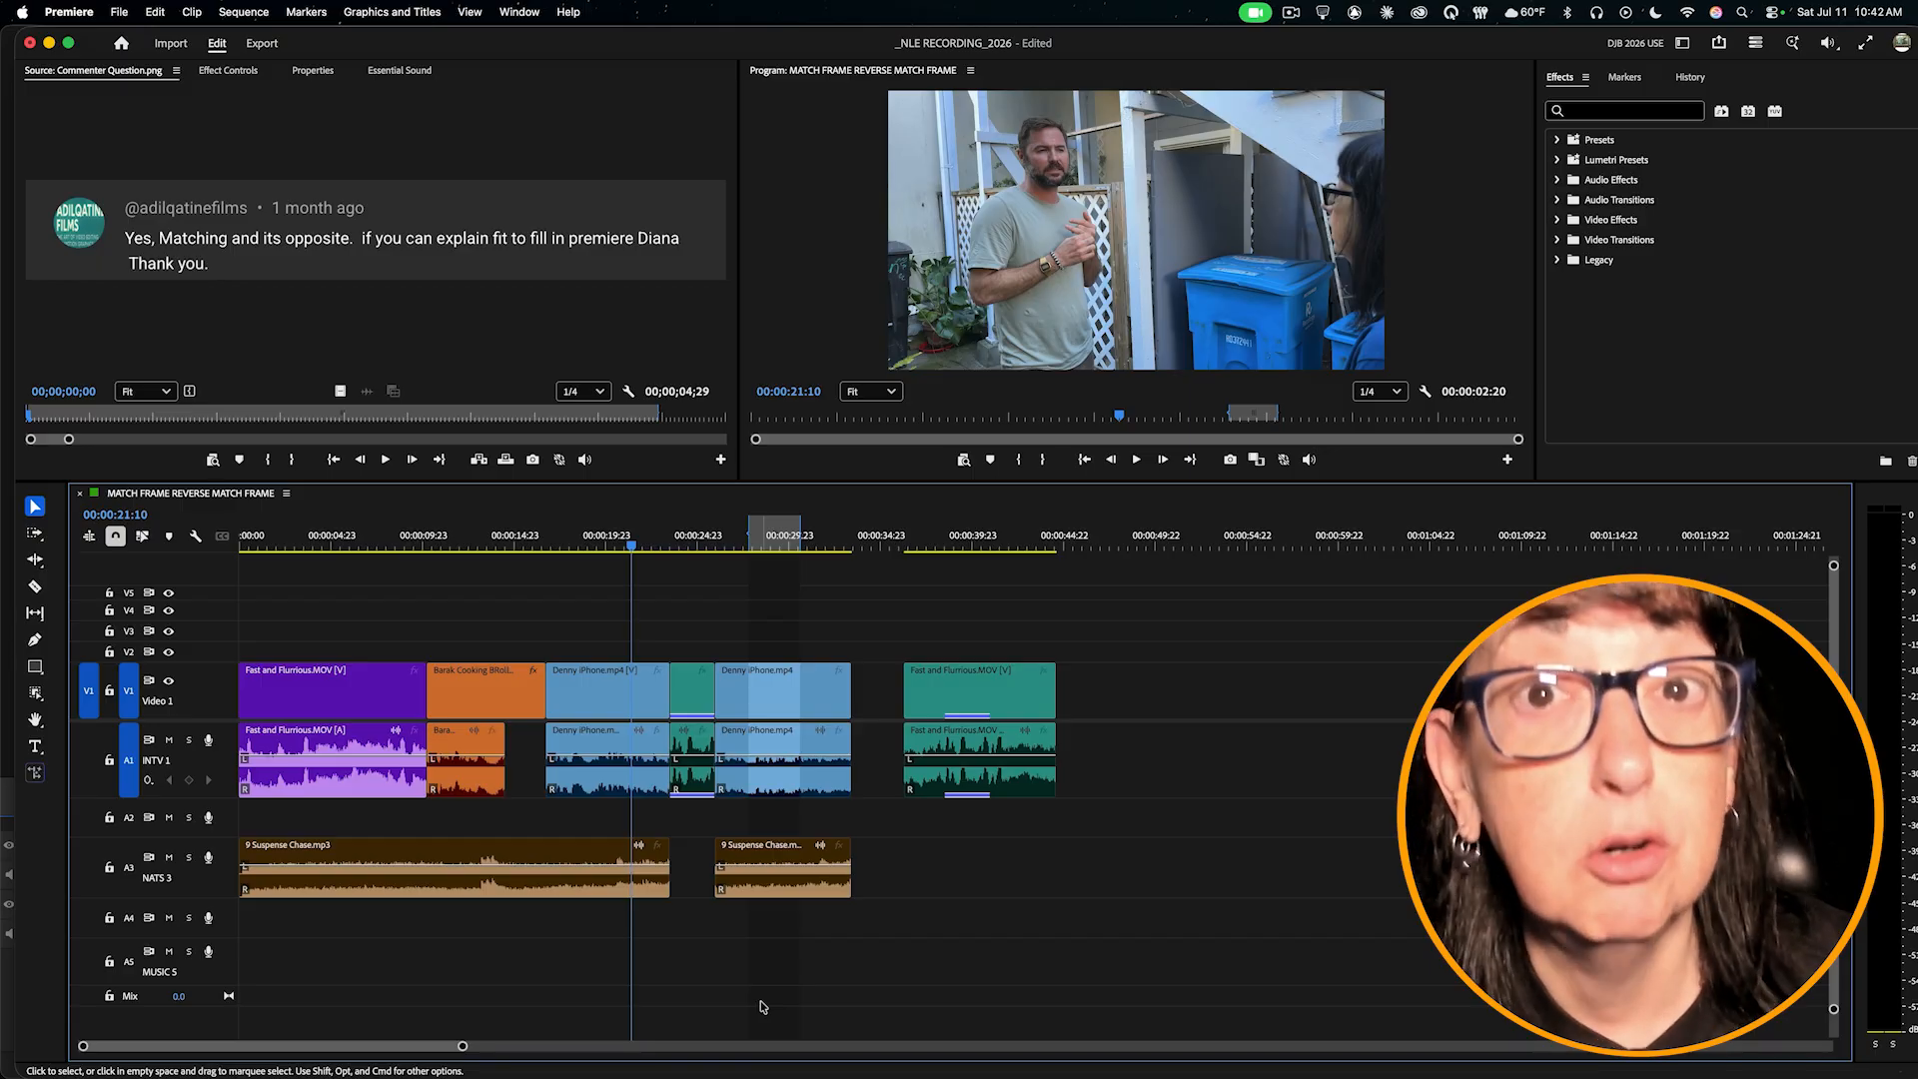
click(989, 639)
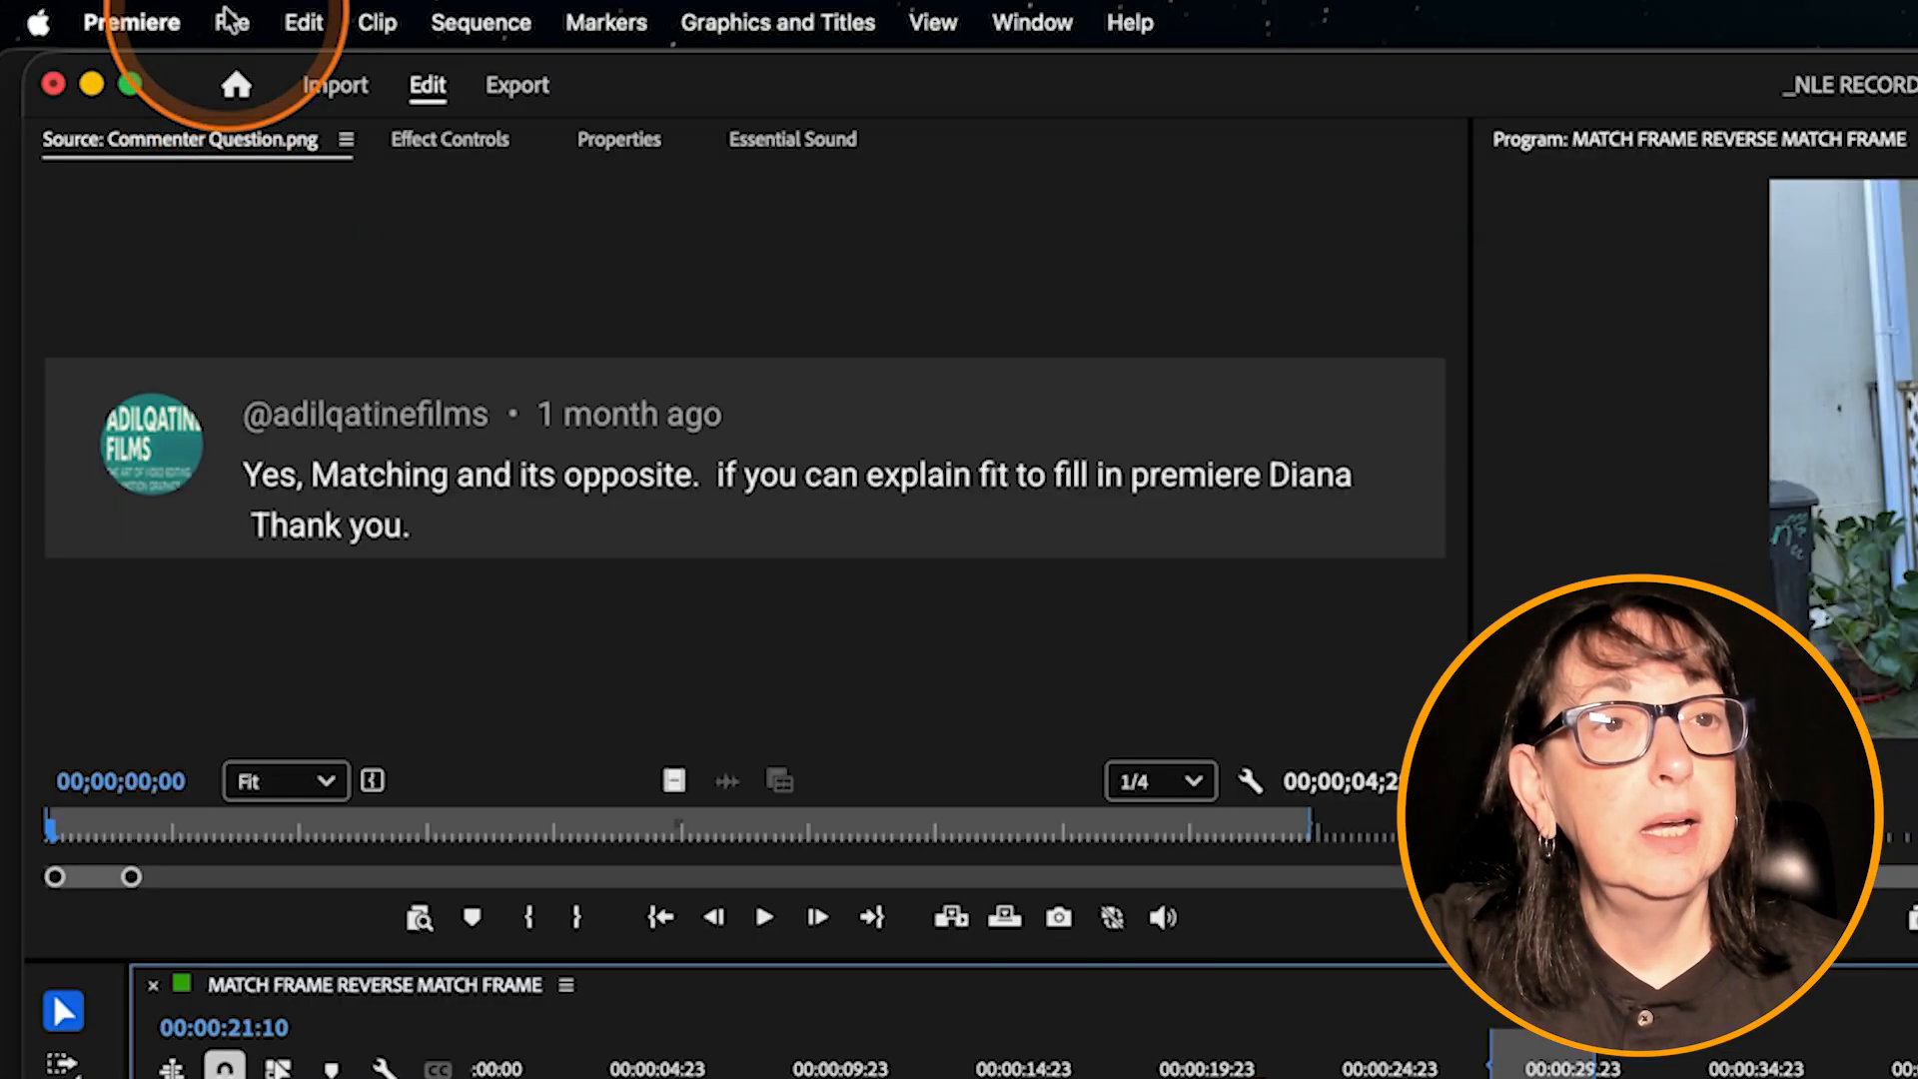
- Reset the Fit Clip dialog in the application's Timeline settings and apply the change
click(180, 19)
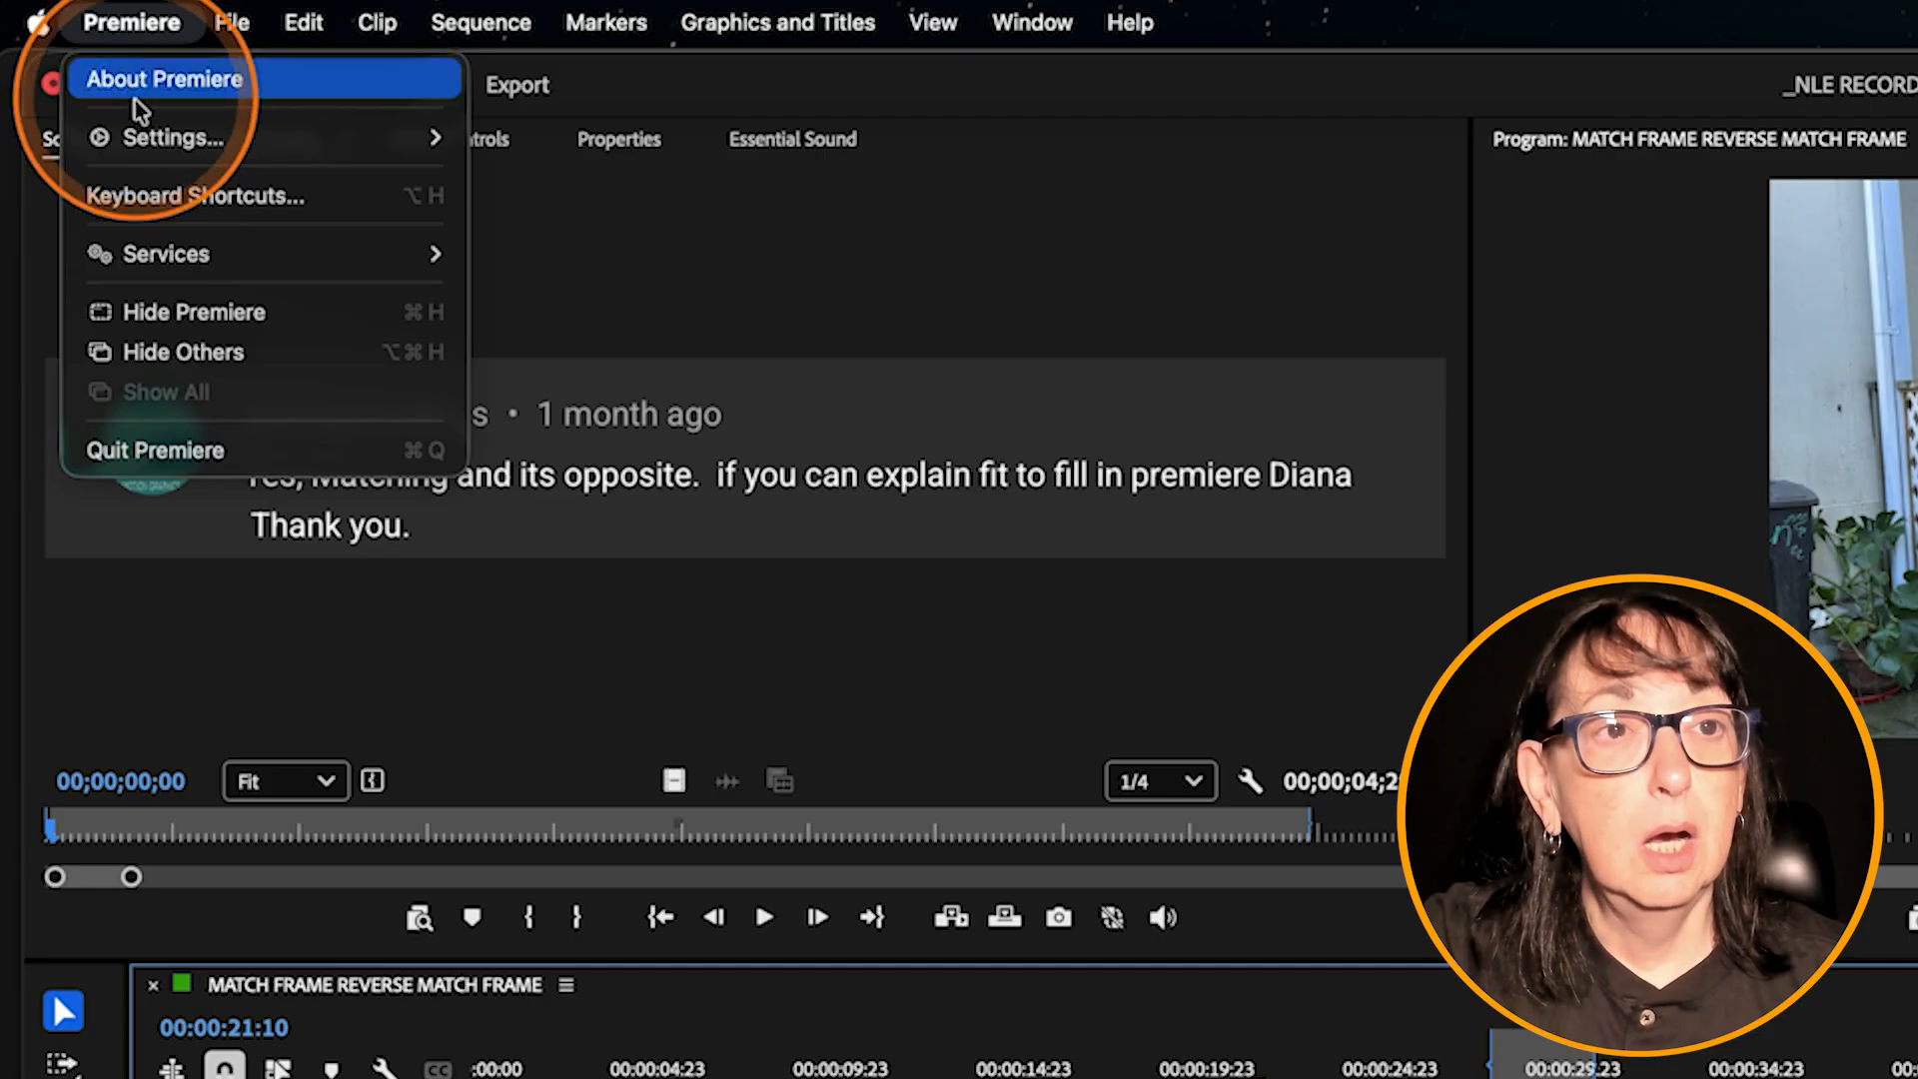
mouse_move(145, 128)
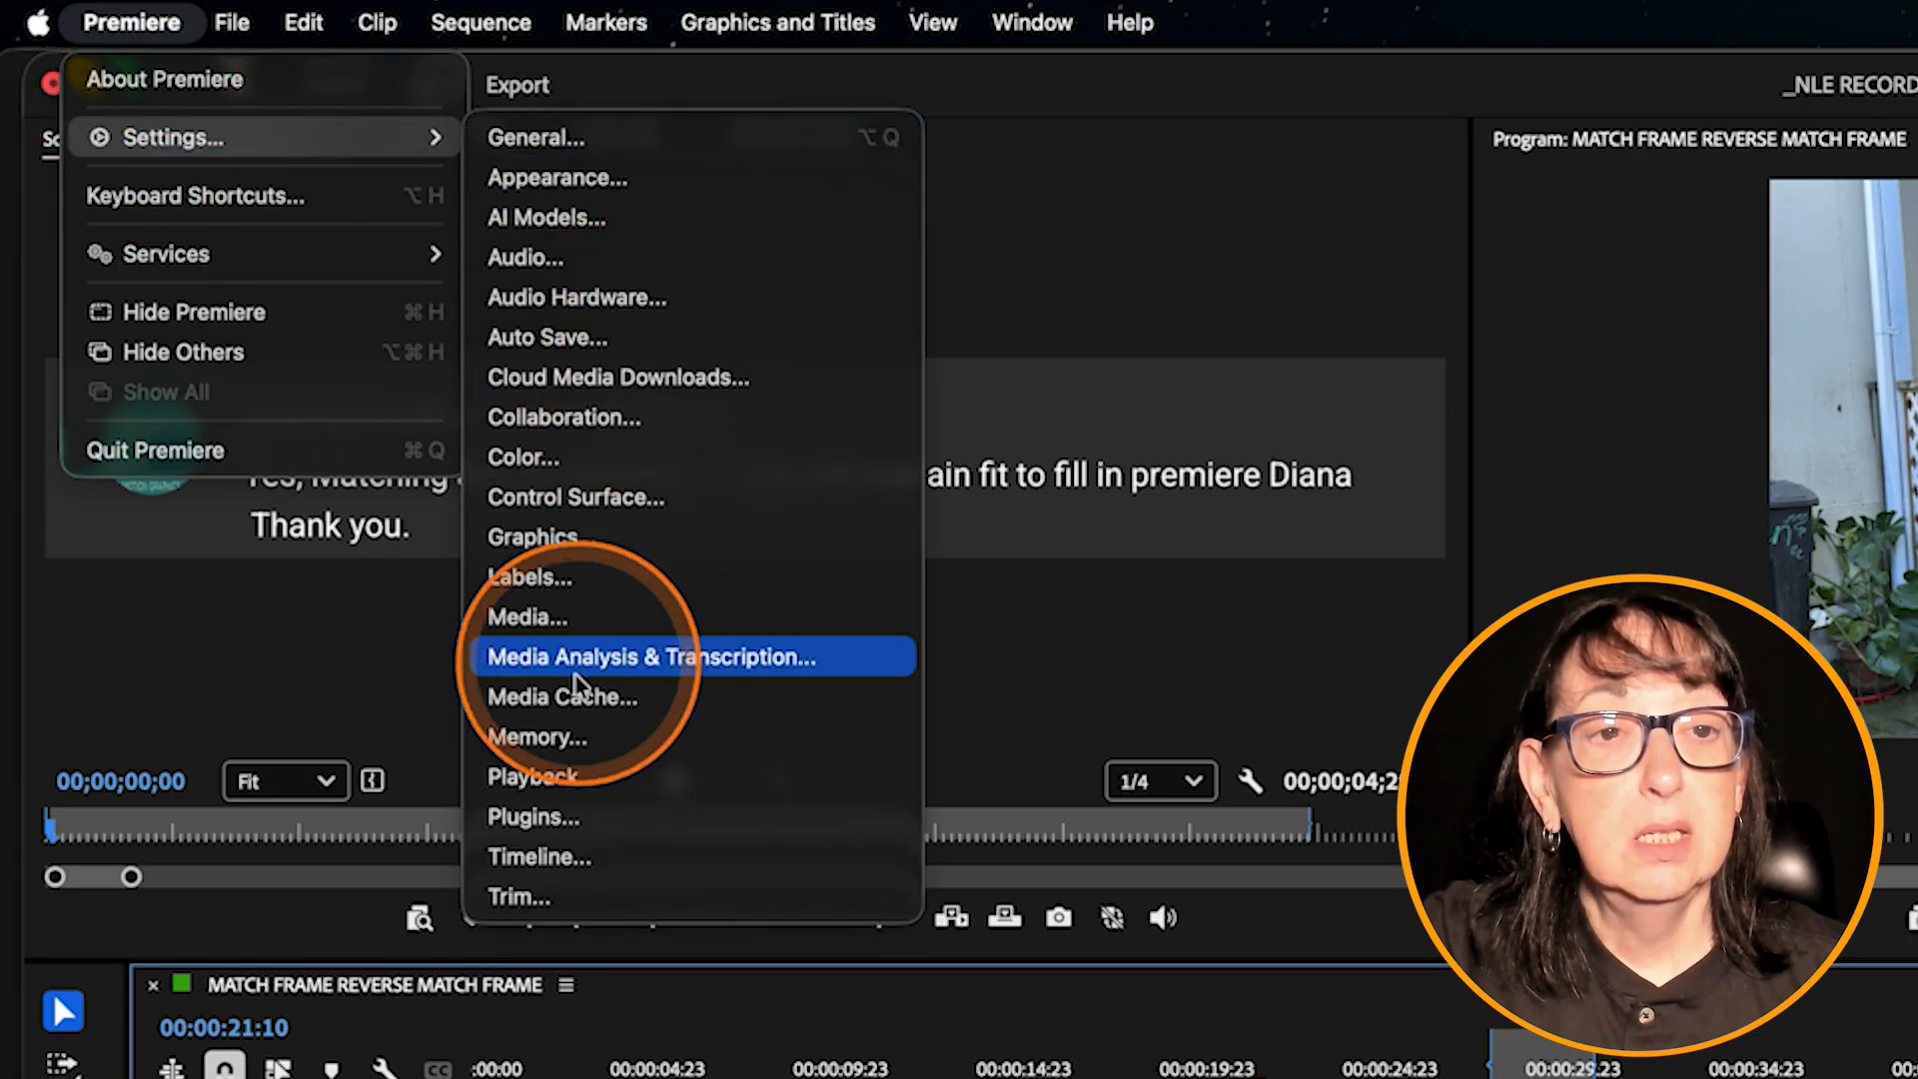
click(551, 865)
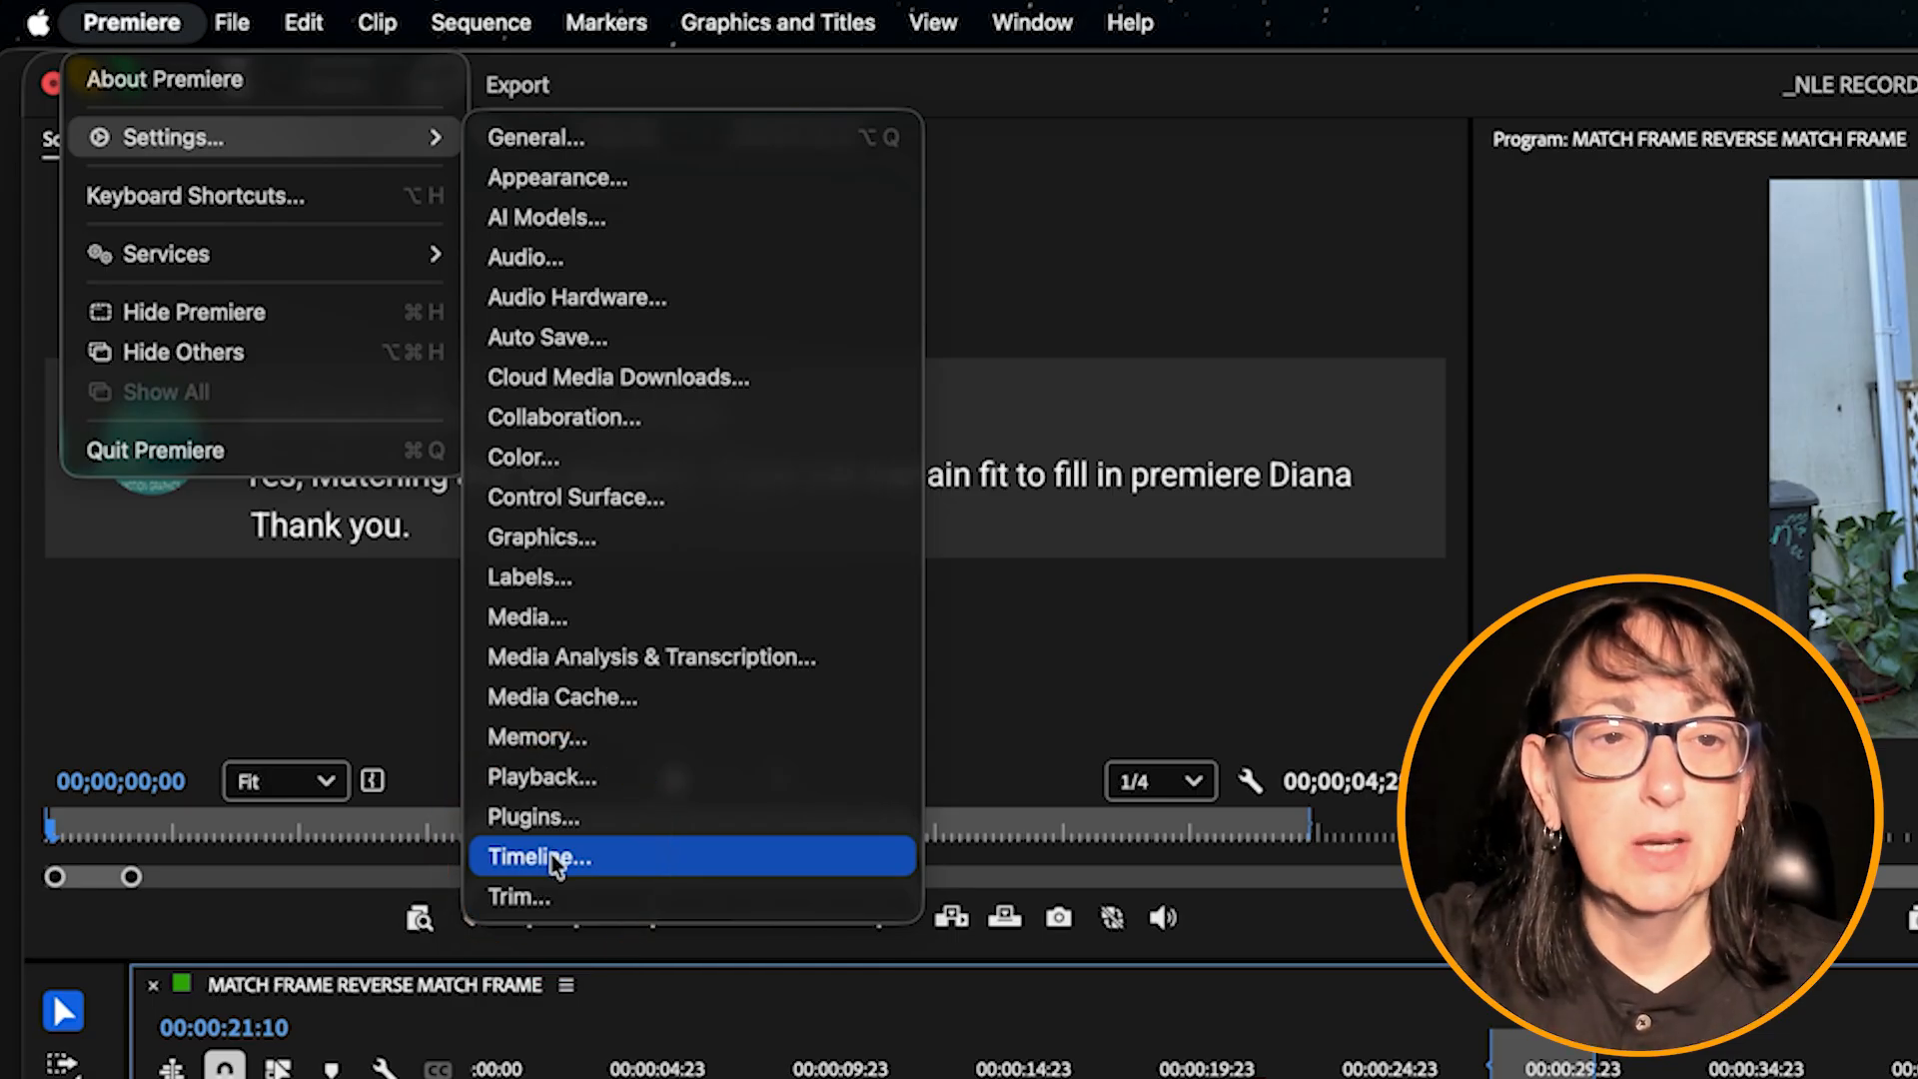
click(560, 865)
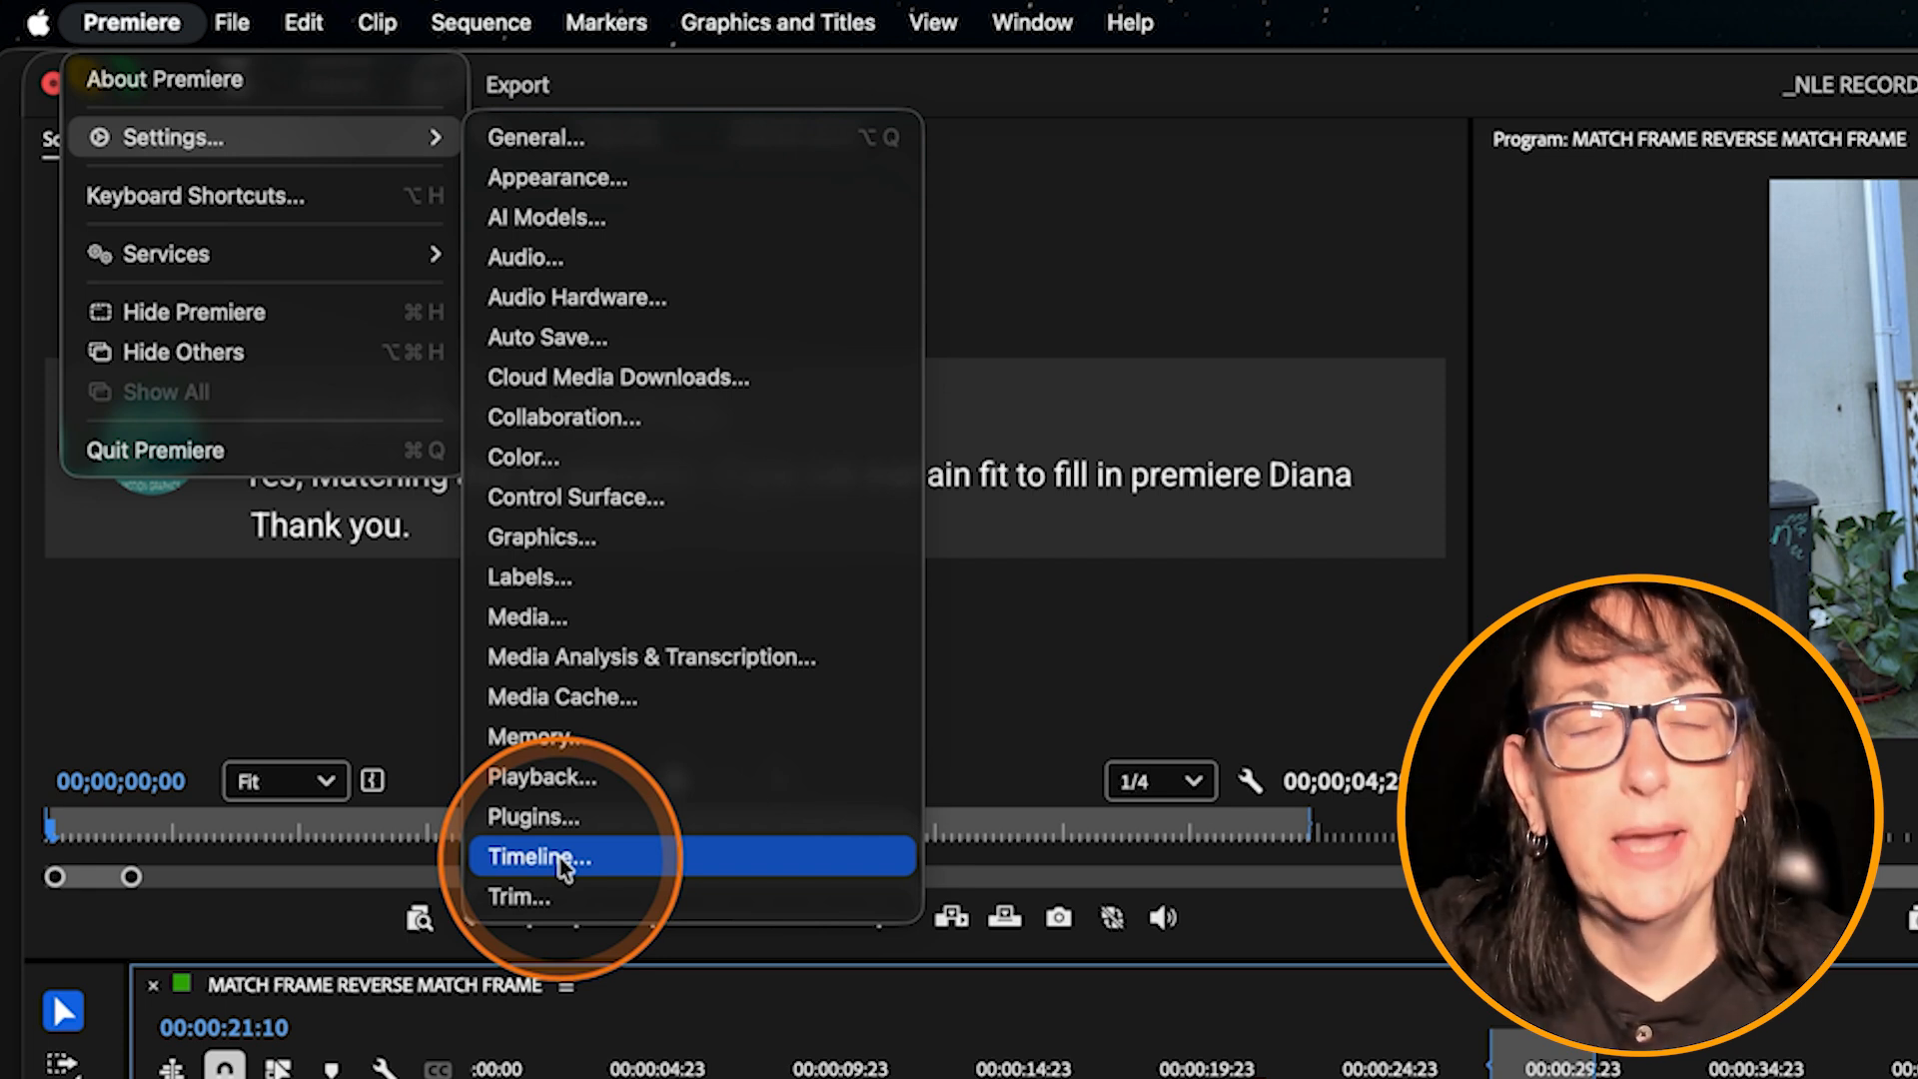
click(526, 855)
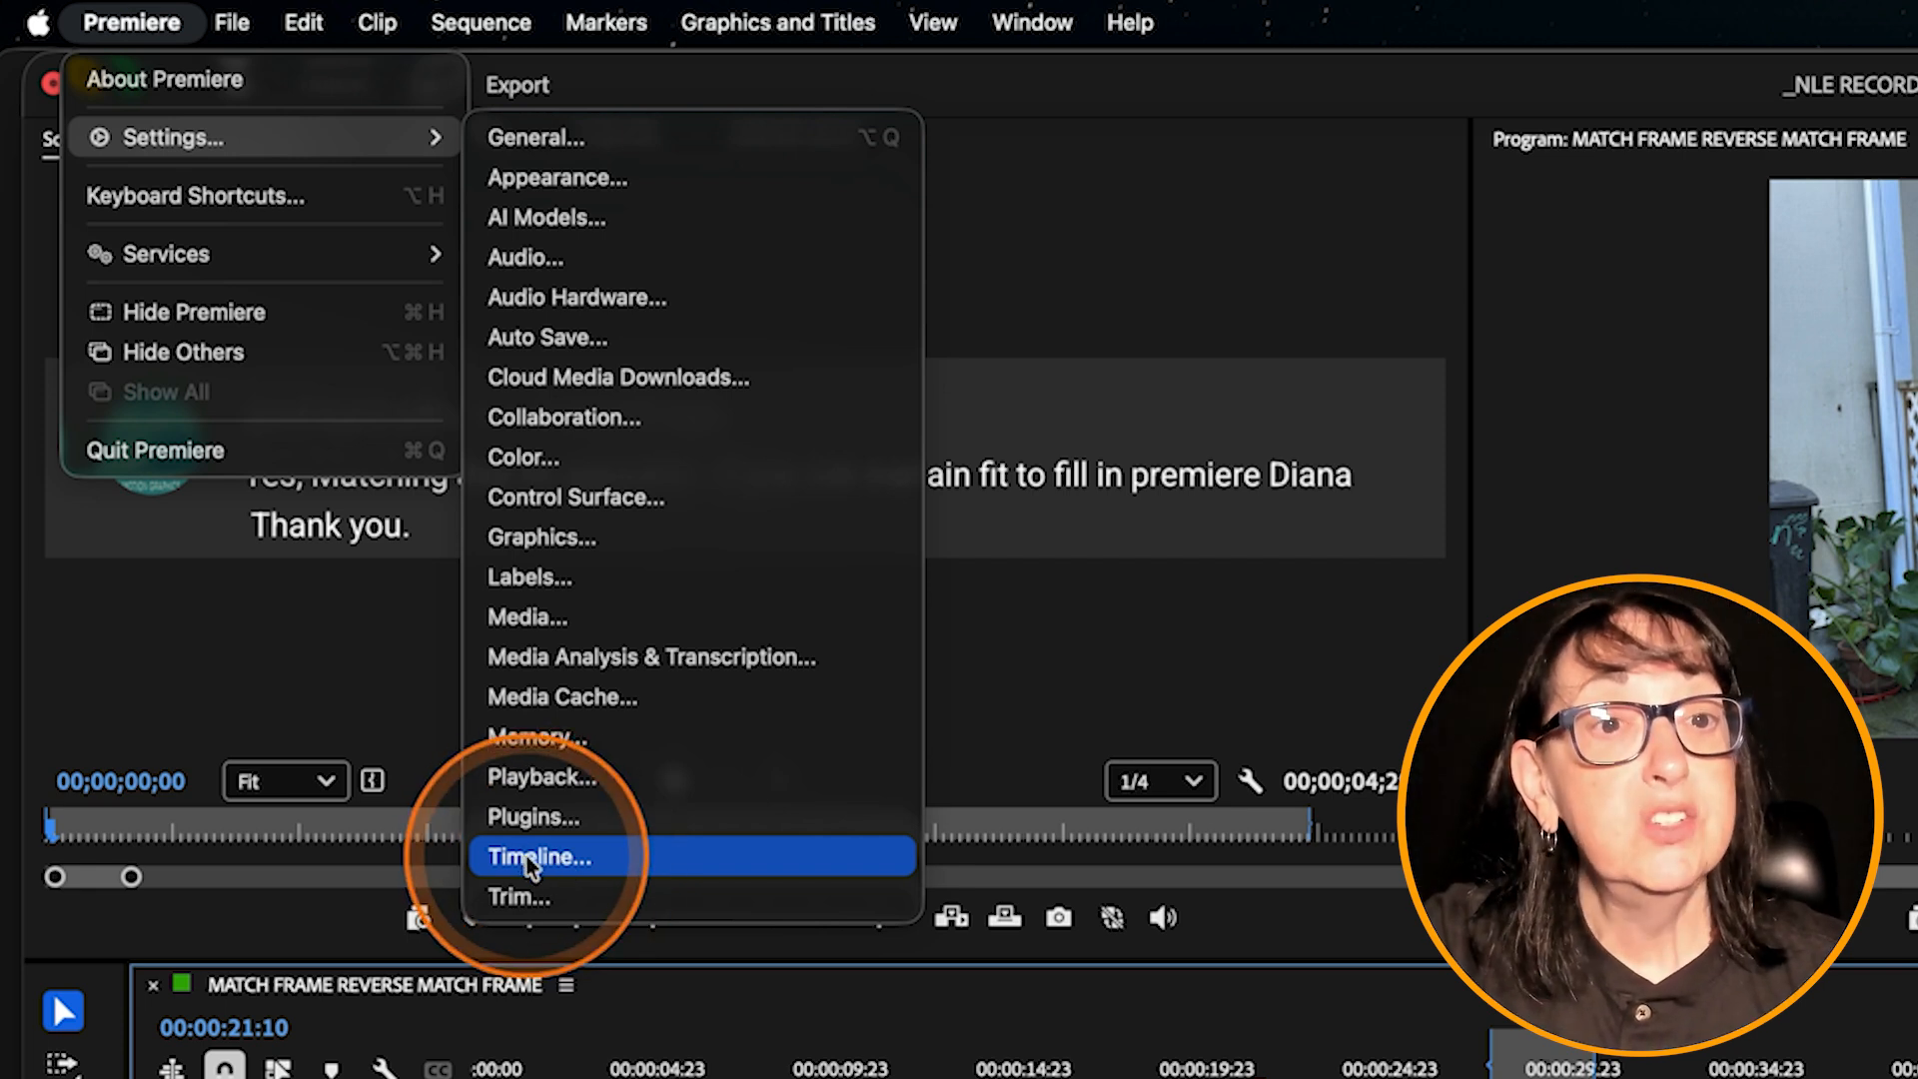
click(527, 855)
click(533, 858)
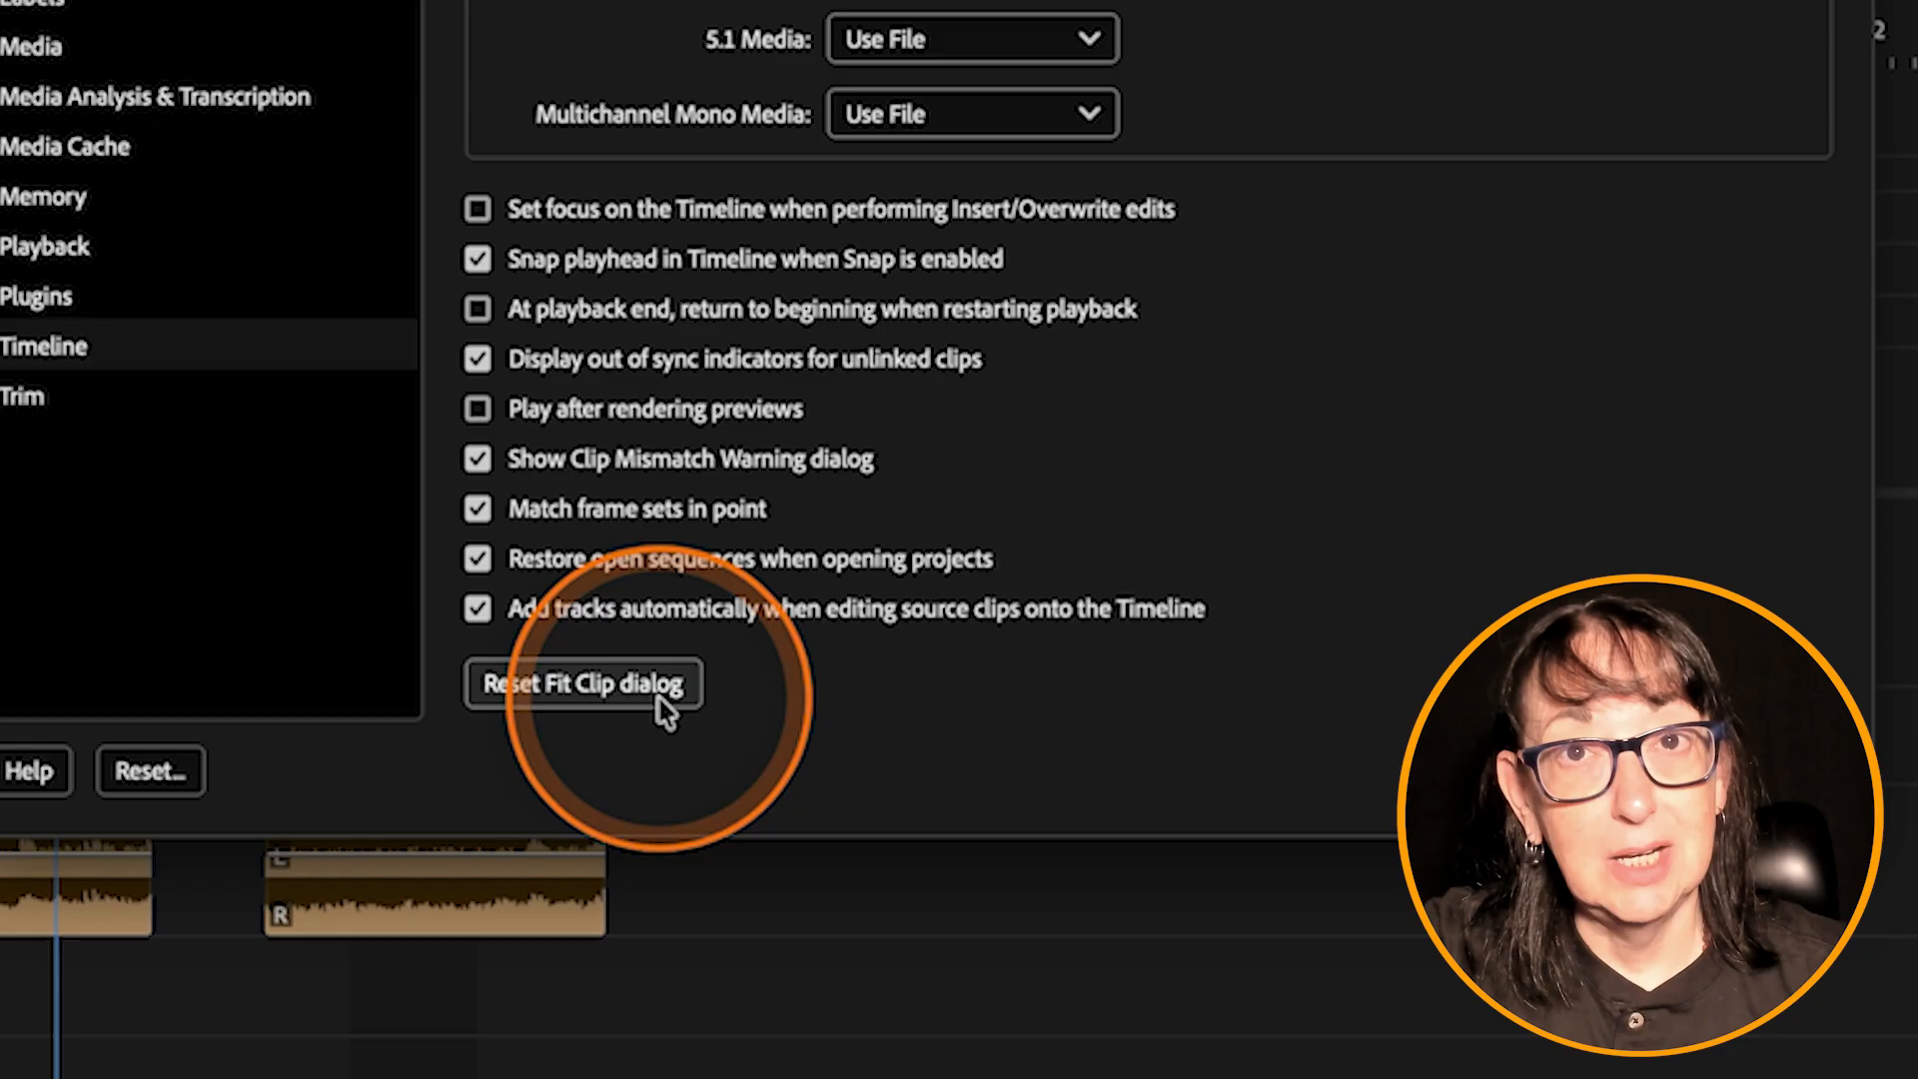
click(602, 691)
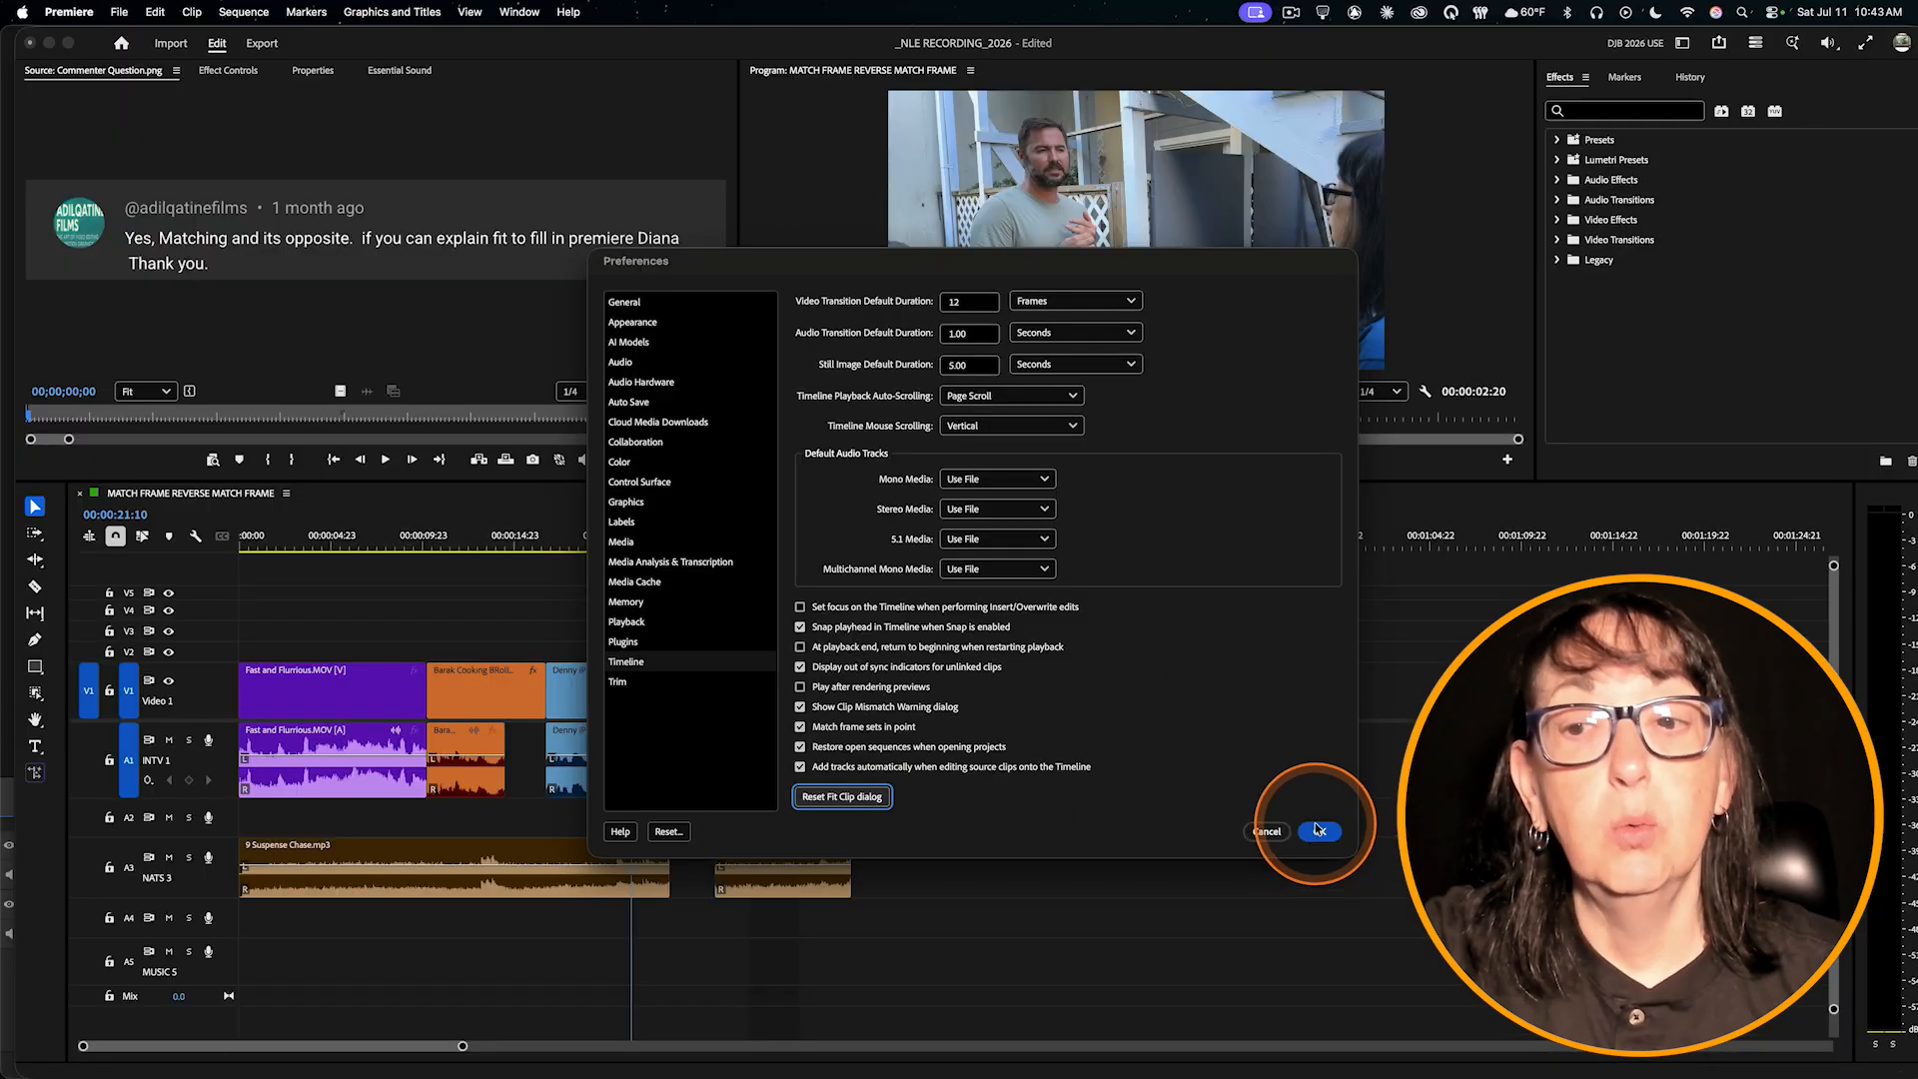
click(1319, 830)
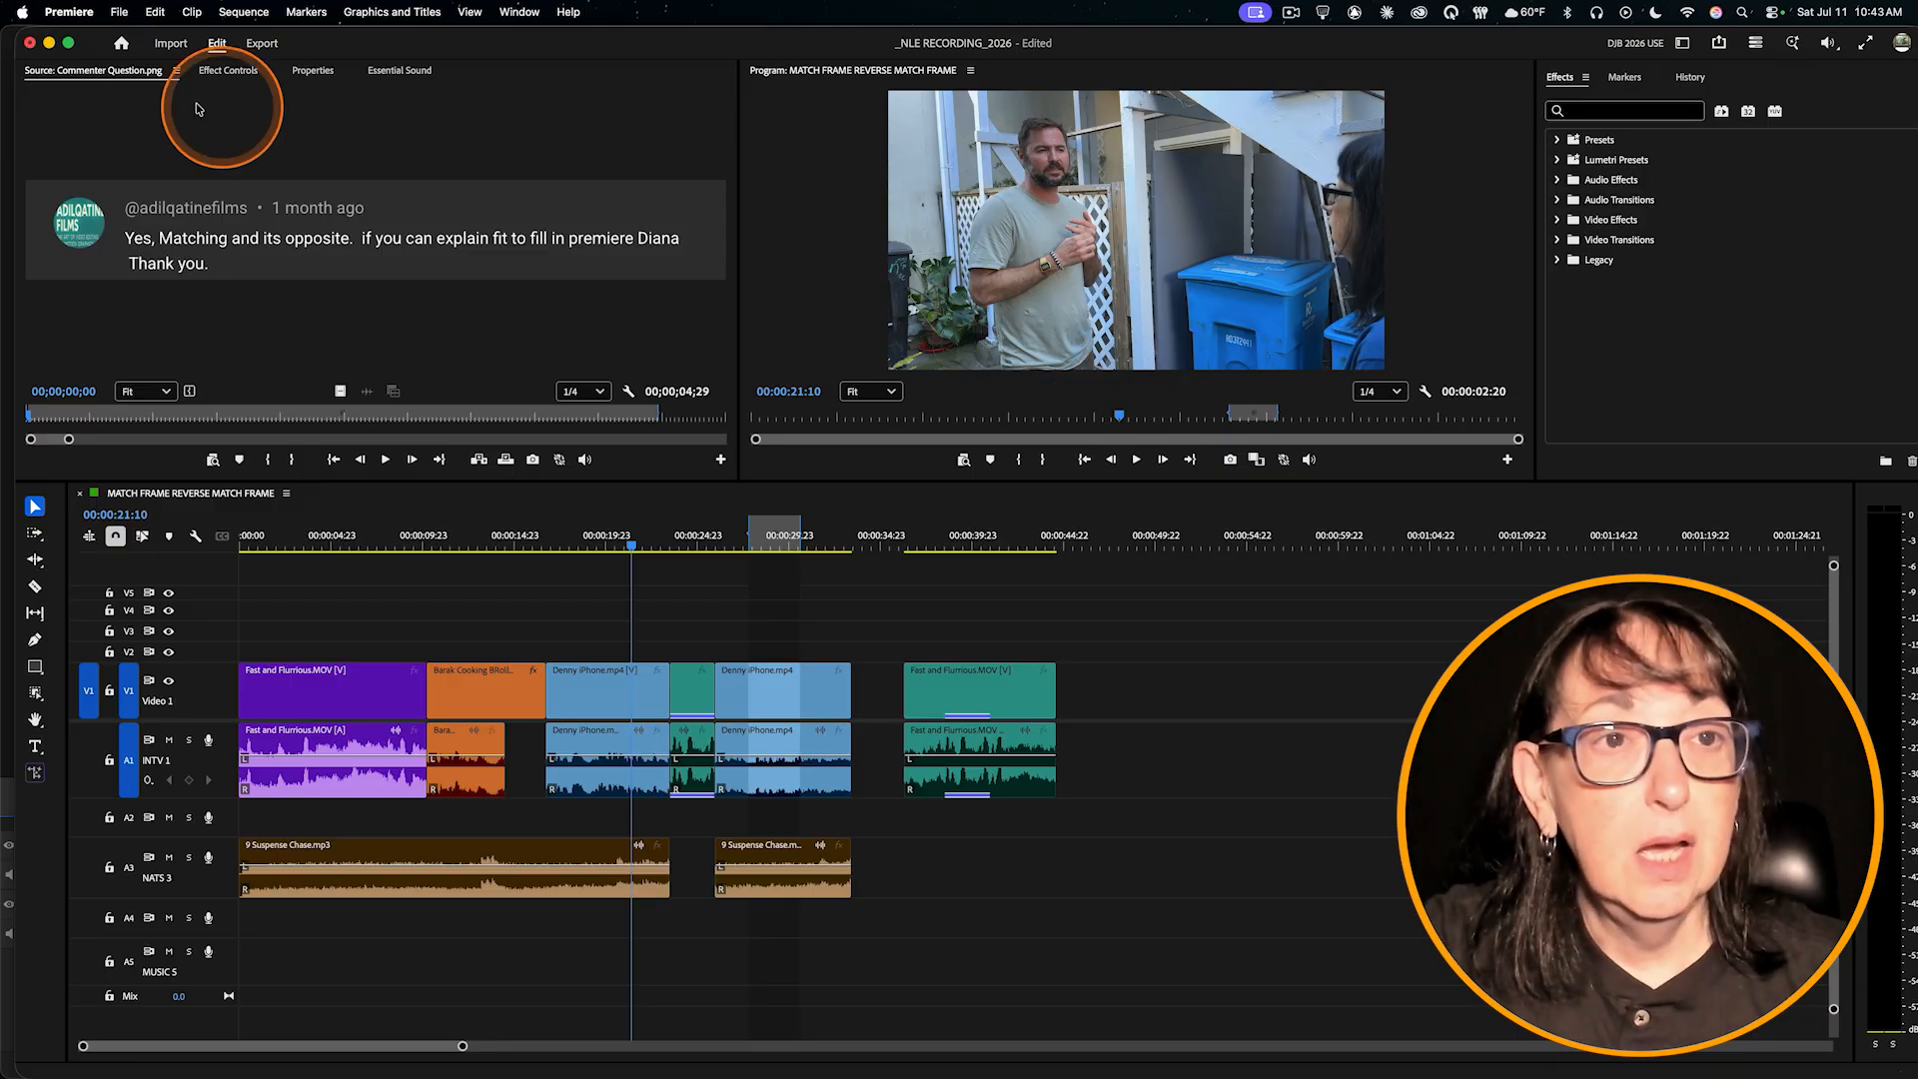
- Load the robot-dancing clip in the Source monitor and mark its Out point at 00:00:08:11
click(145, 75)
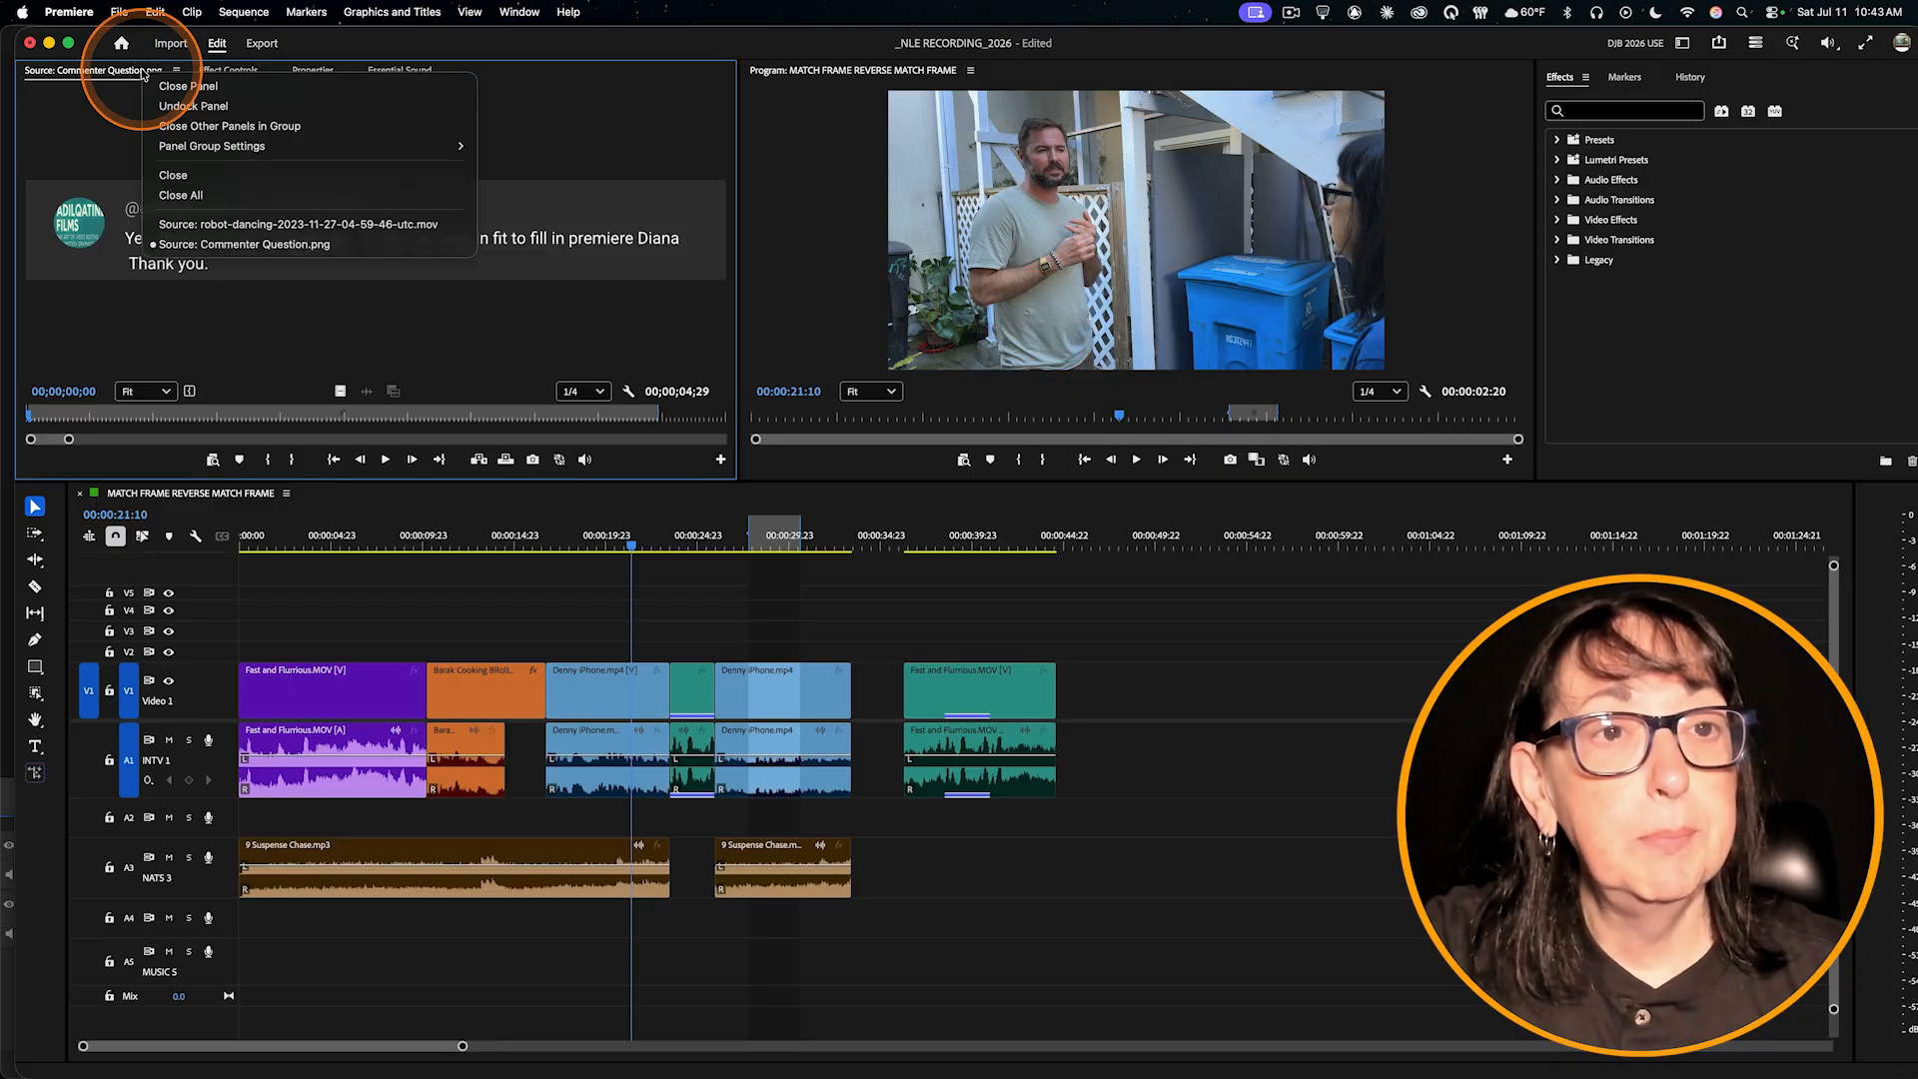
click(208, 240)
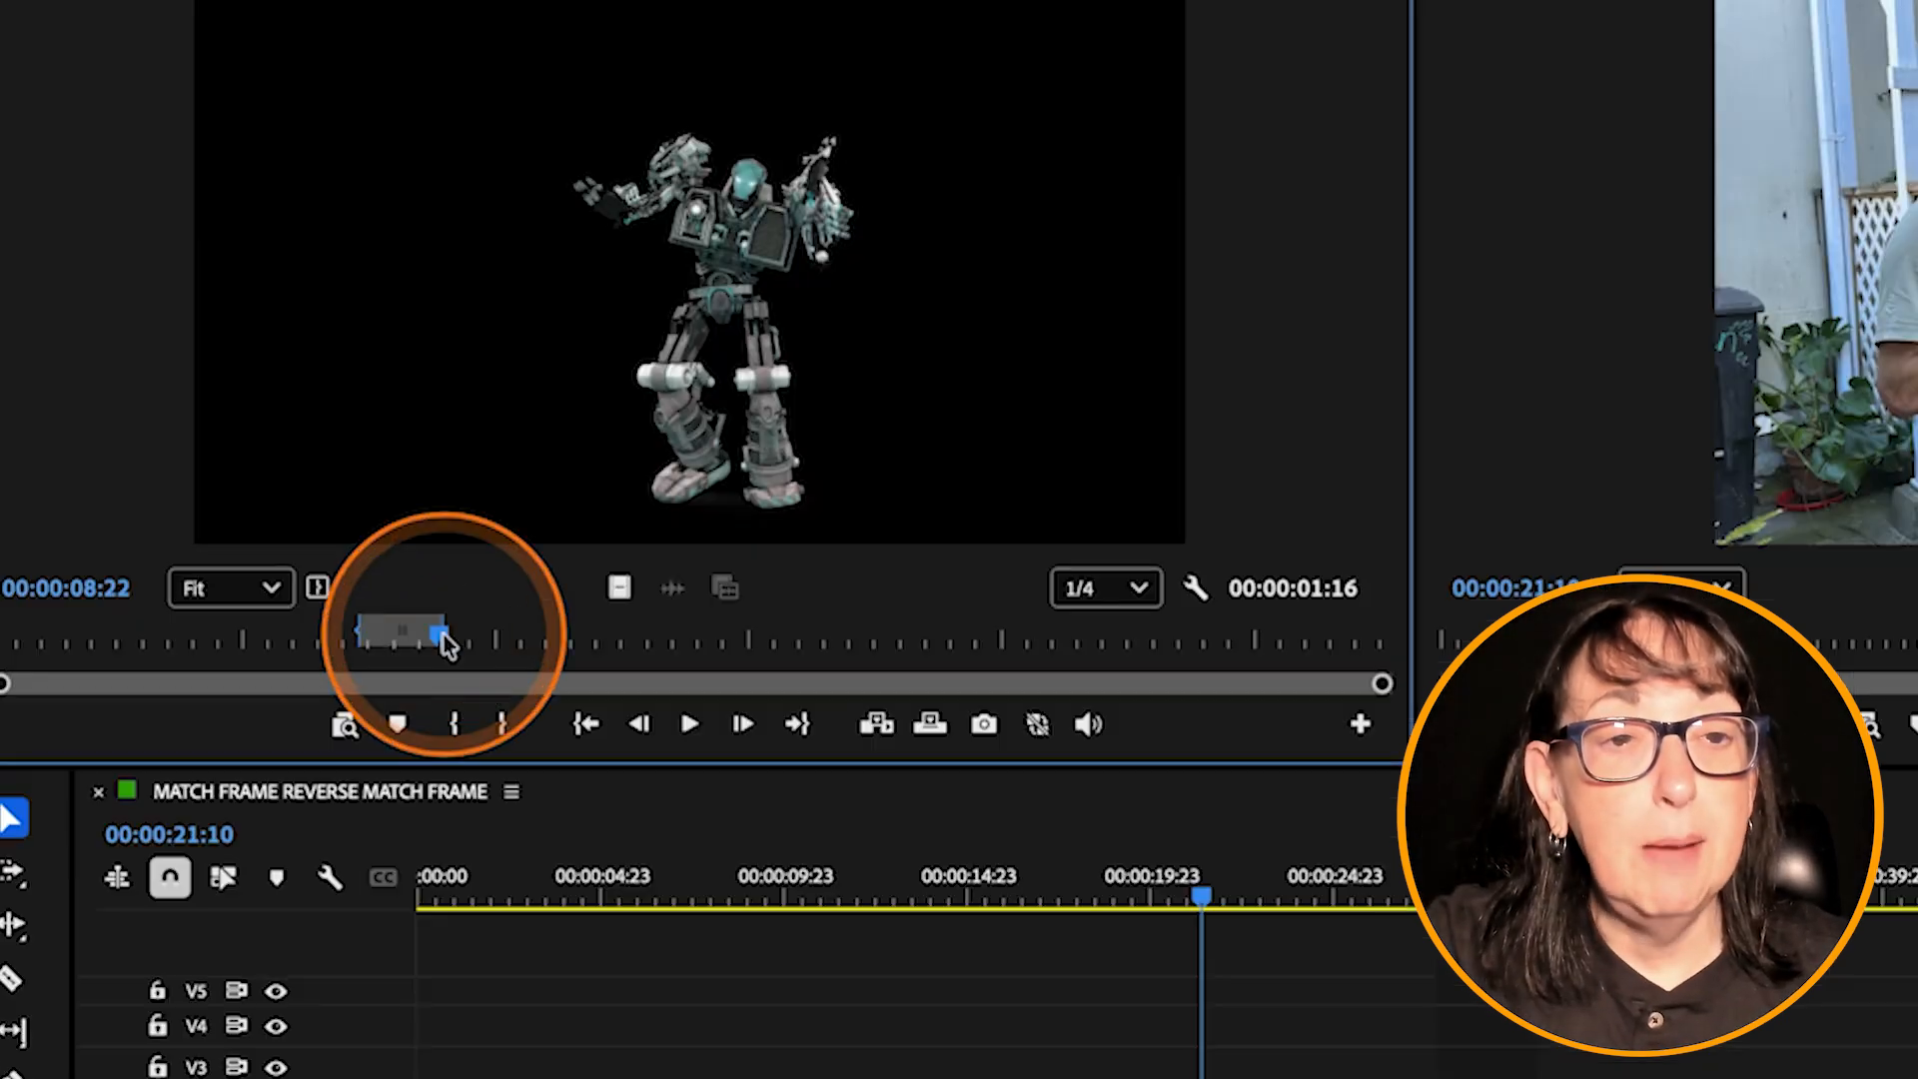
drag(250, 419, 222, 420)
drag(385, 649, 425, 657)
key(o)
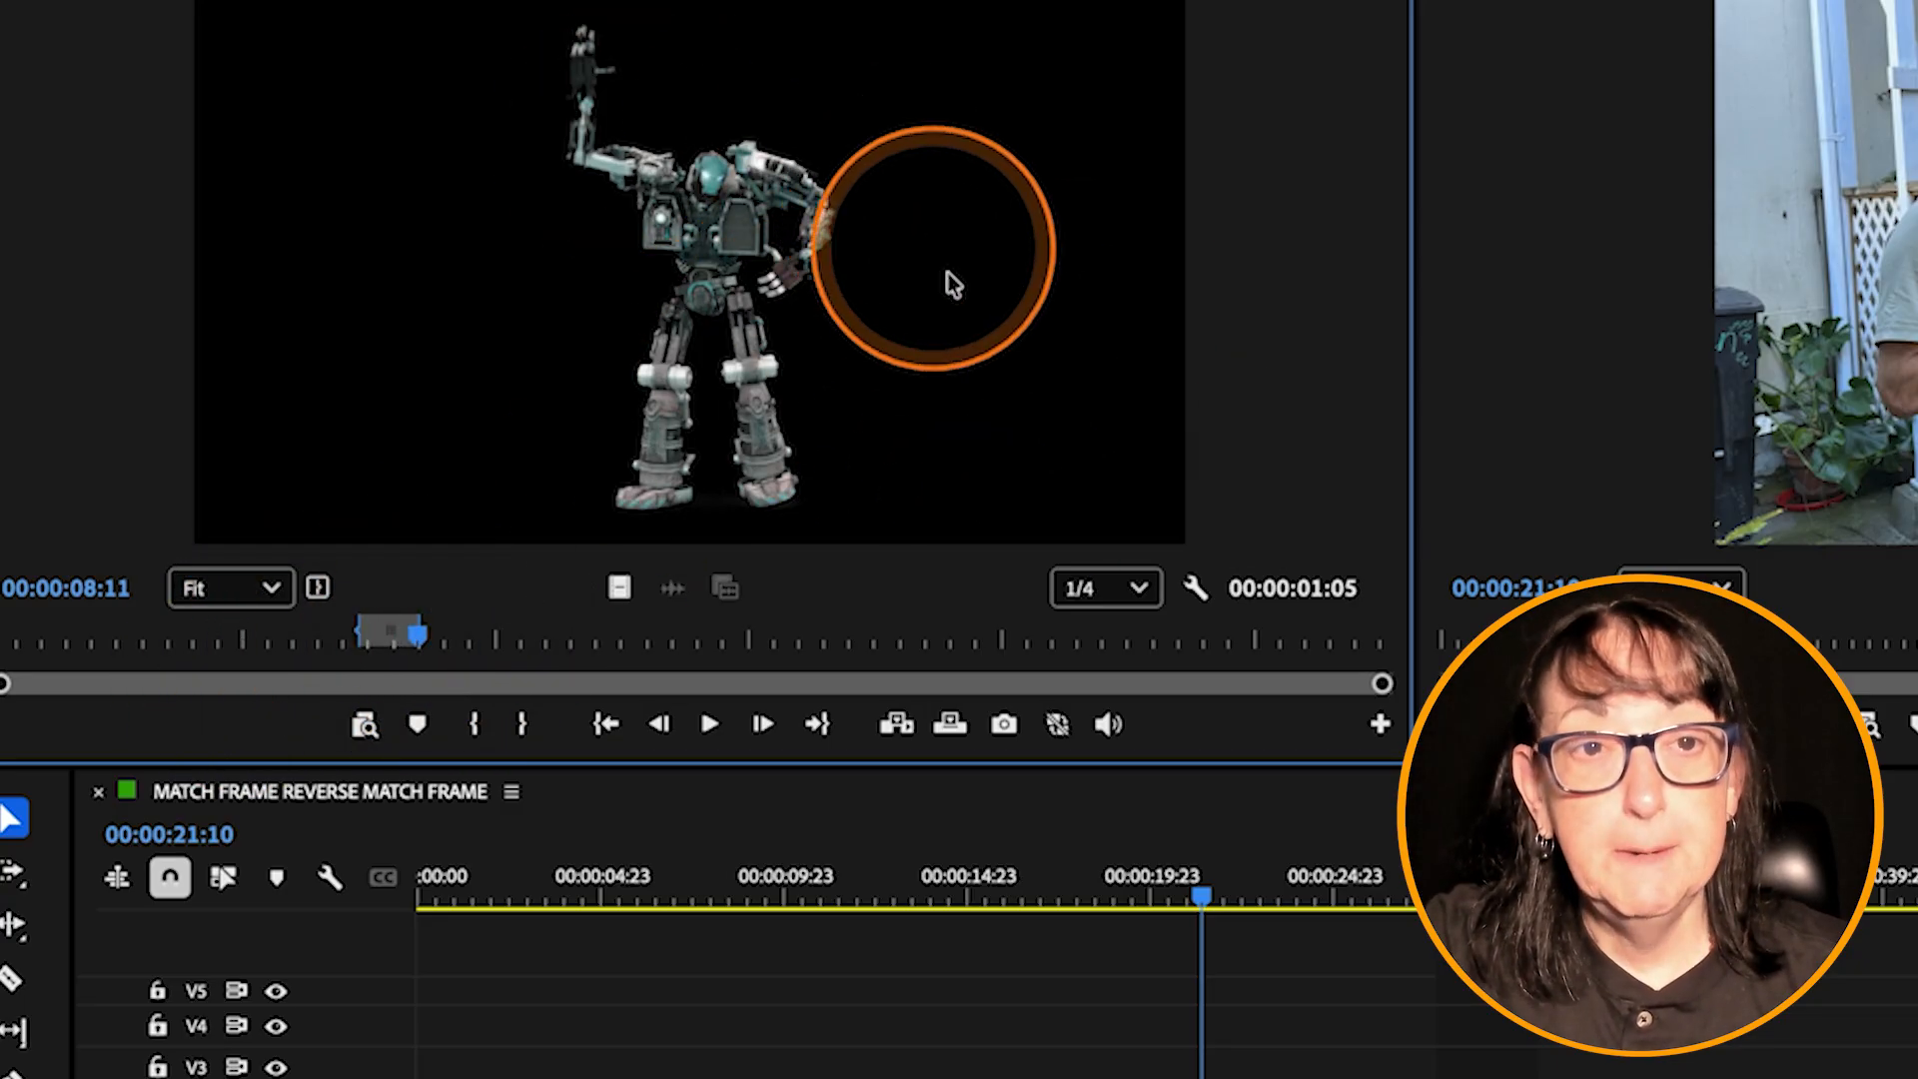
- Try an overwrite edit of the robot clip into the sequence range marked around 00:00:29:07, dismissing the Fit Clip options
click(1493, 884)
key(=)
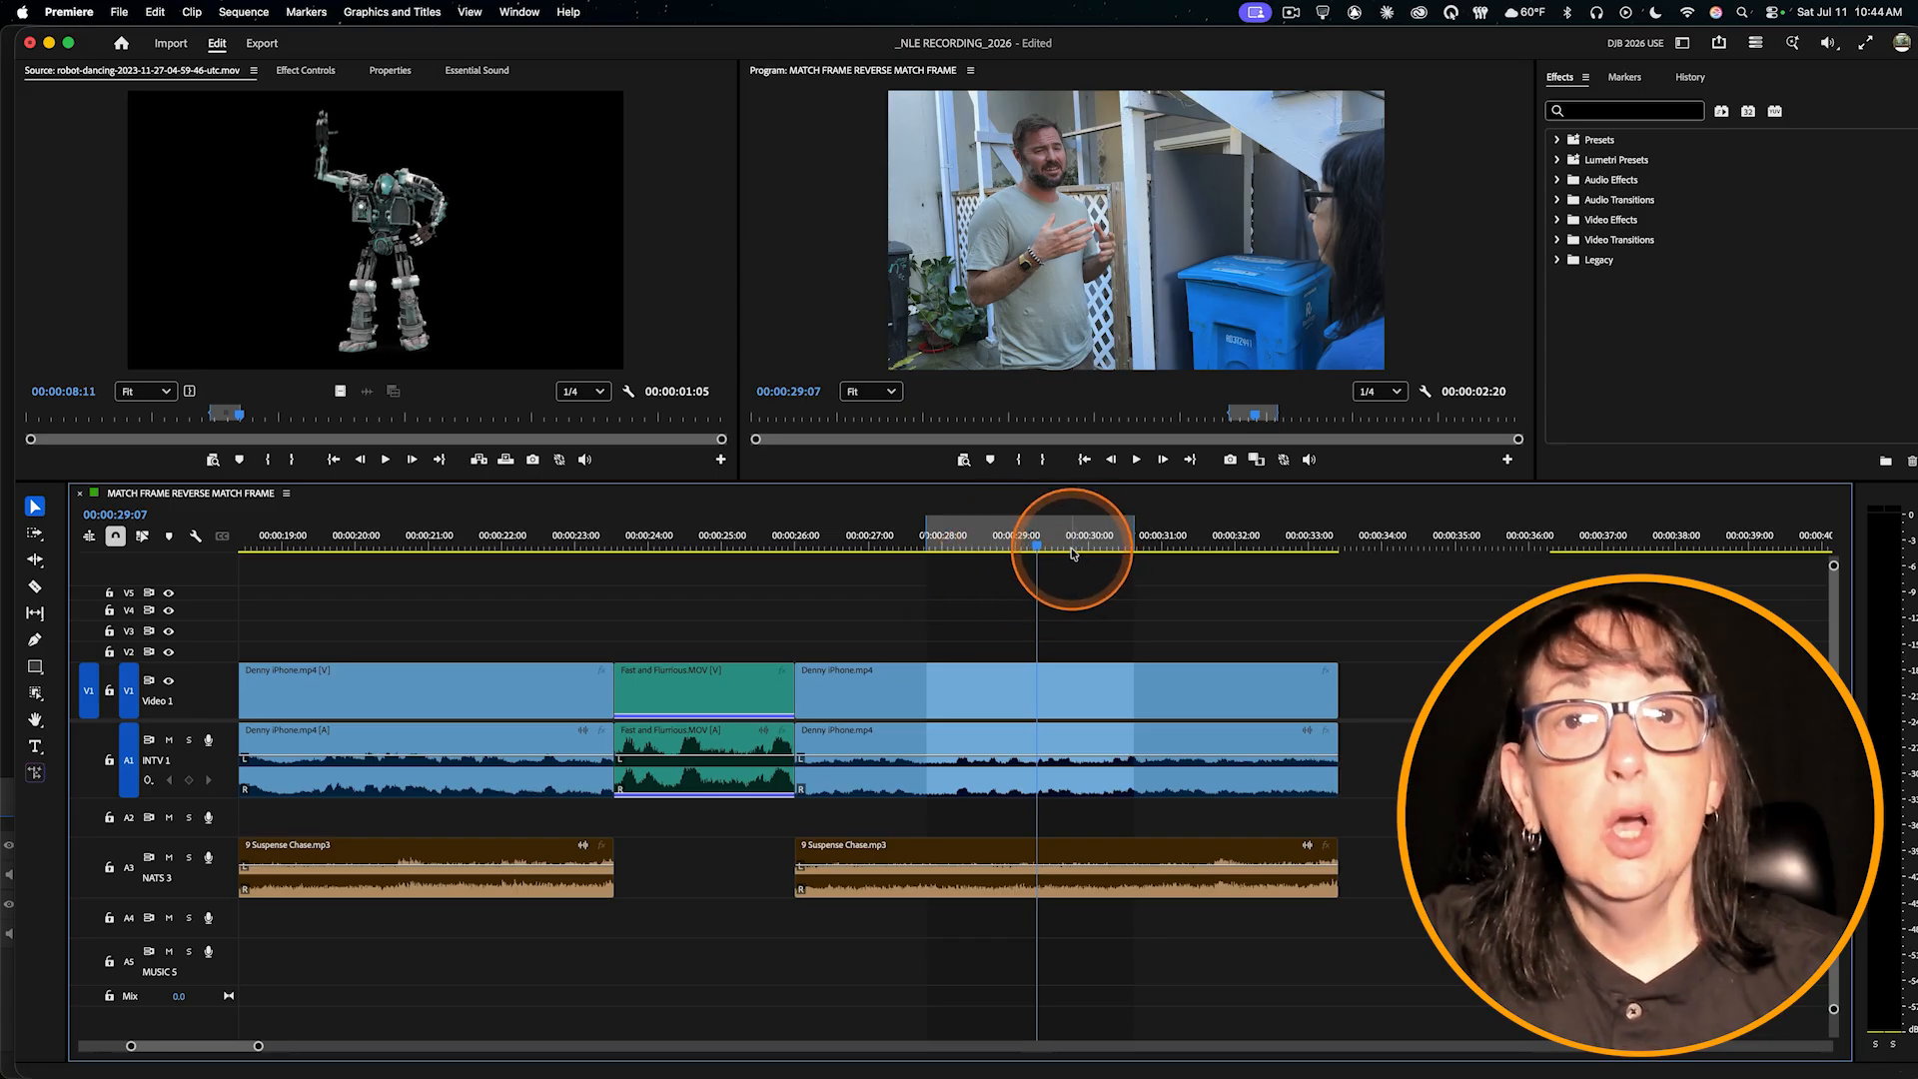
click(405, 202)
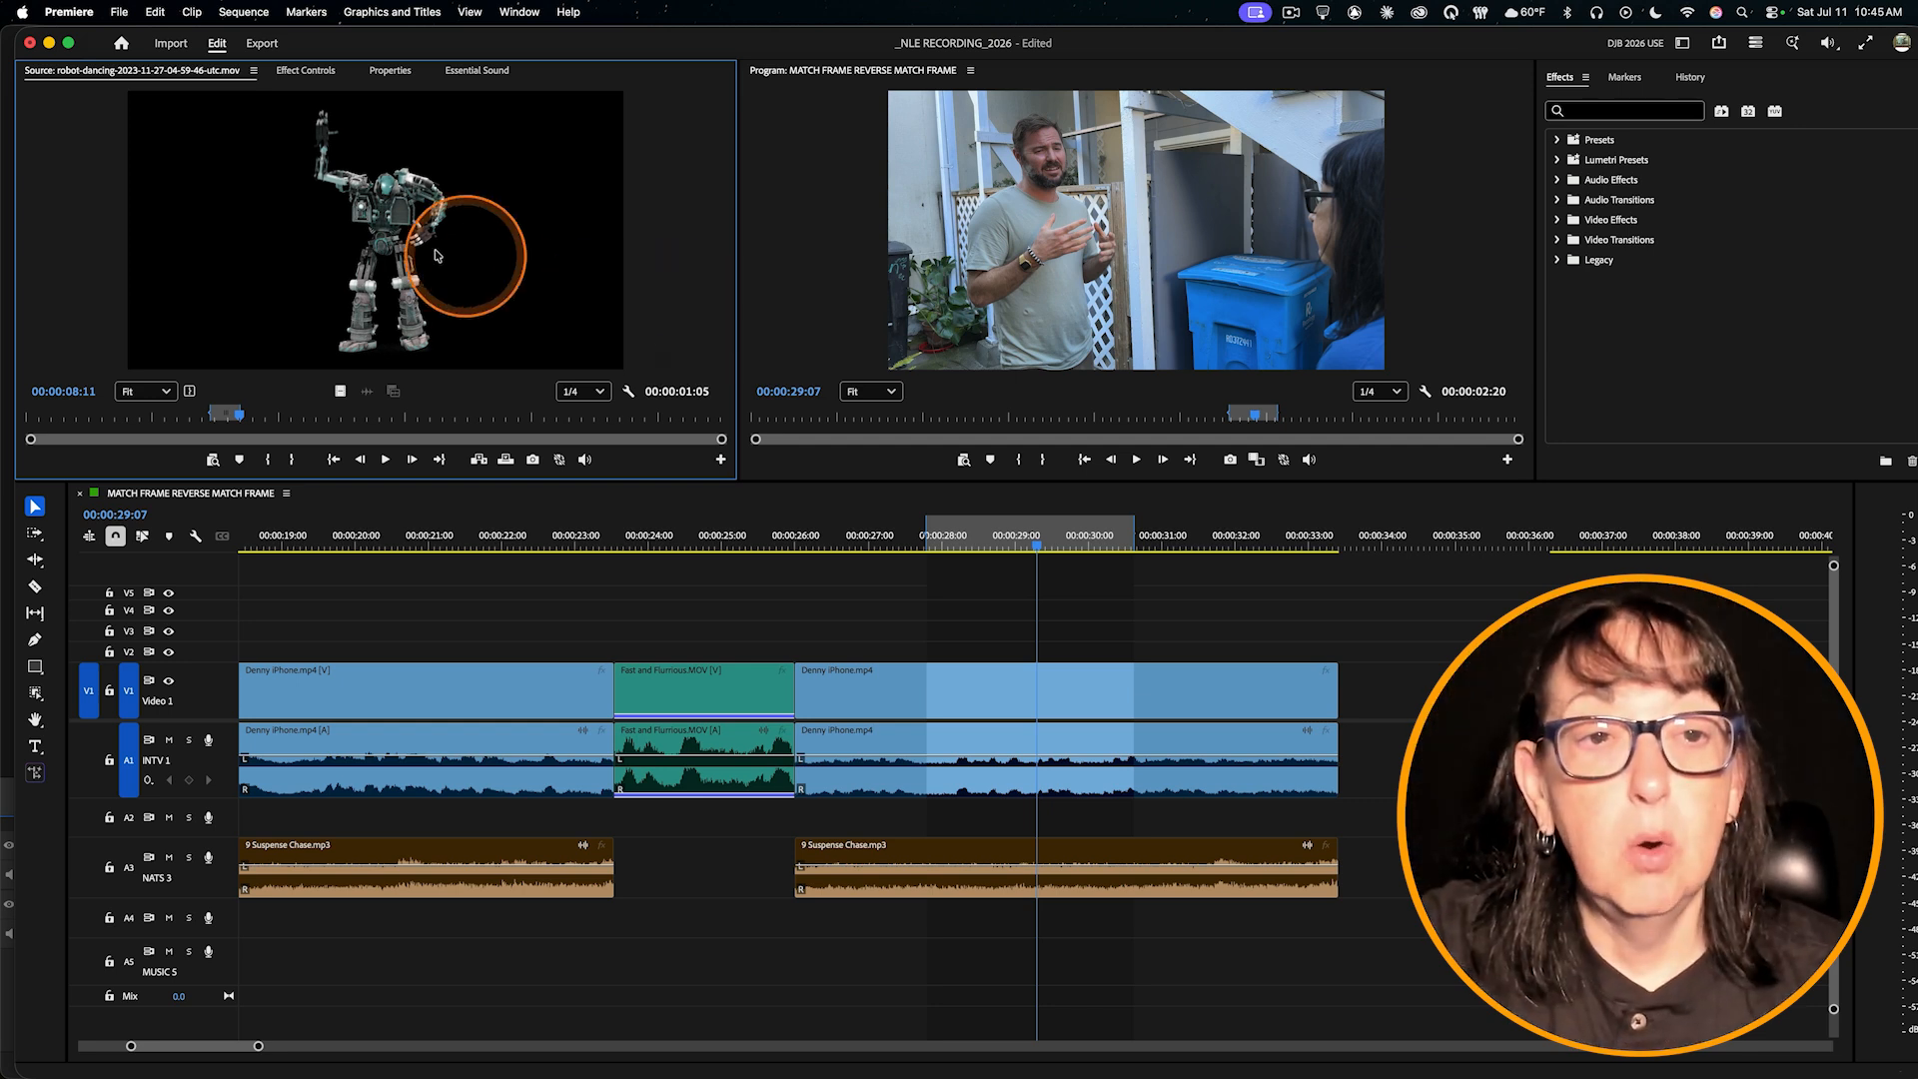
key(period)
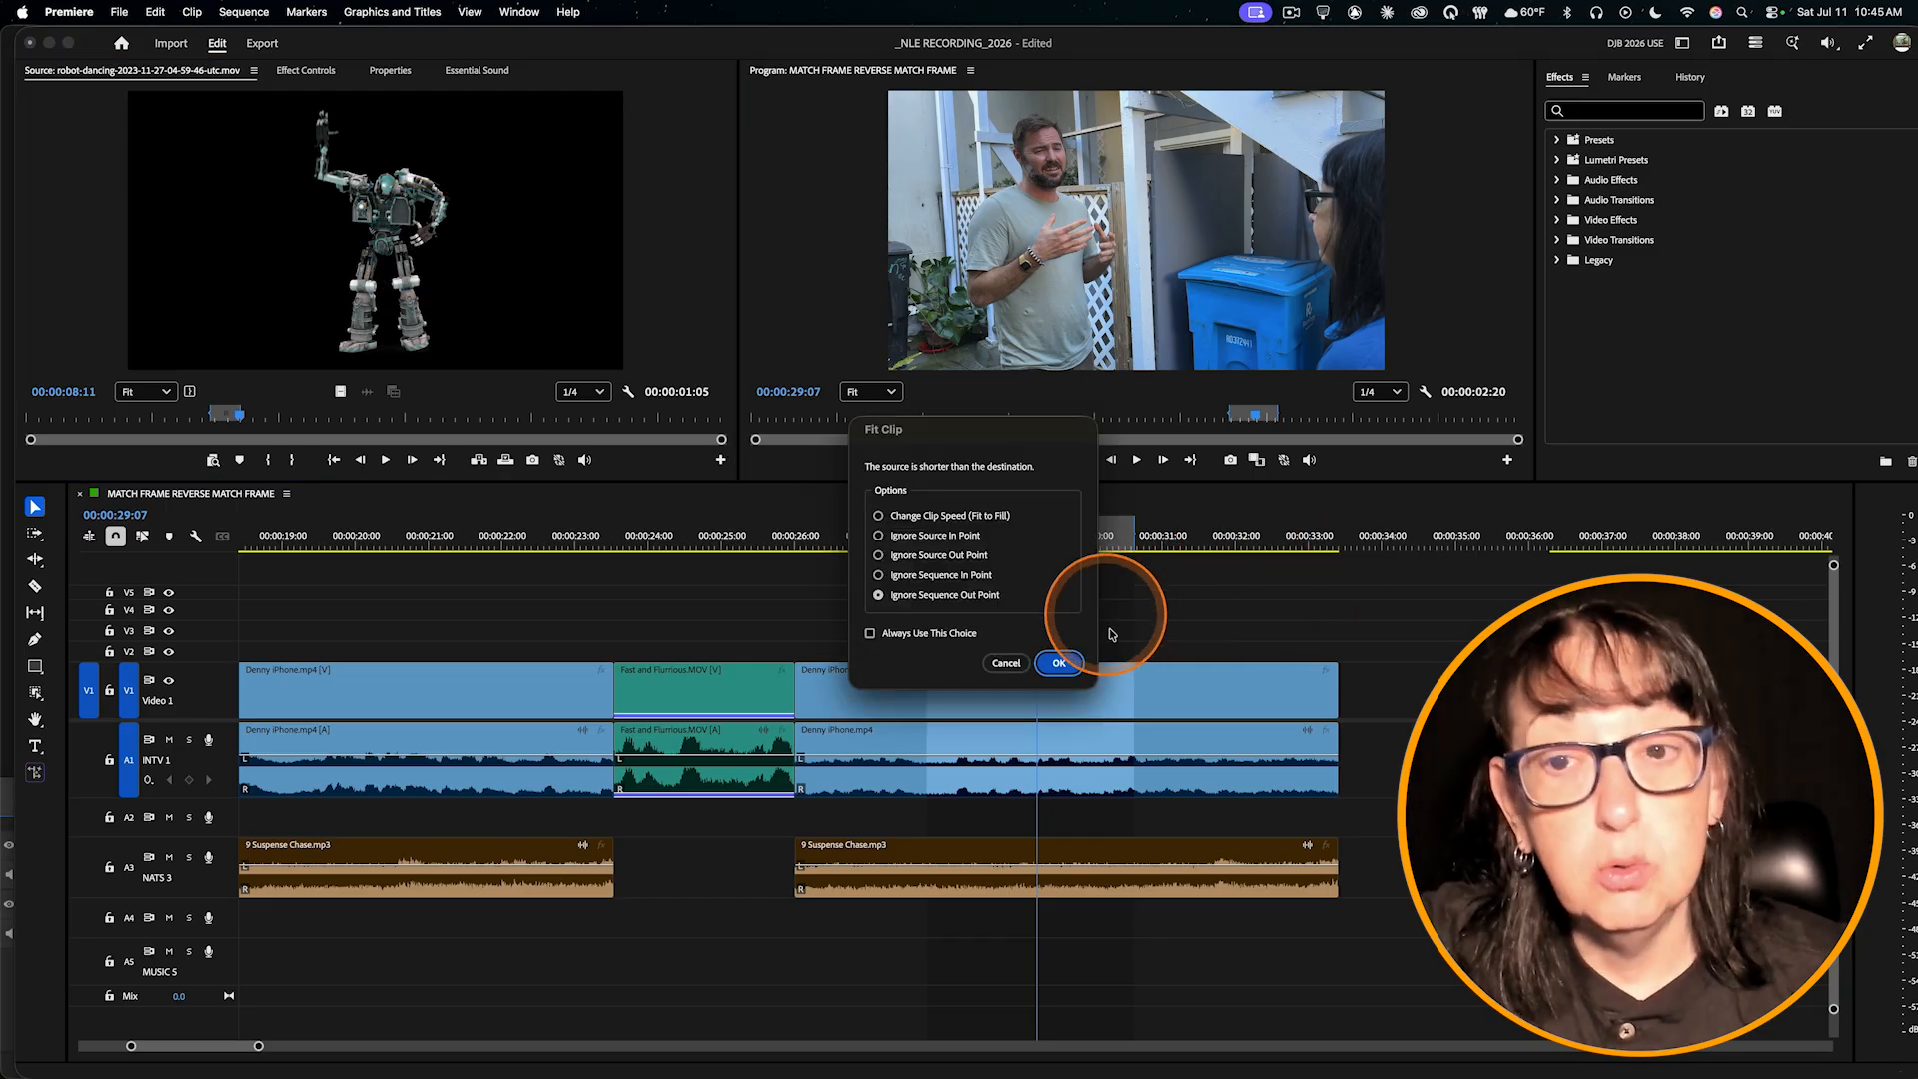
click(1058, 663)
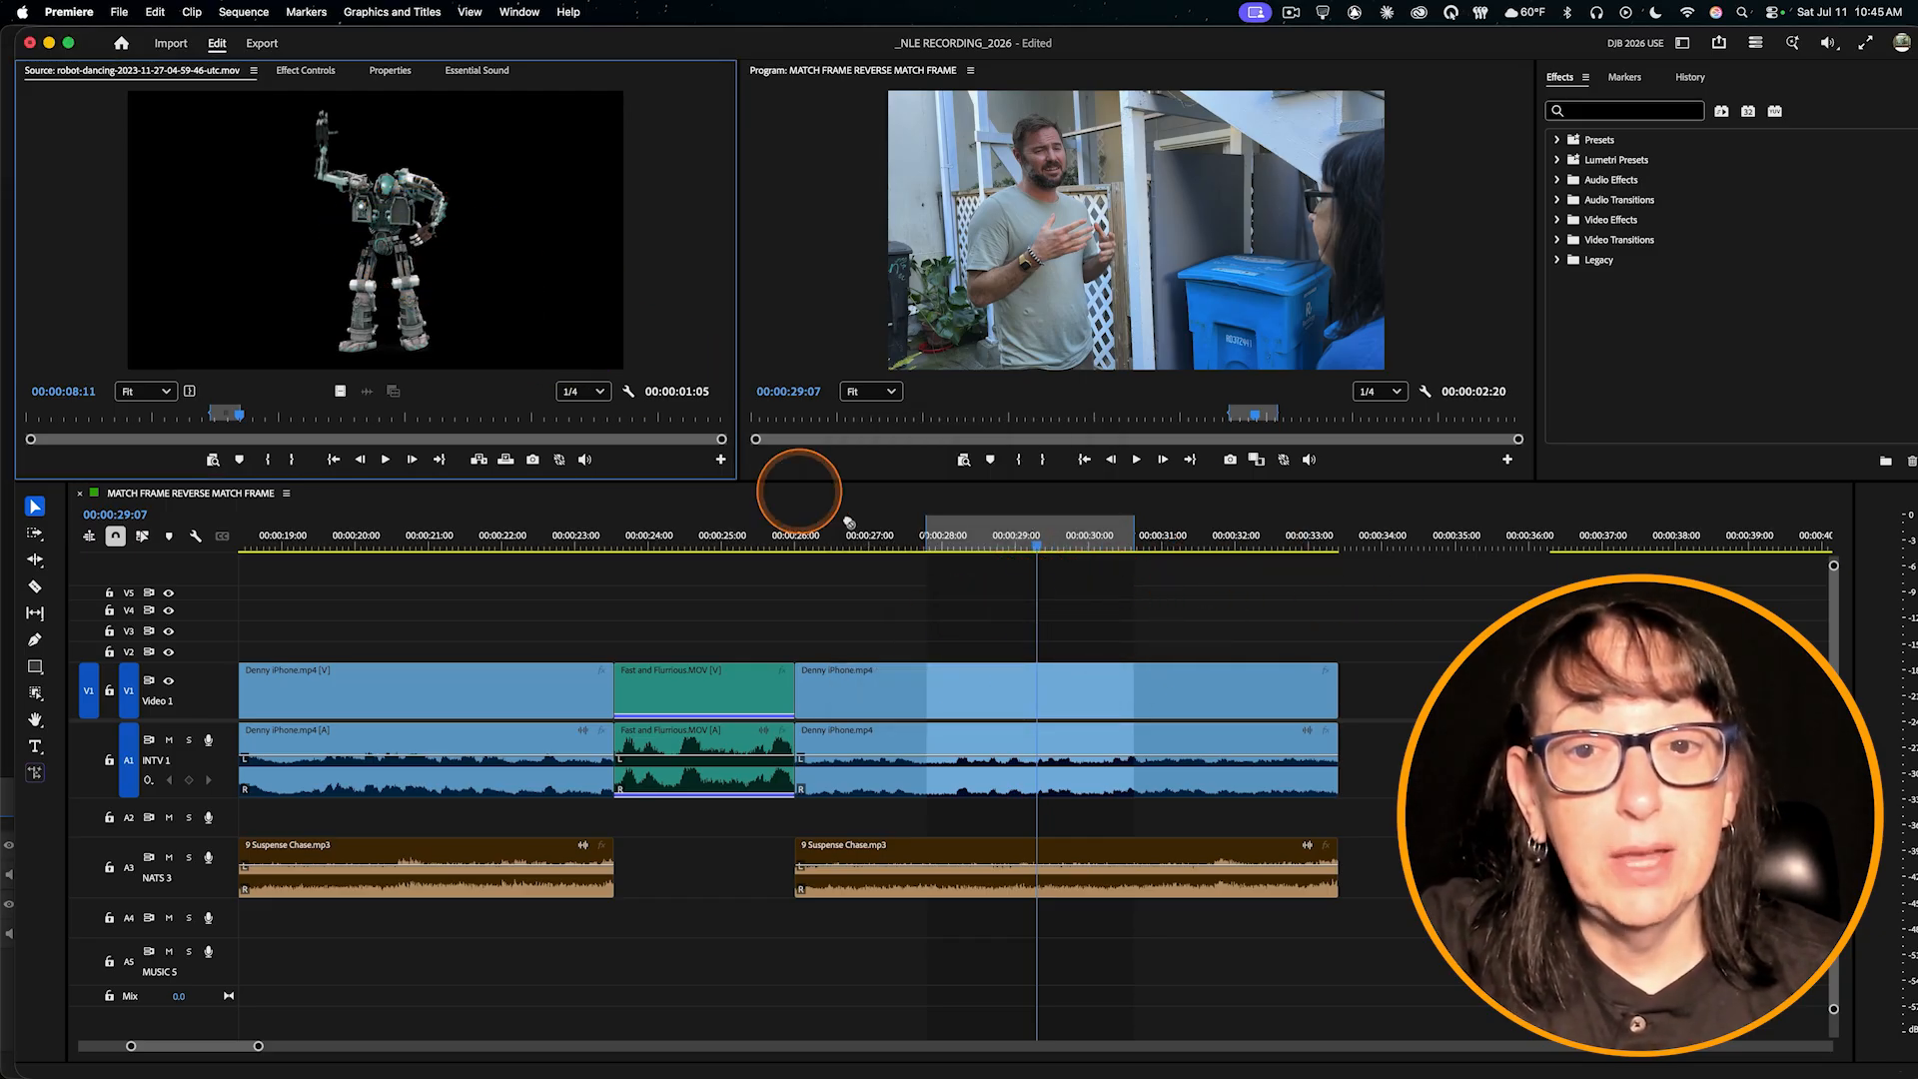
- Try placing the robot clip directly on track V1 inside the marked range, and undo the placement
drag(847, 520, 1044, 690)
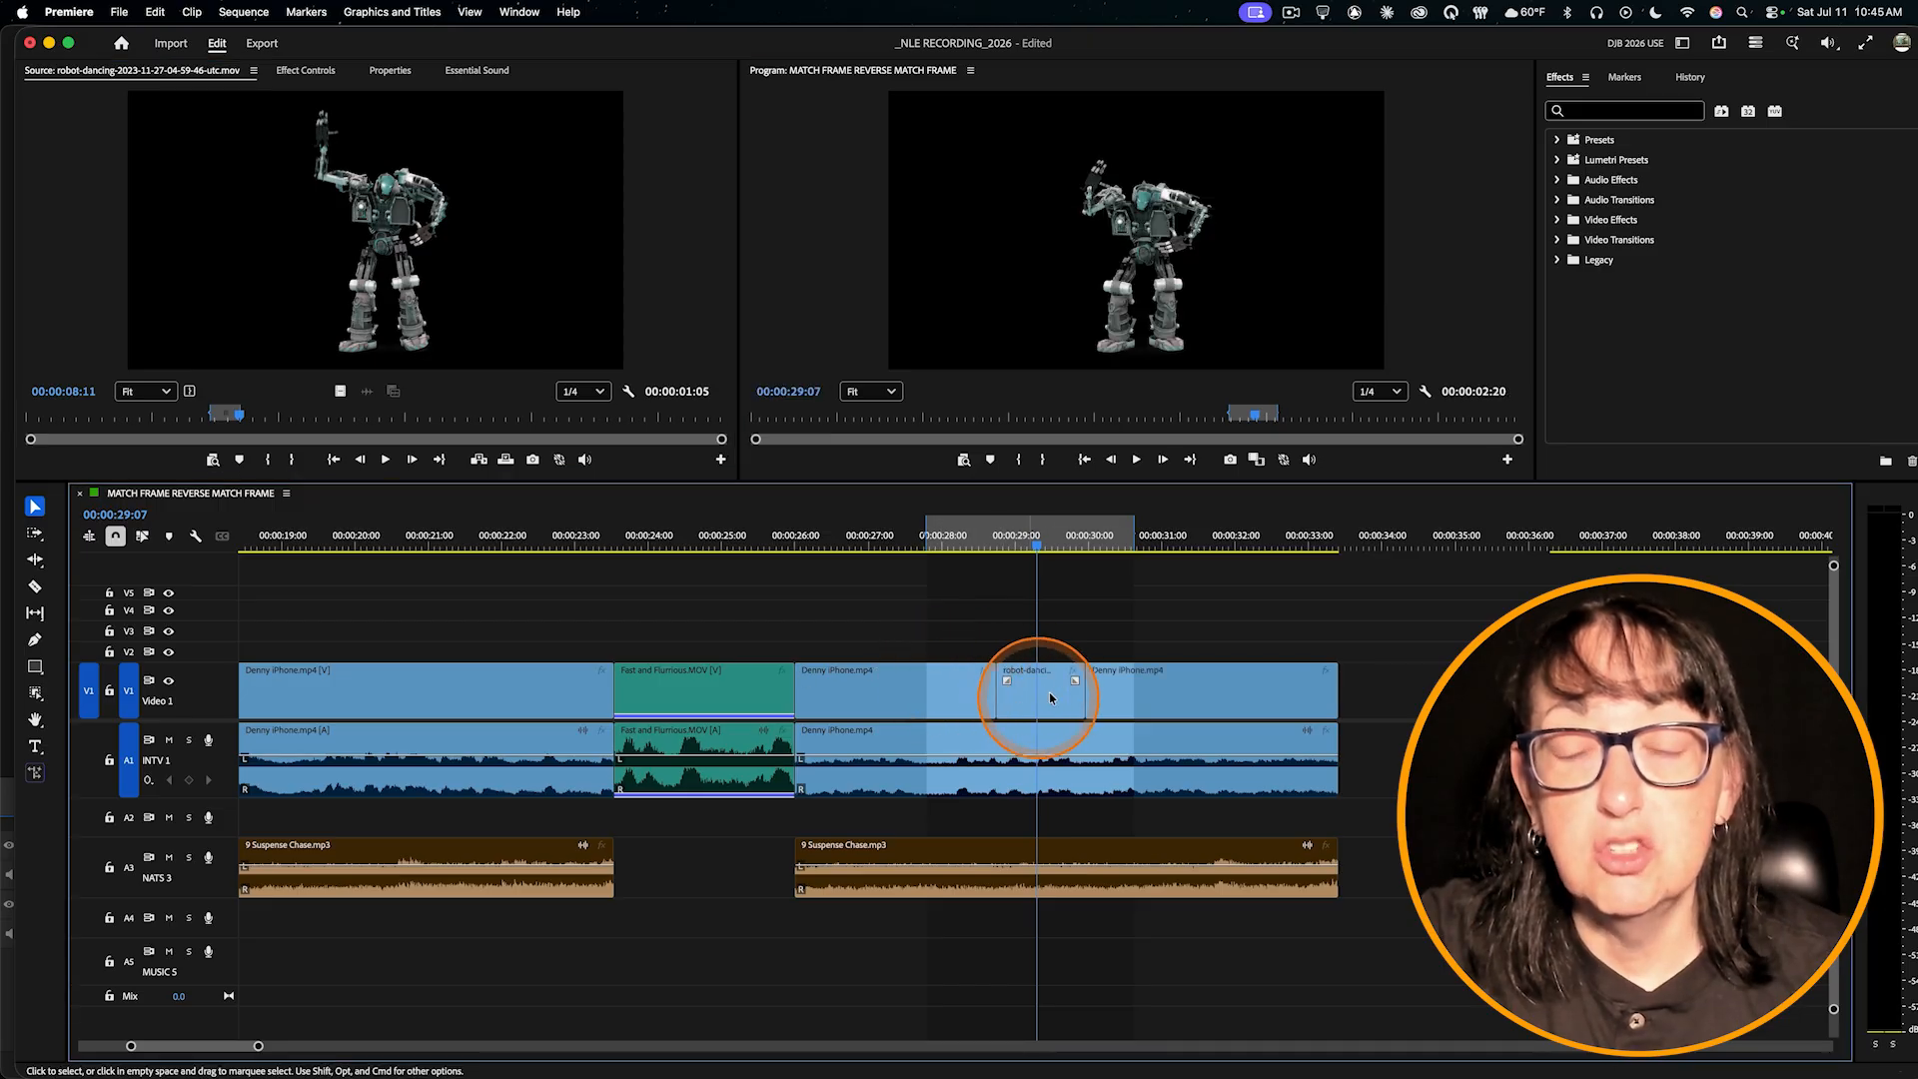
key(super+z)
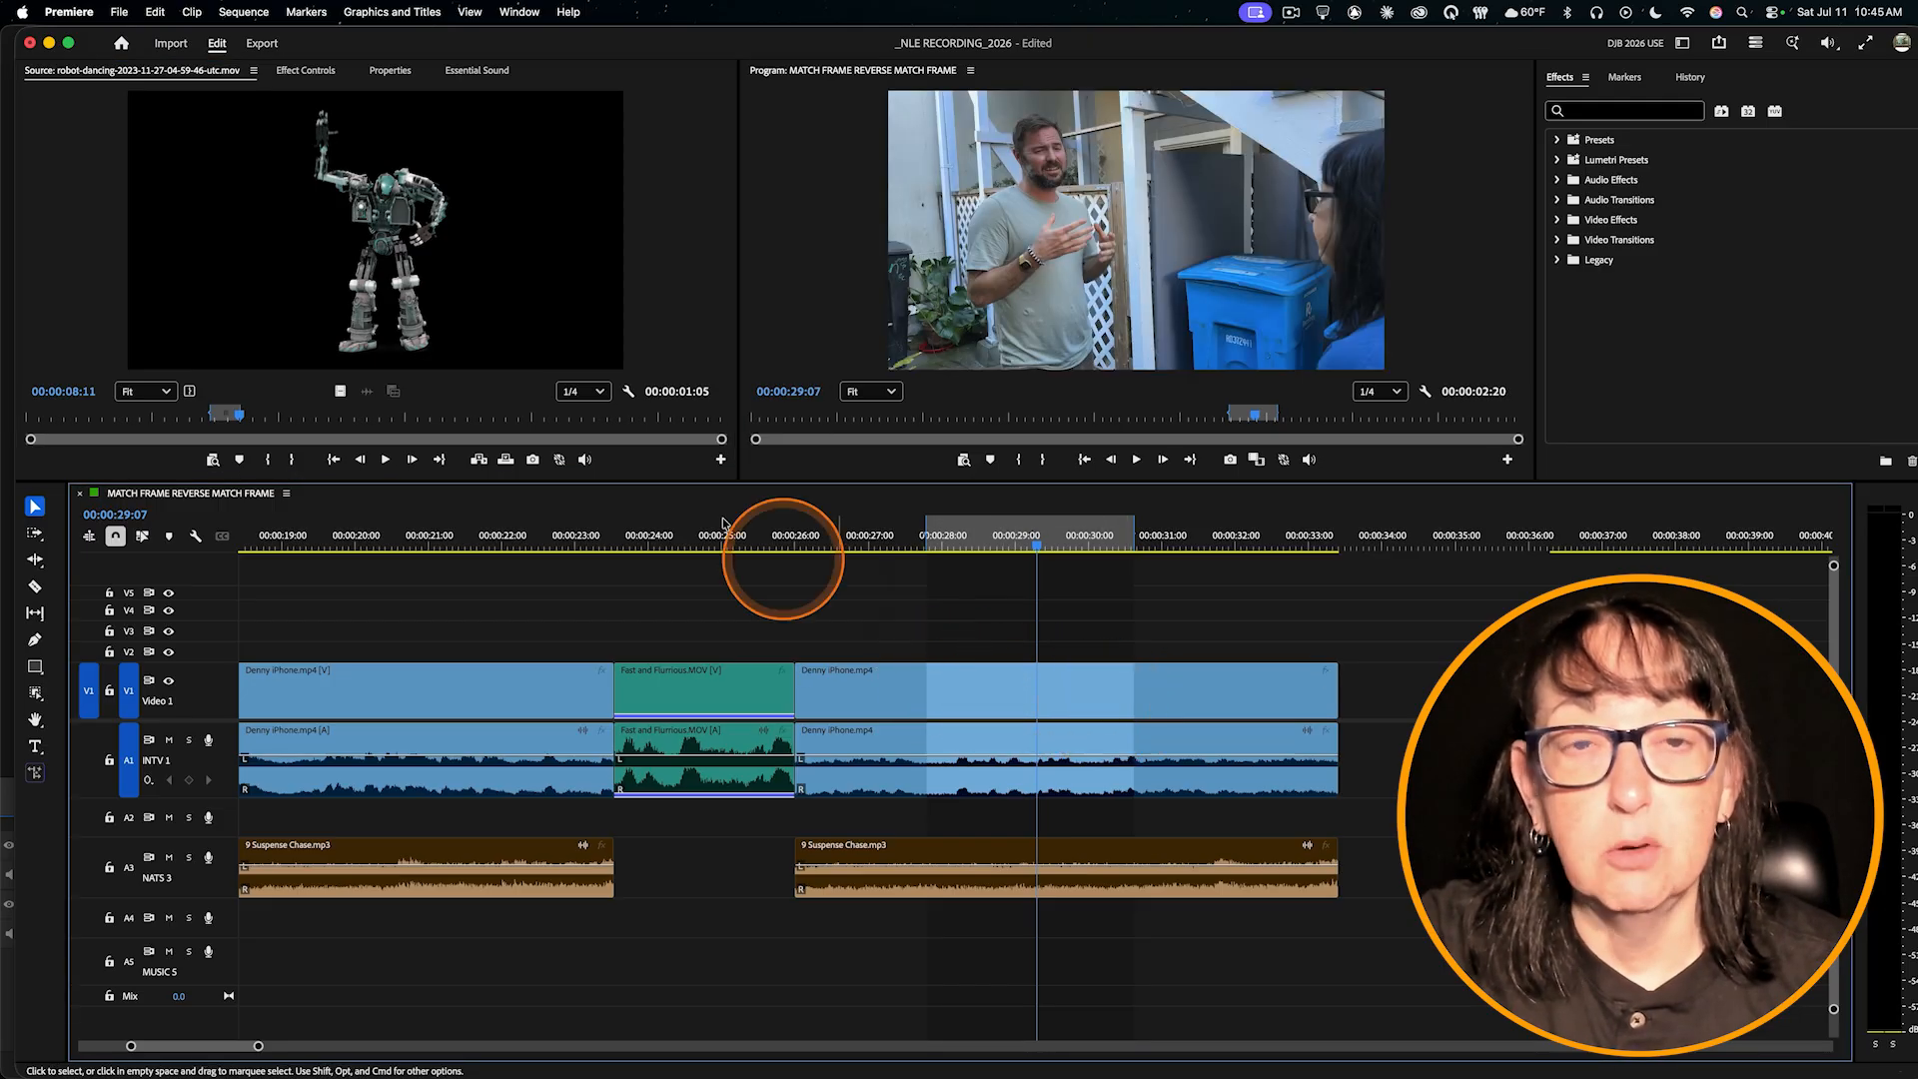
- Try the Program monitor's Overwrite drop zone with the robot clip and cancel the Fit Clip dialog
click(511, 230)
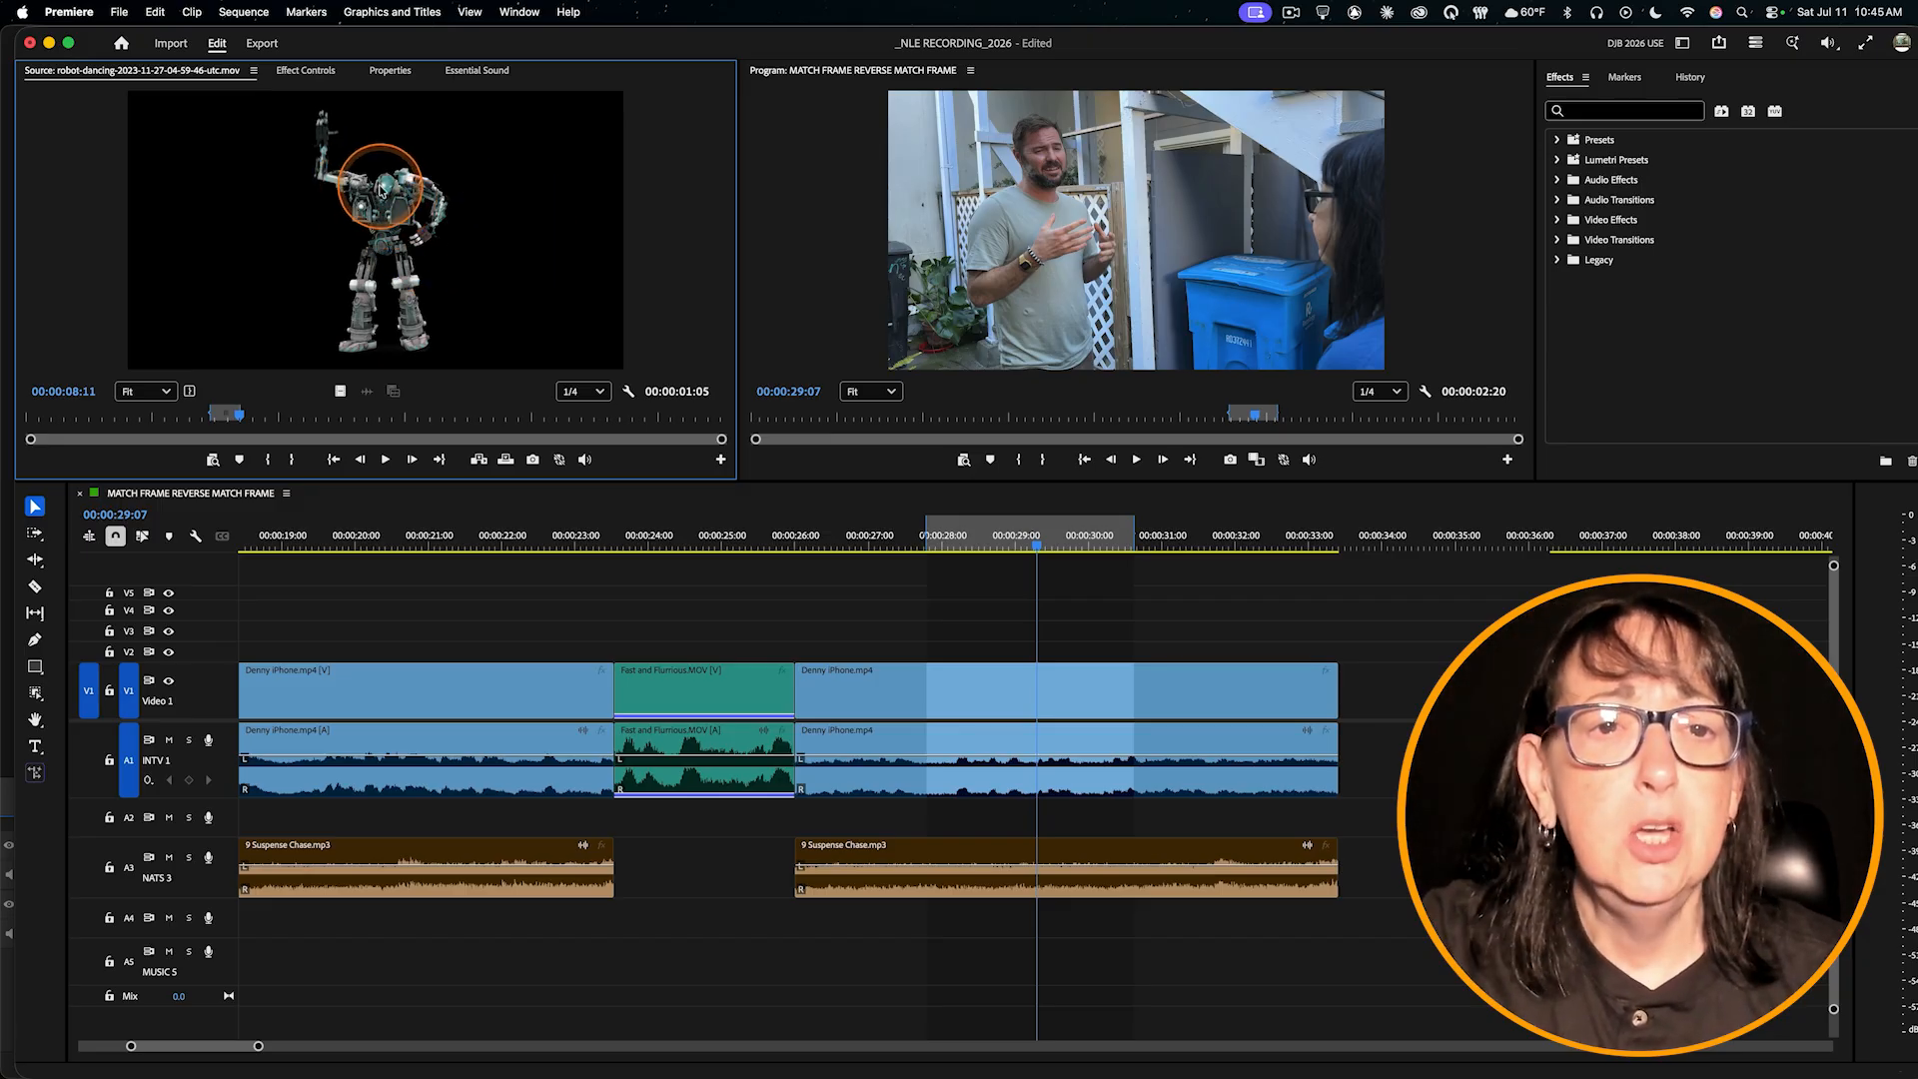
drag(383, 187, 1025, 265)
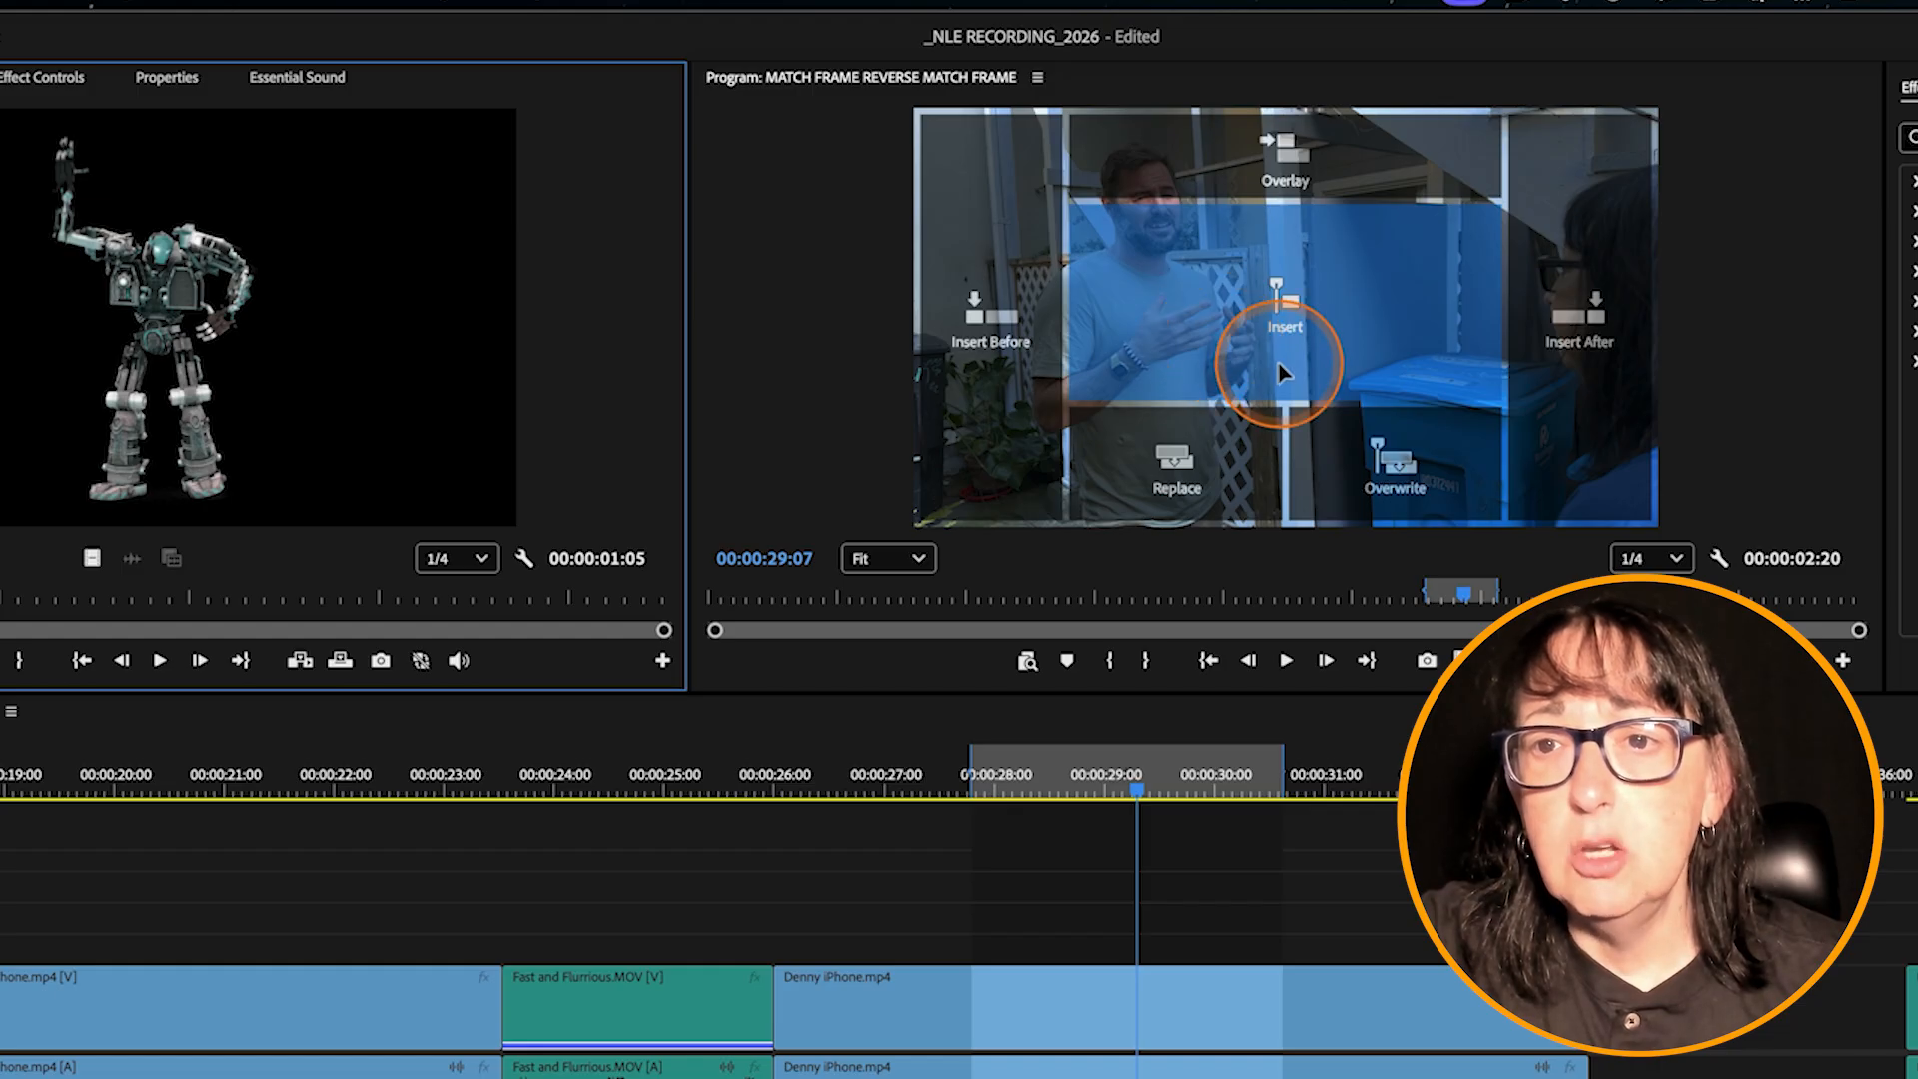
drag(1279, 366, 1399, 459)
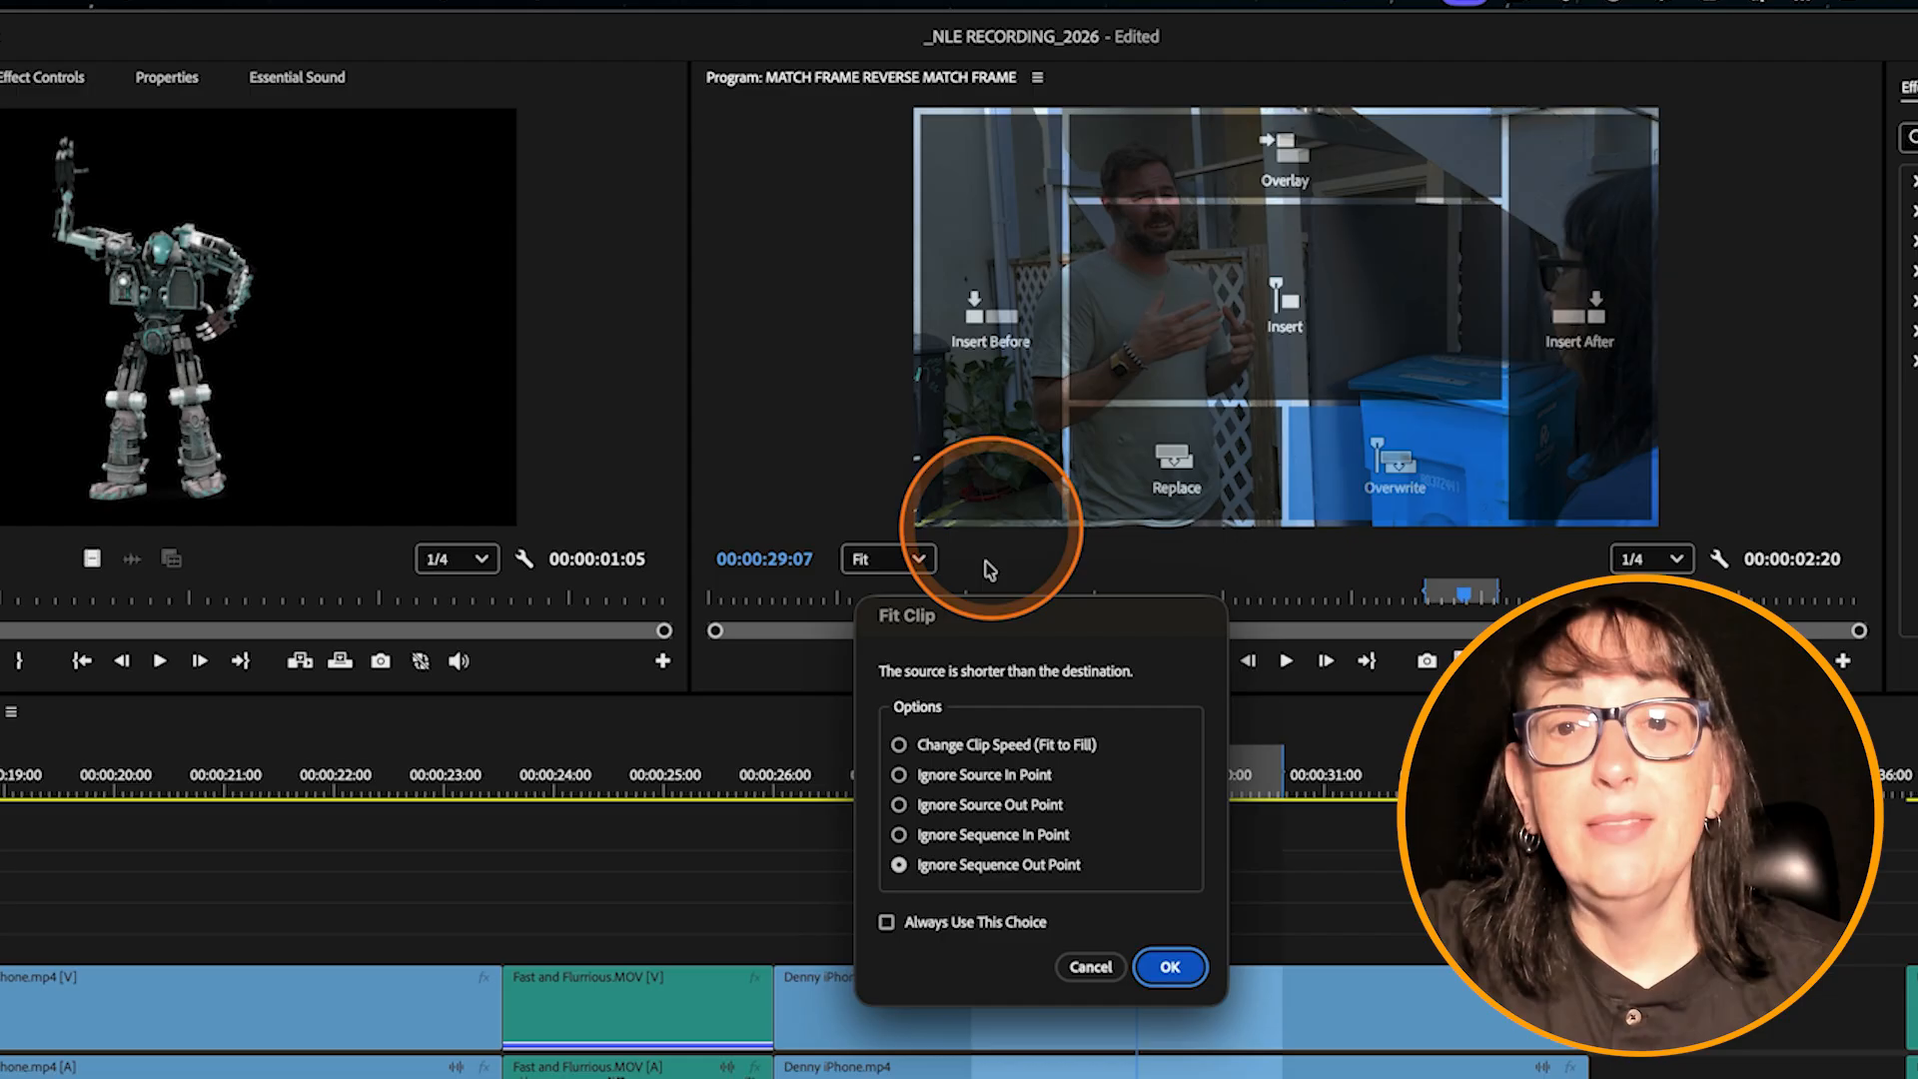
click(1090, 966)
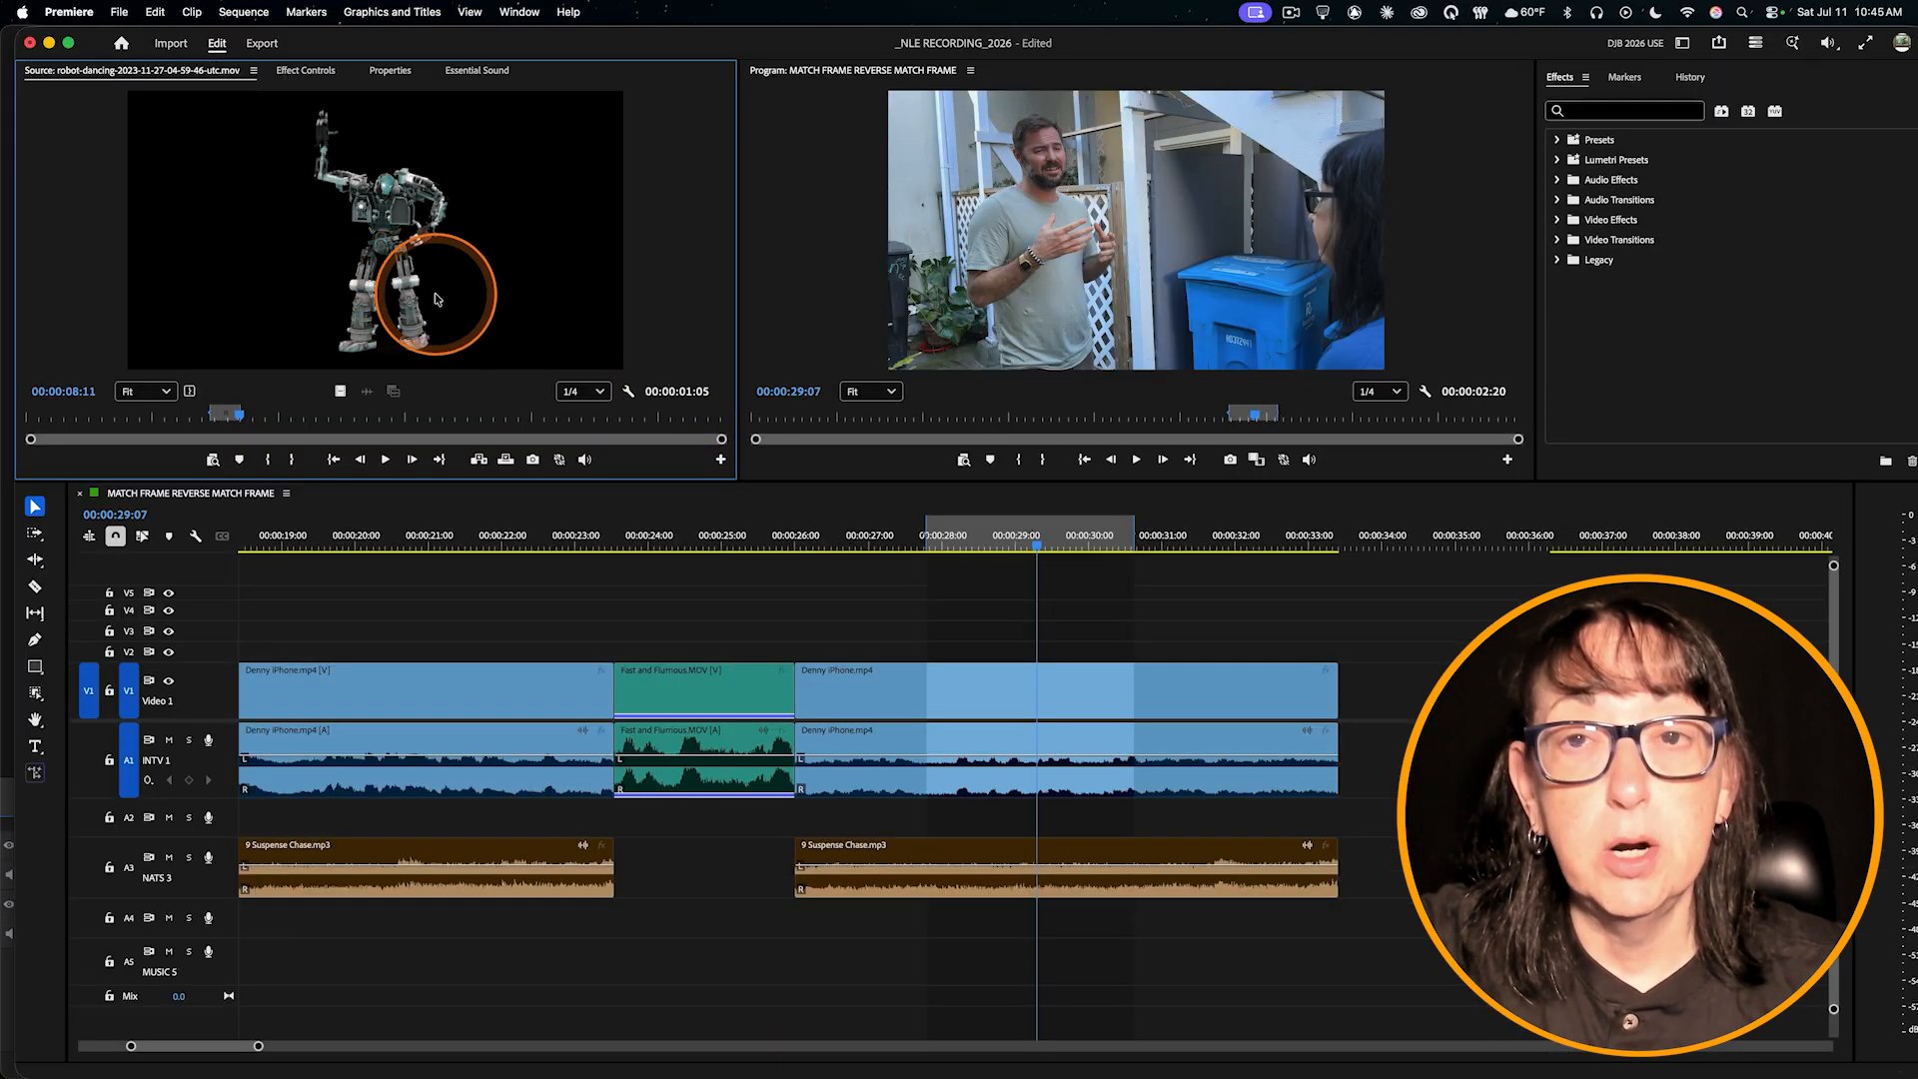
- Overwrite the sequence's marked range with the robot clip using Change Clip Speed (Fit to Fill)
key(.)
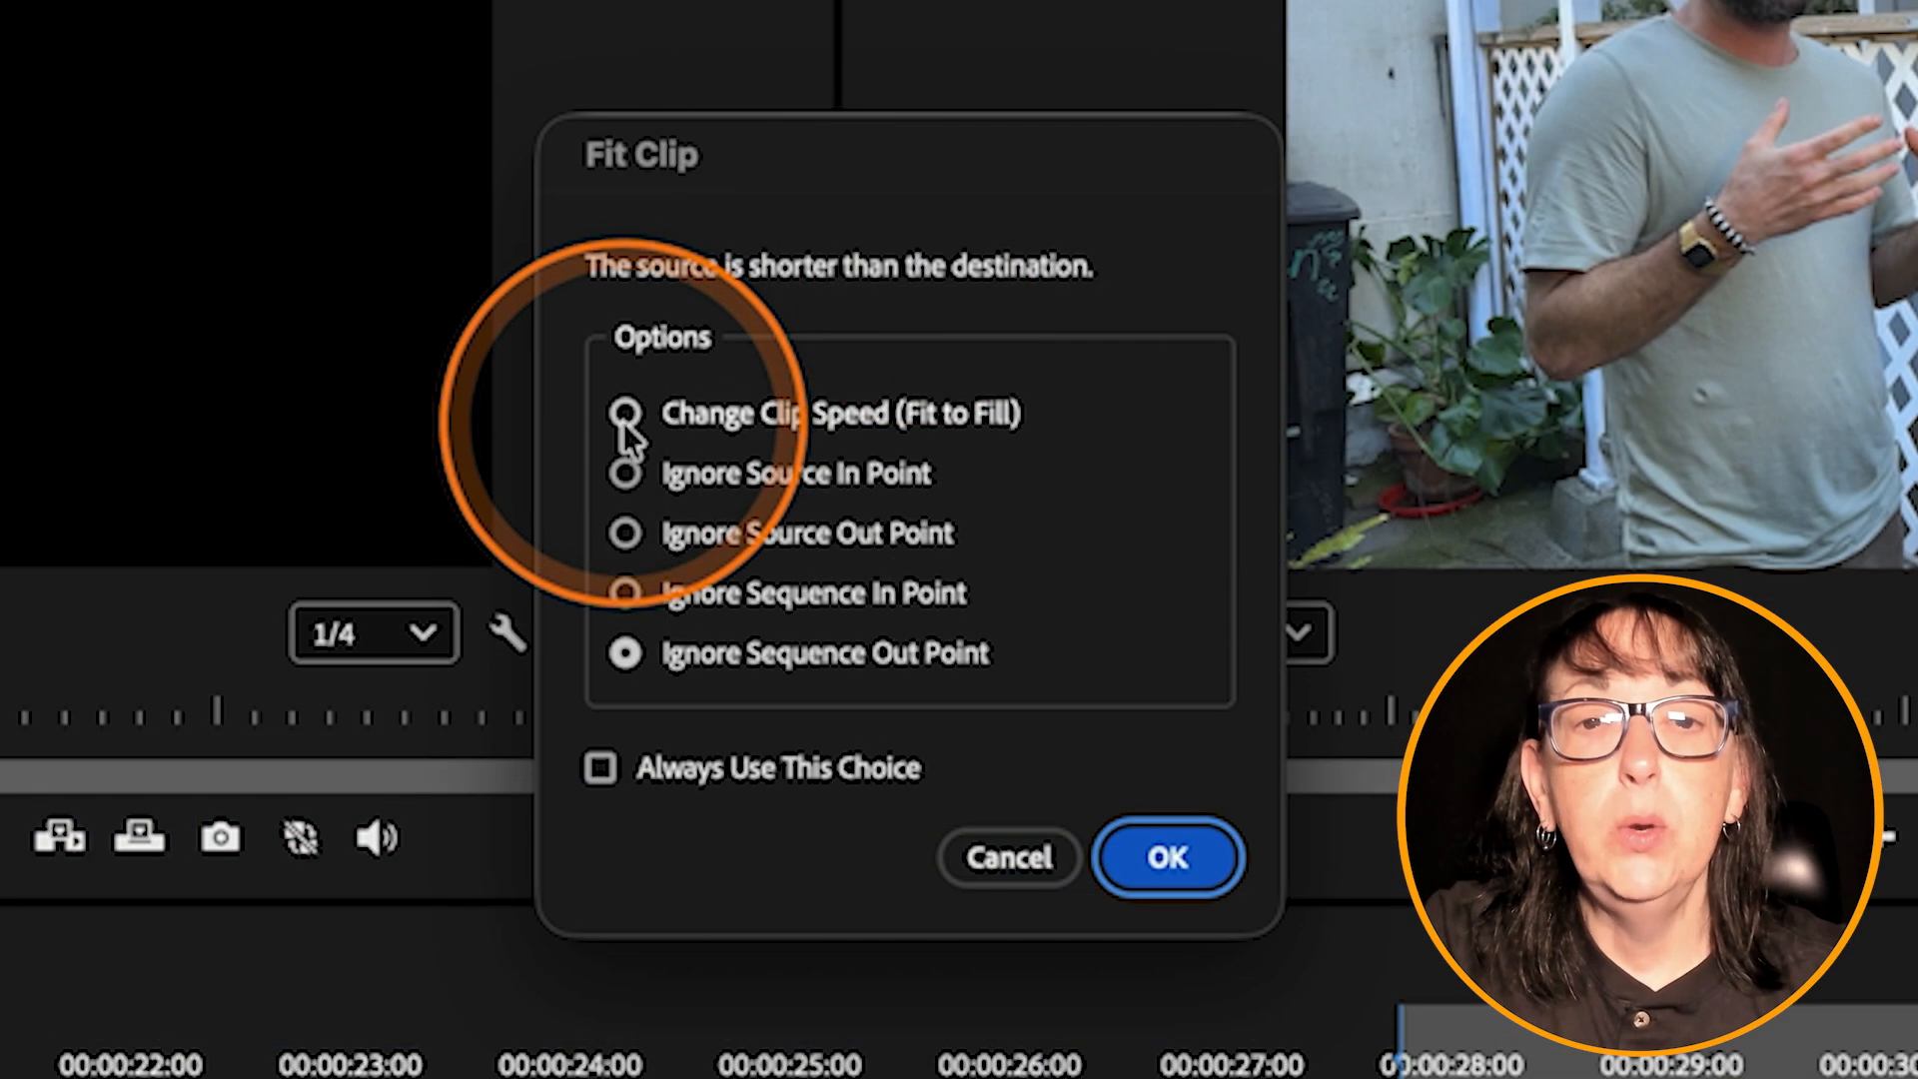
click(627, 418)
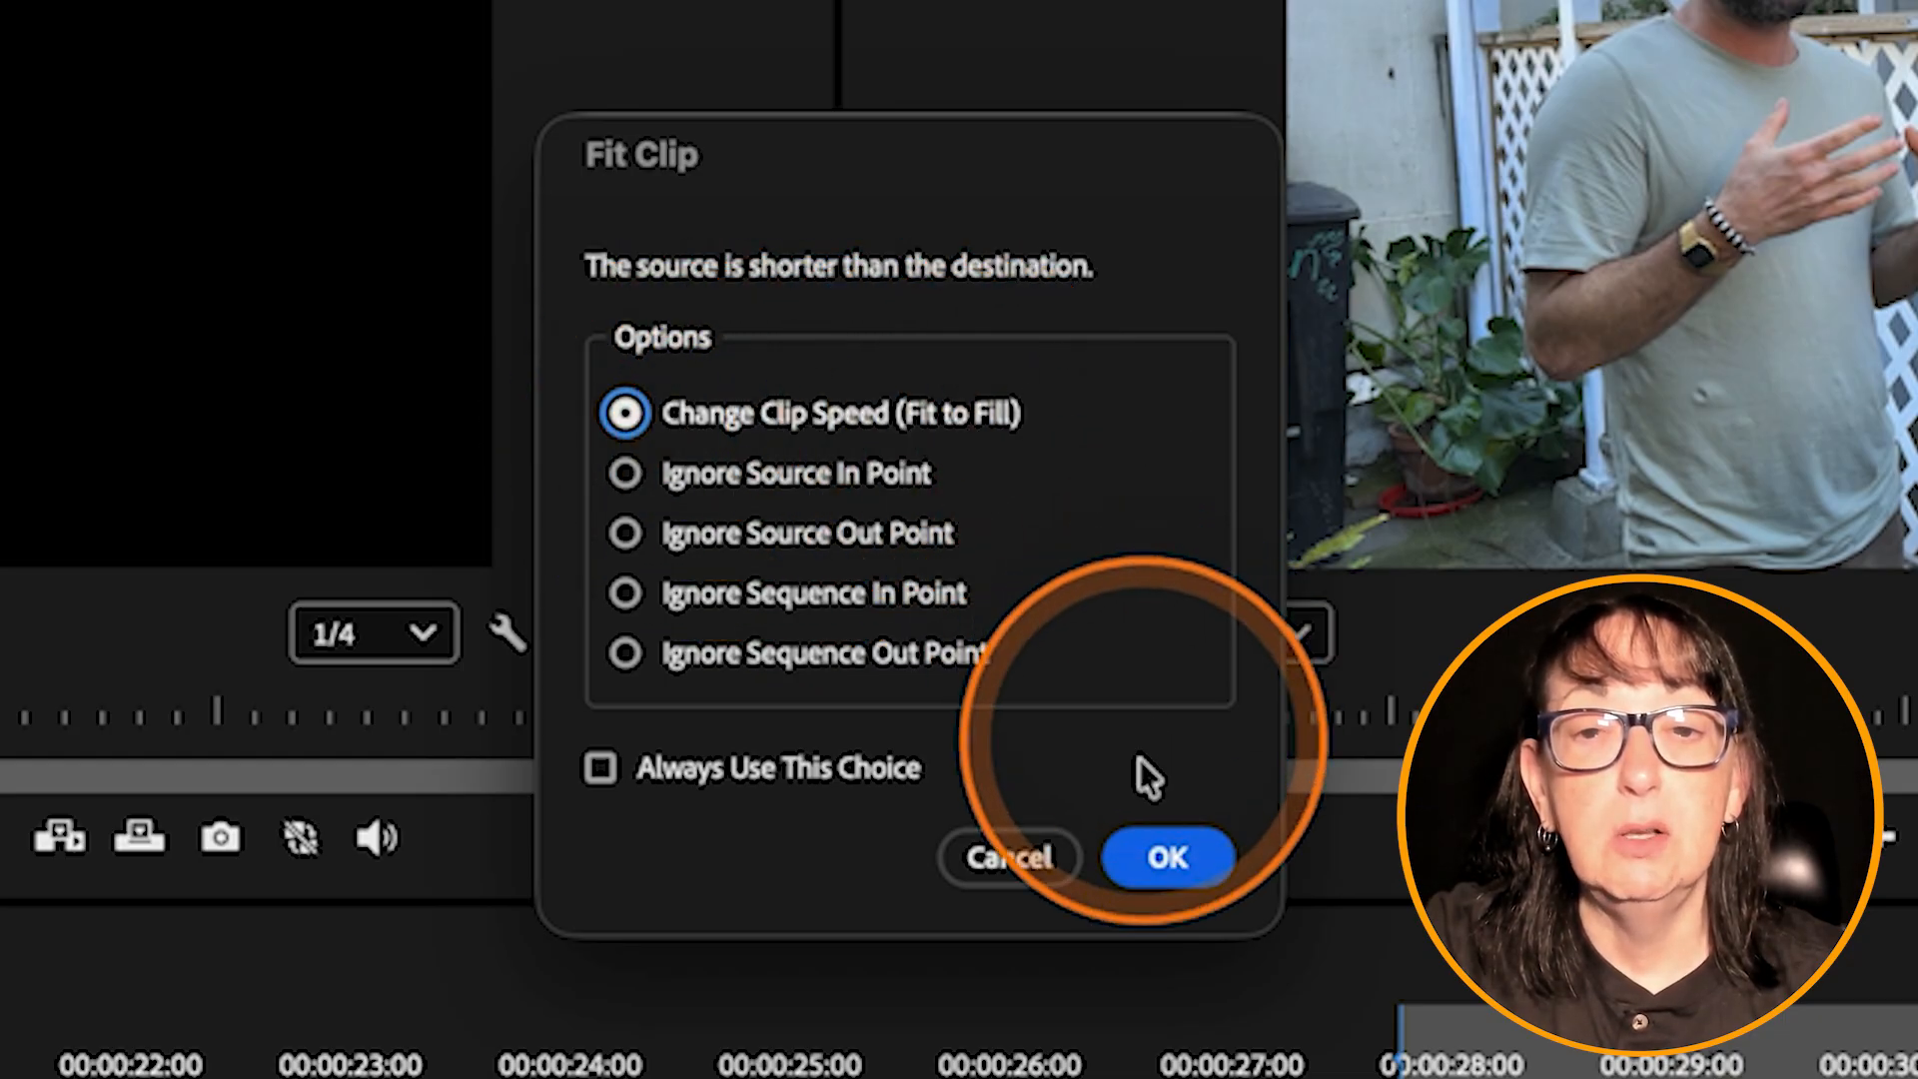
click(1179, 851)
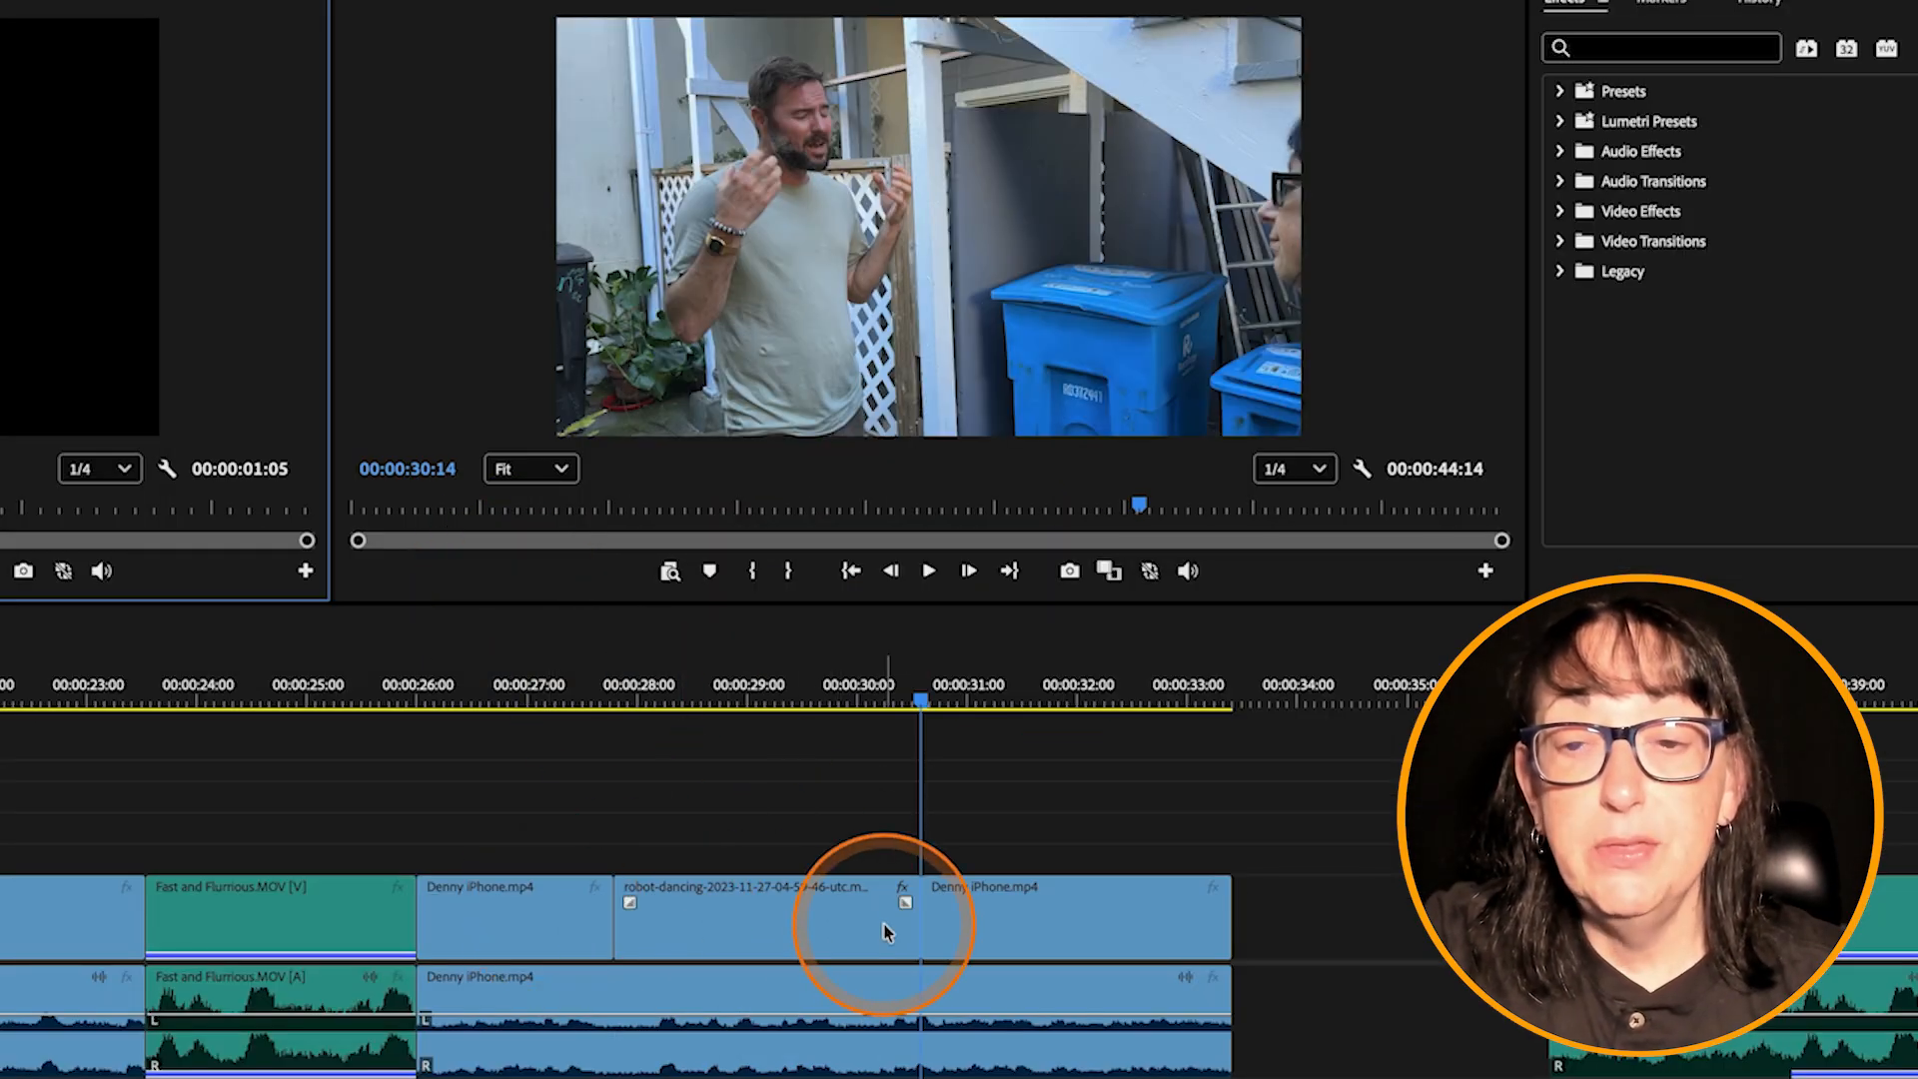
- Play back the fitted robot clip in the sequence from its start at 00:00:27:19
click(779, 694)
key(equal)
key(equal)
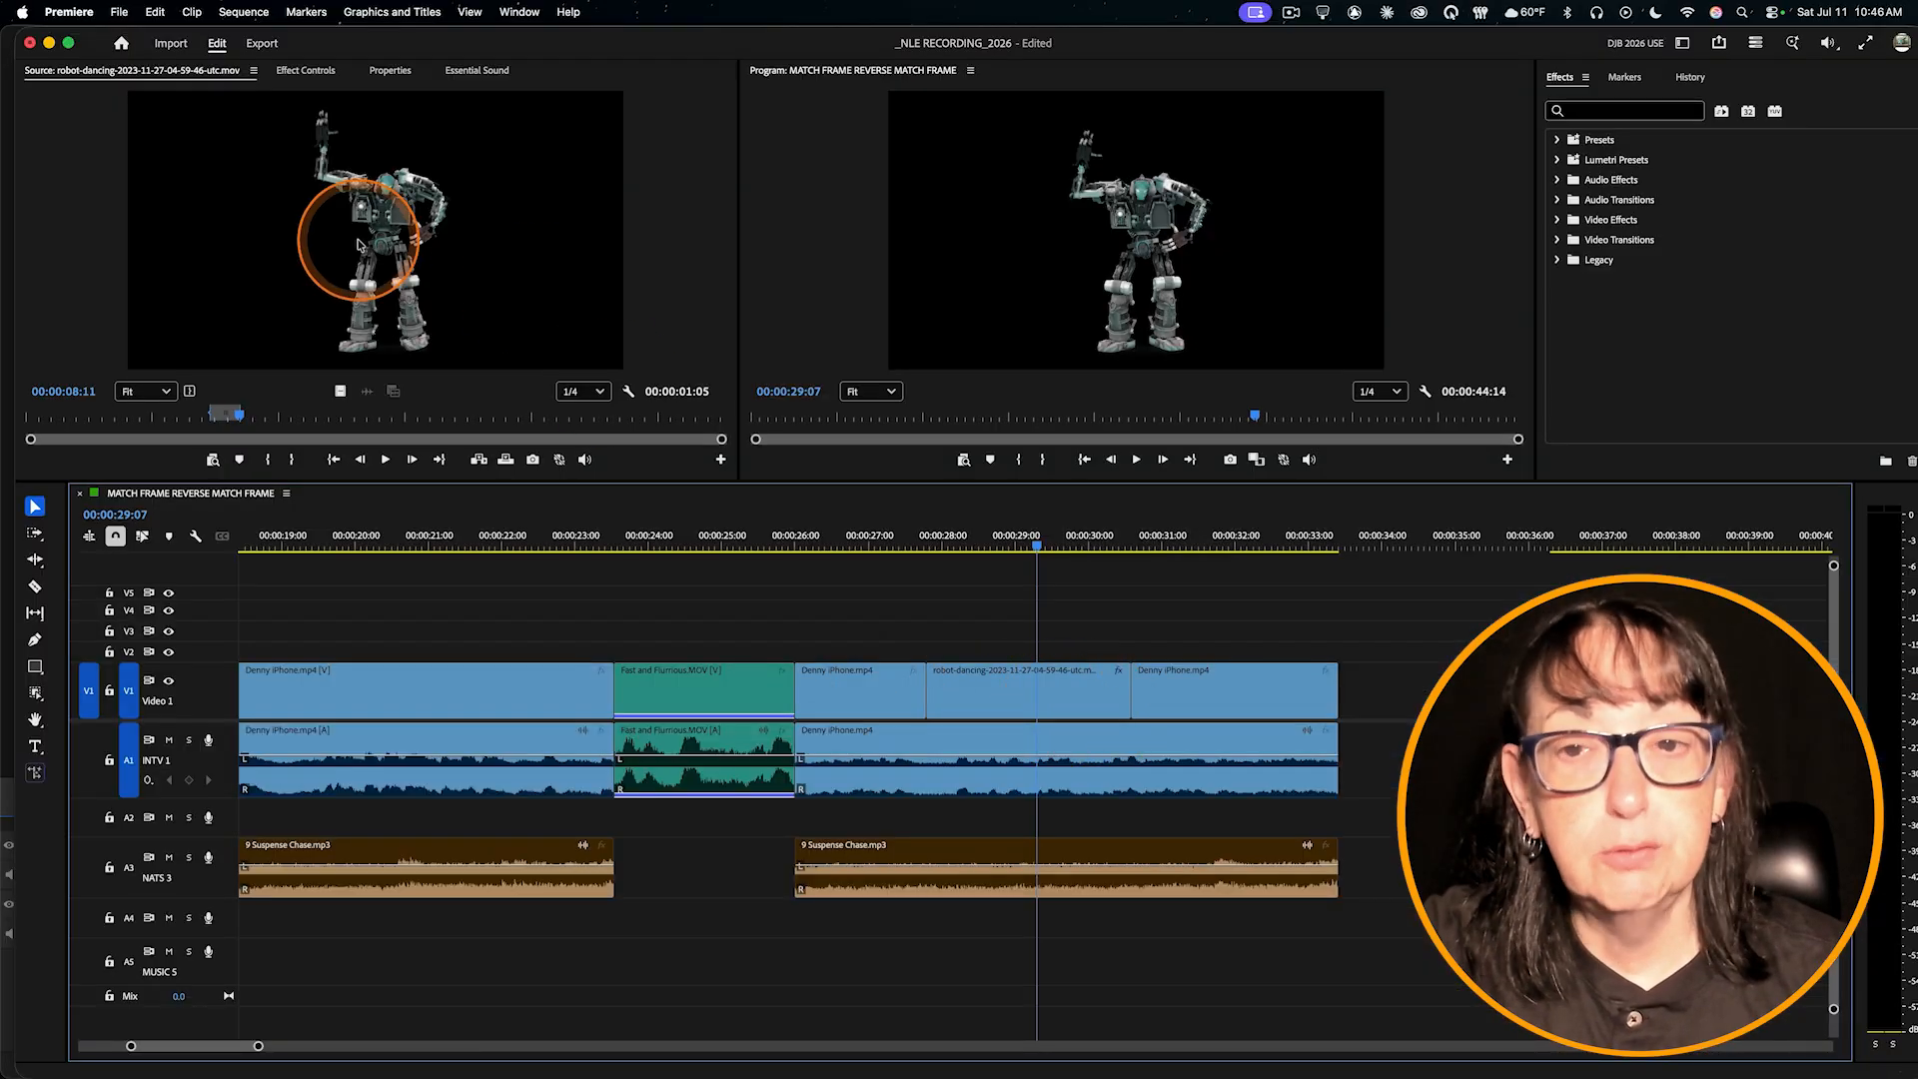
click(927, 546)
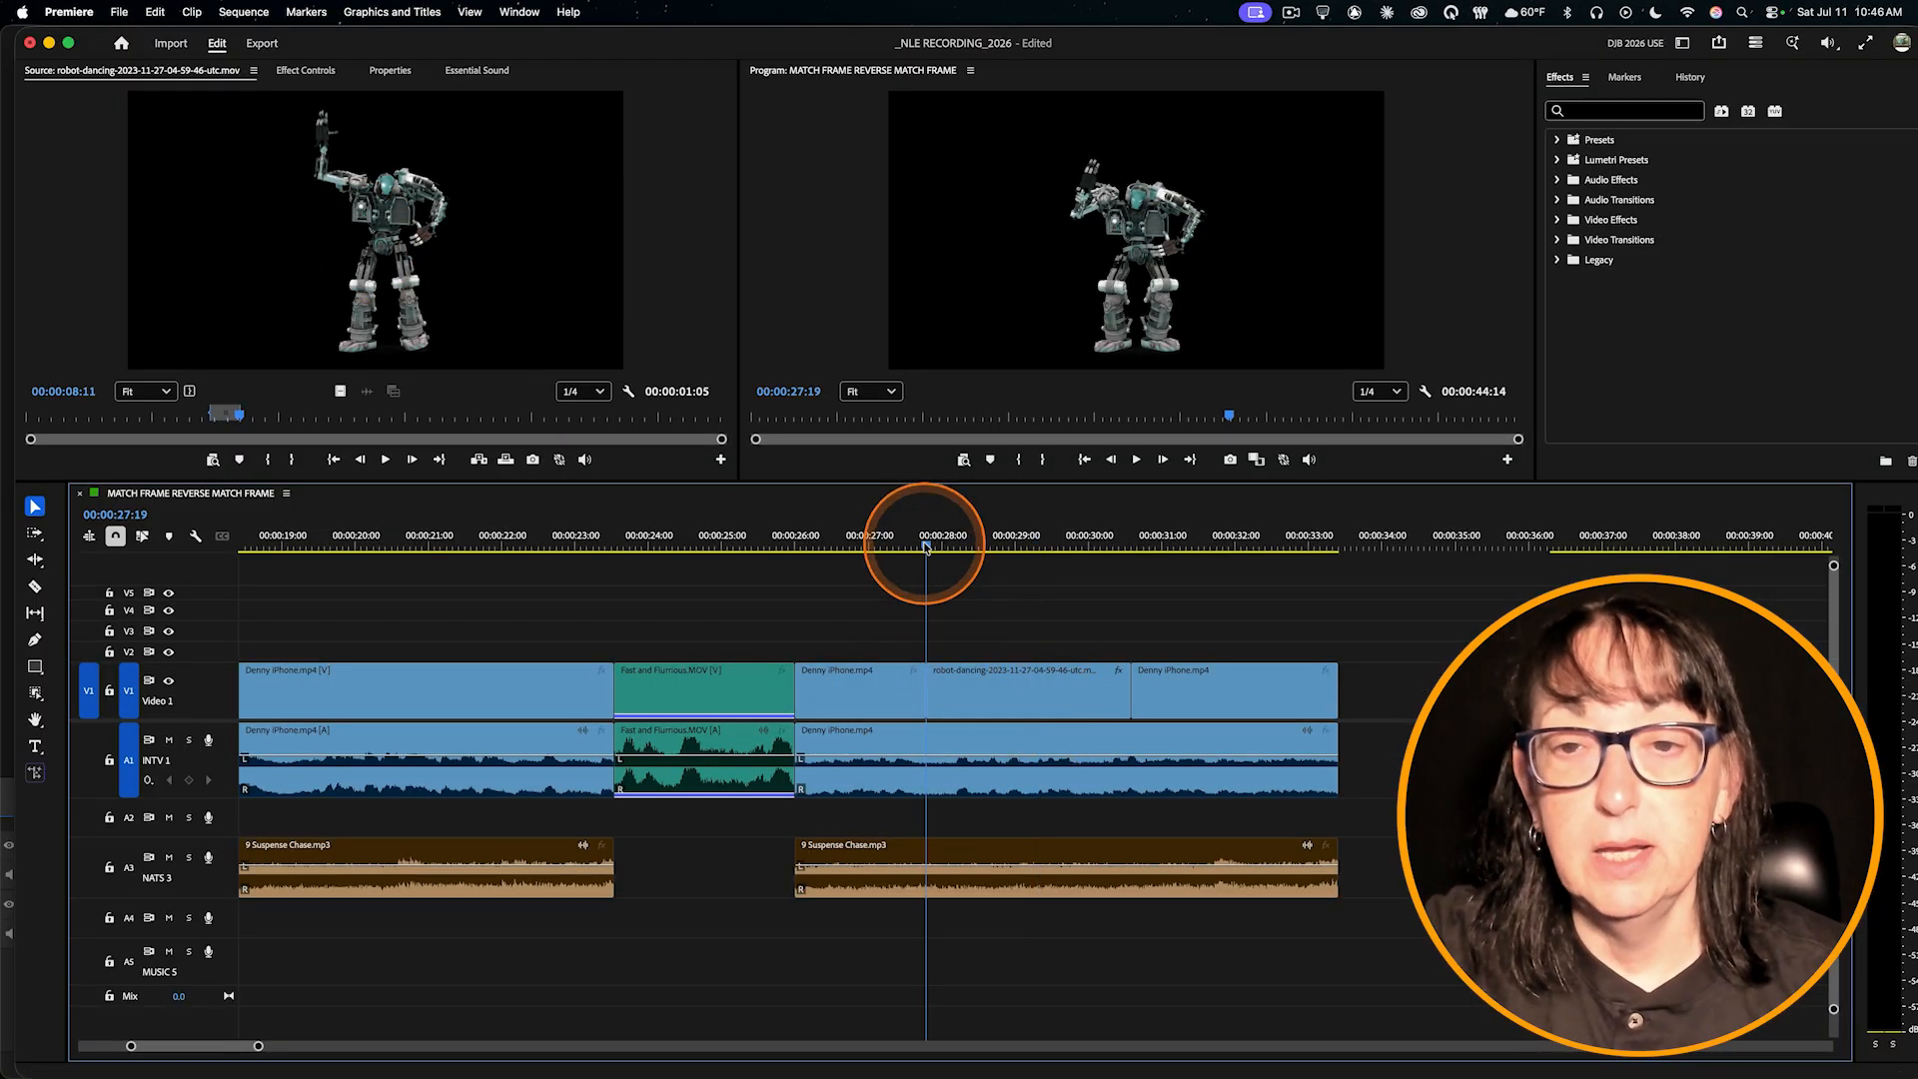
key(space)
key(space)
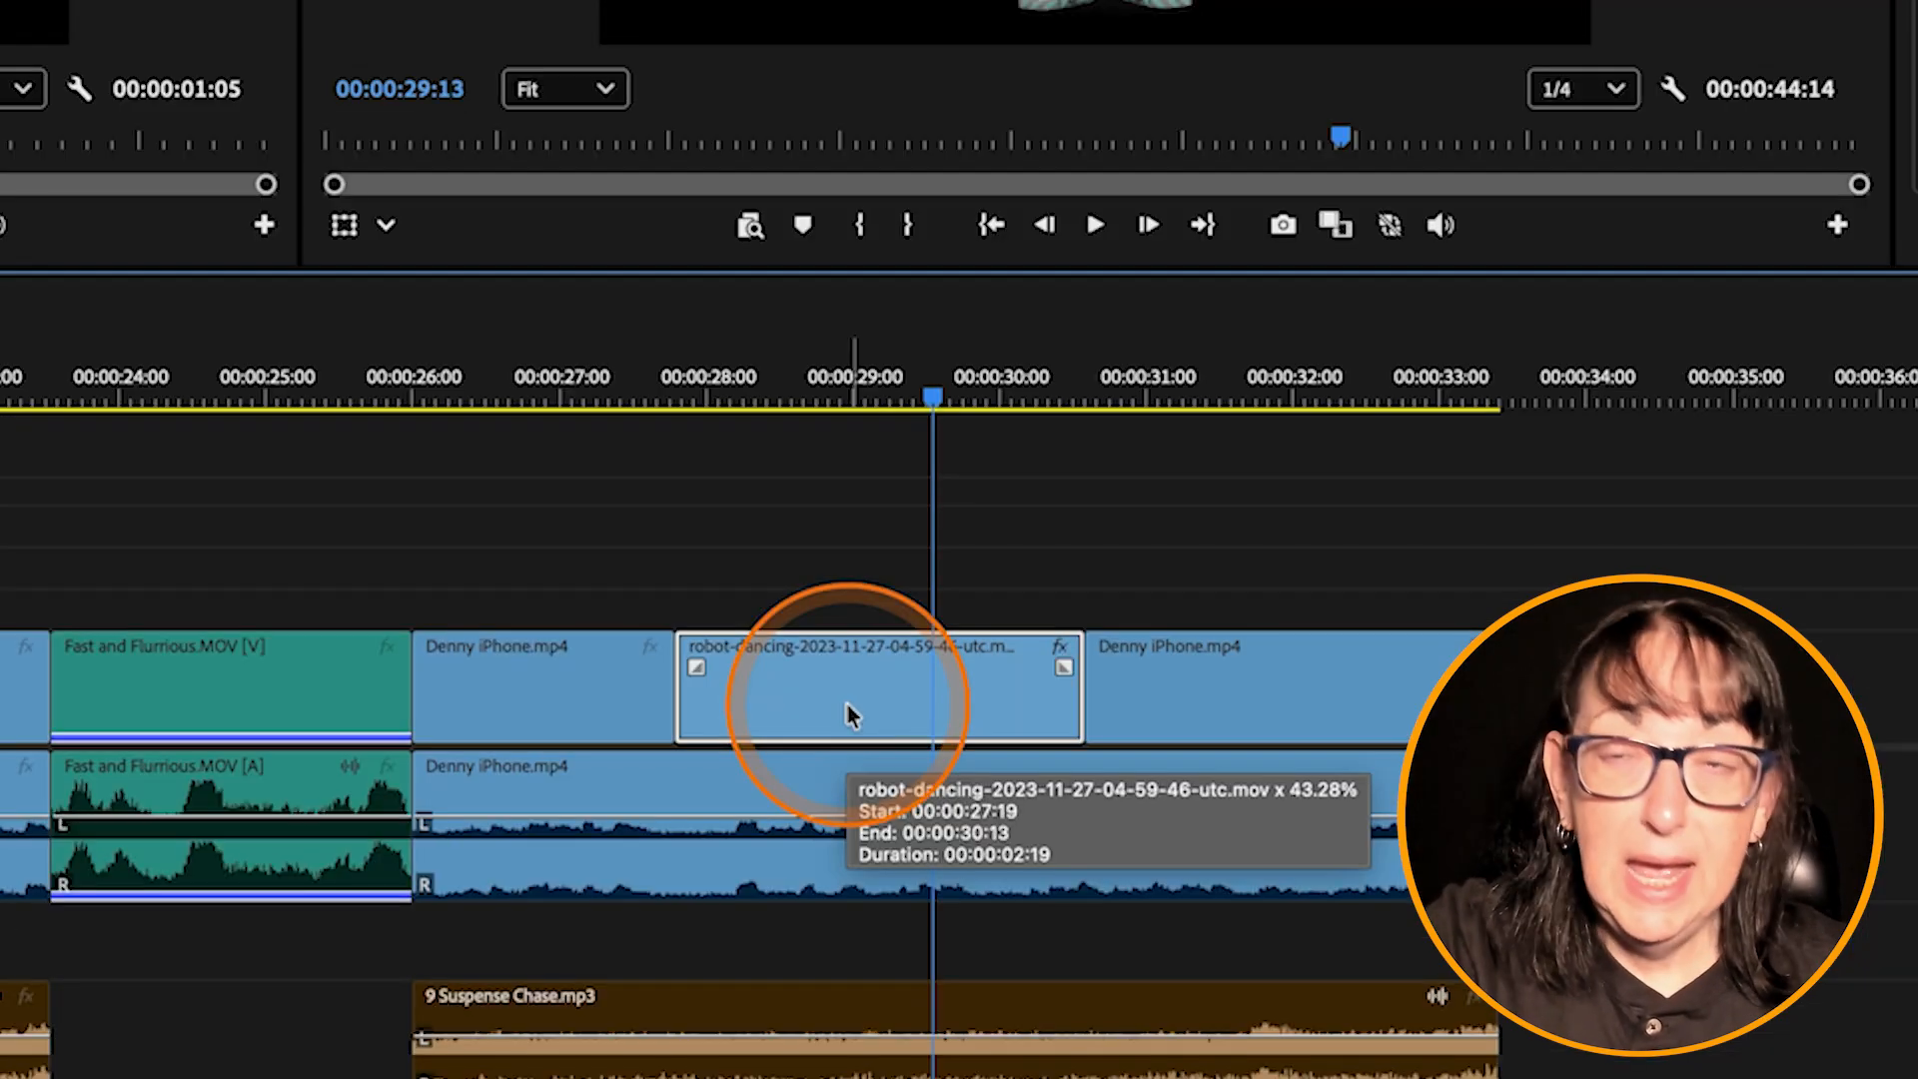
- Set the fitted robot clip's time interpolation to Optical flow in its speed/duration settings
key(super+r)
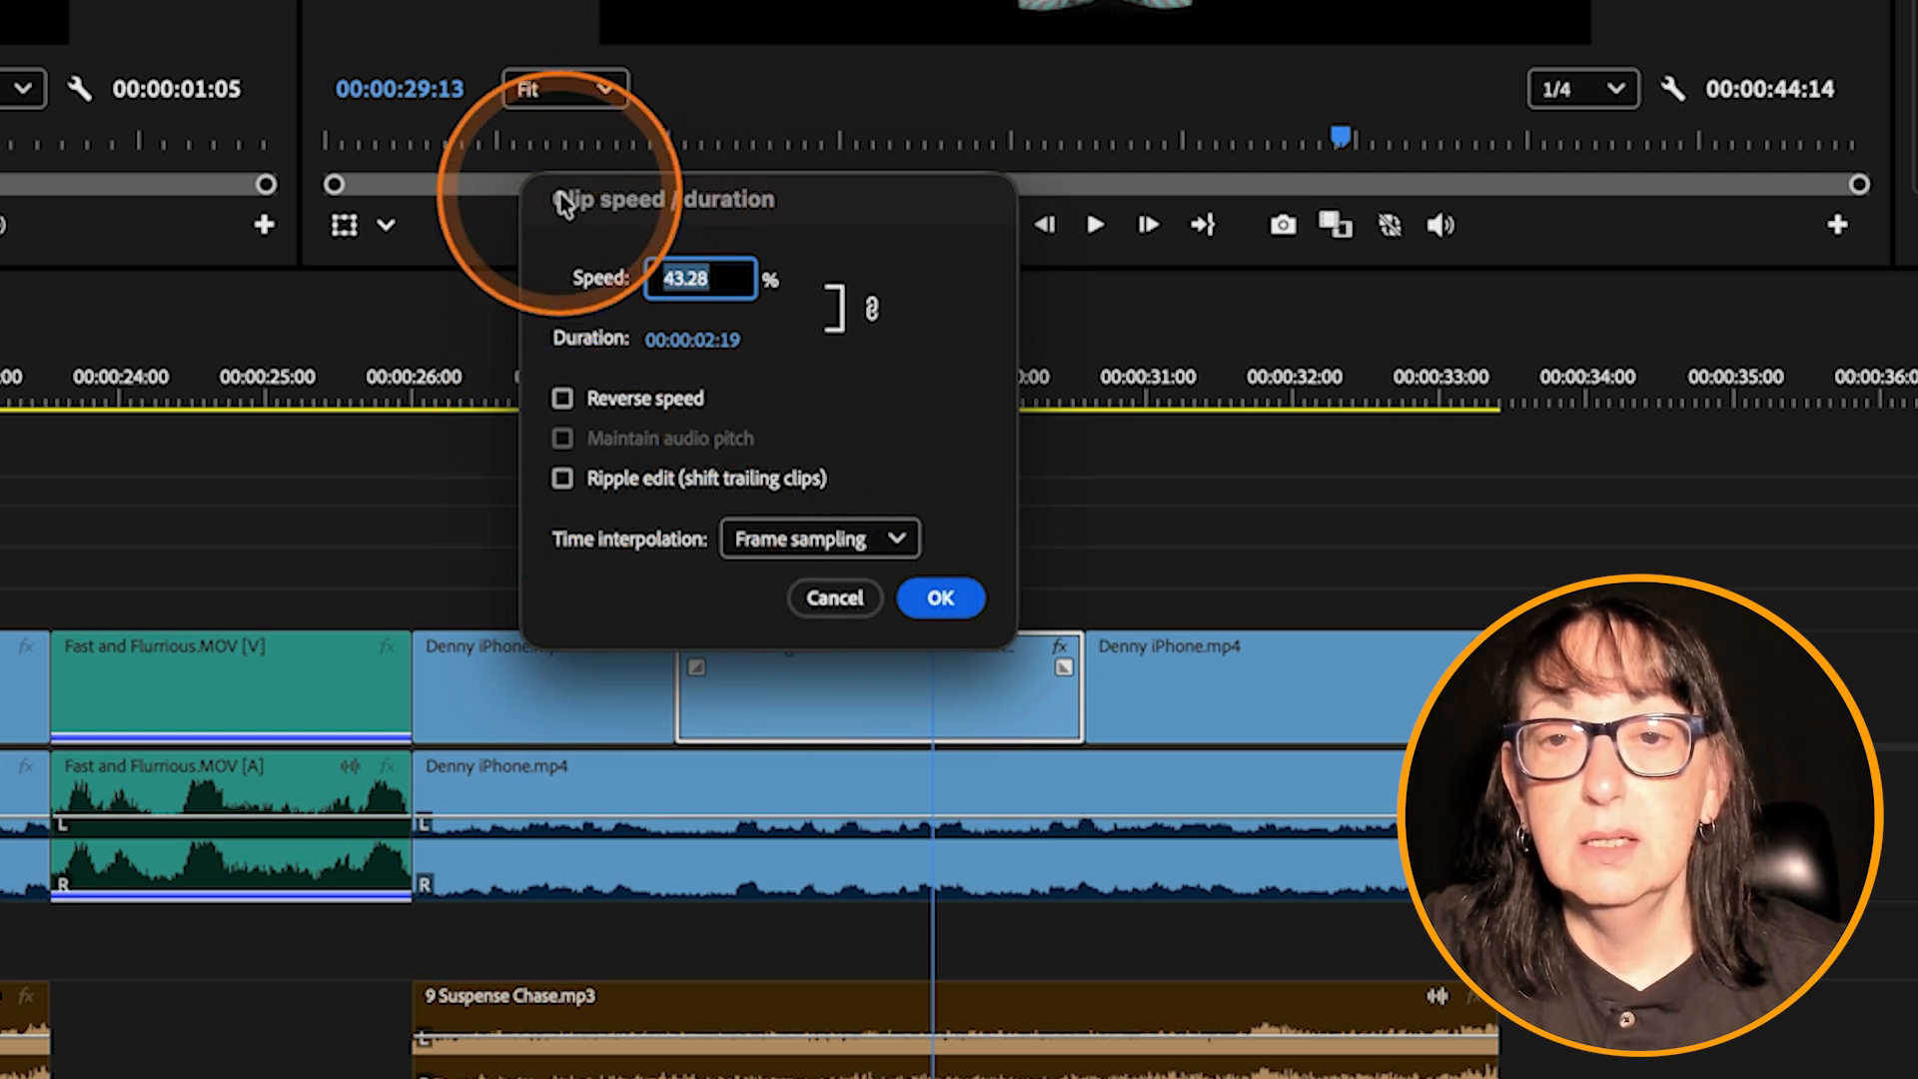
click(834, 599)
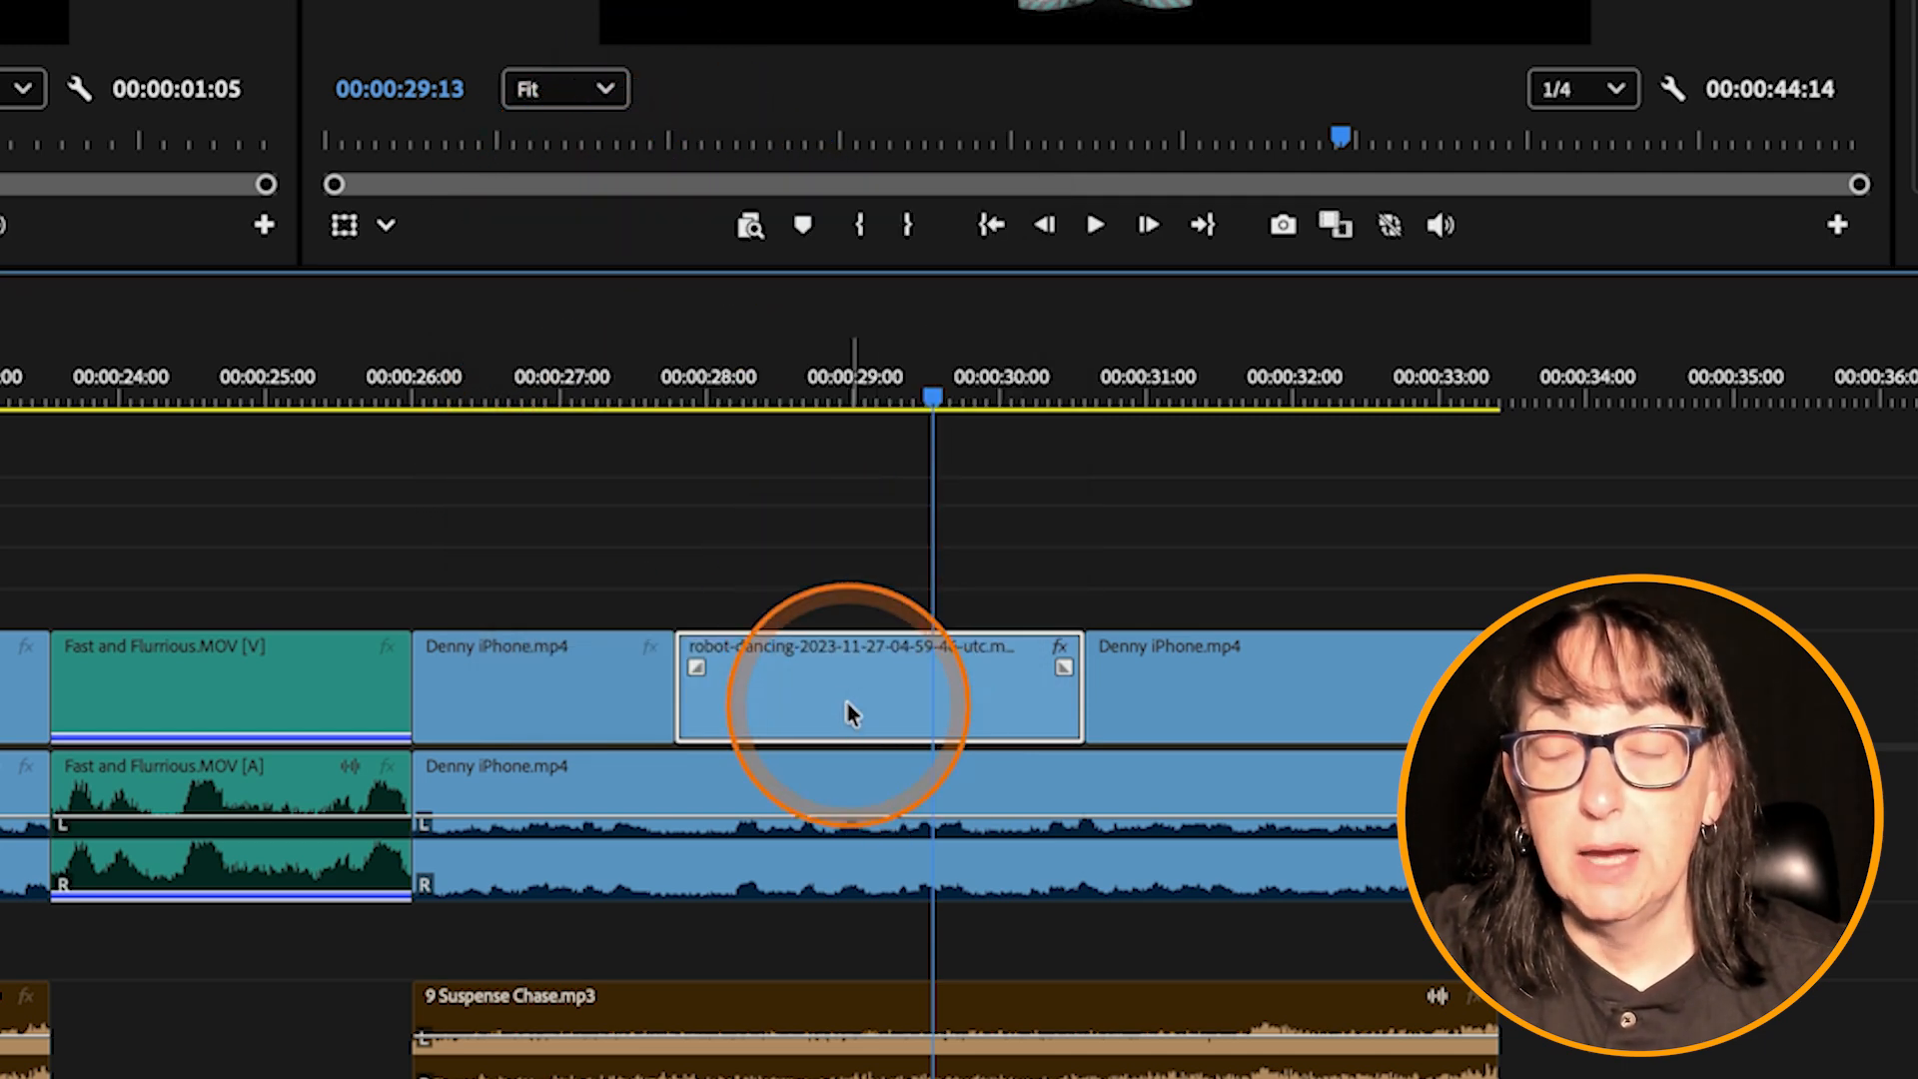
right_click(845, 705)
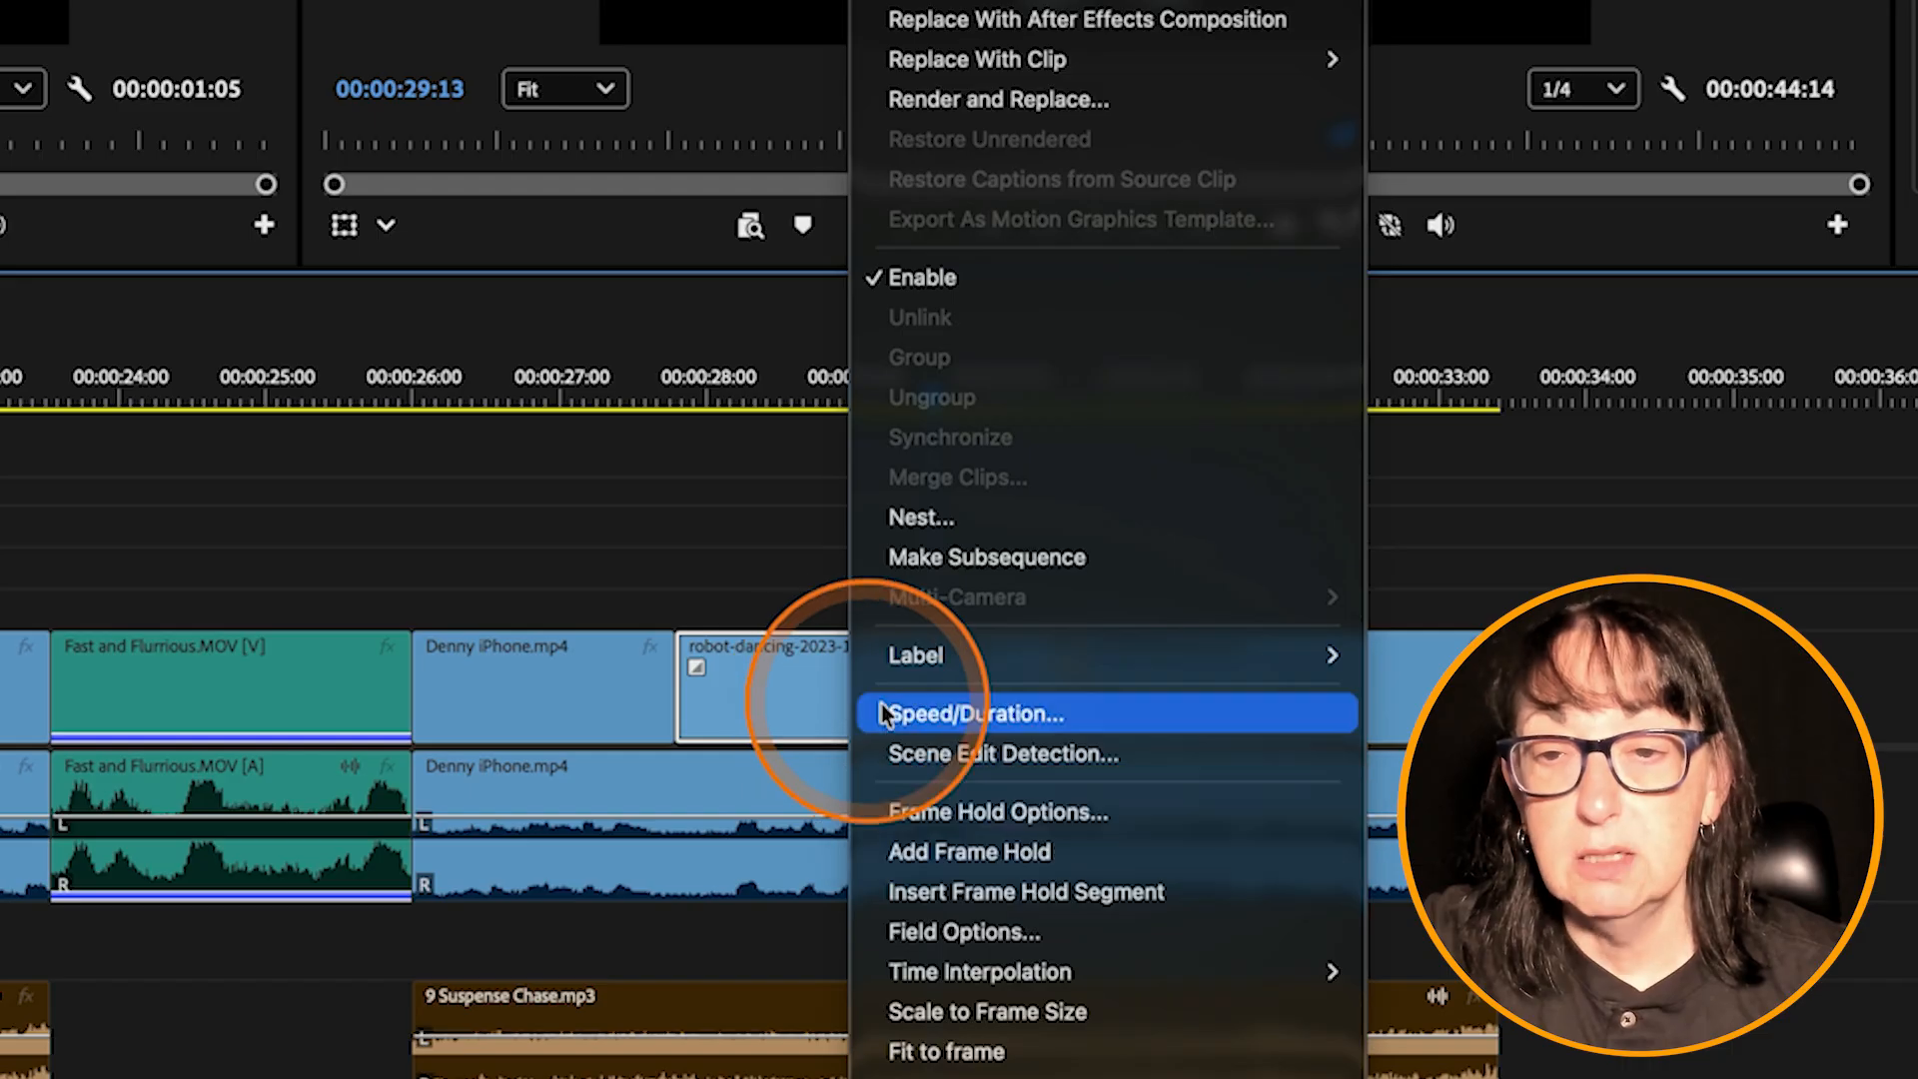
click(980, 715)
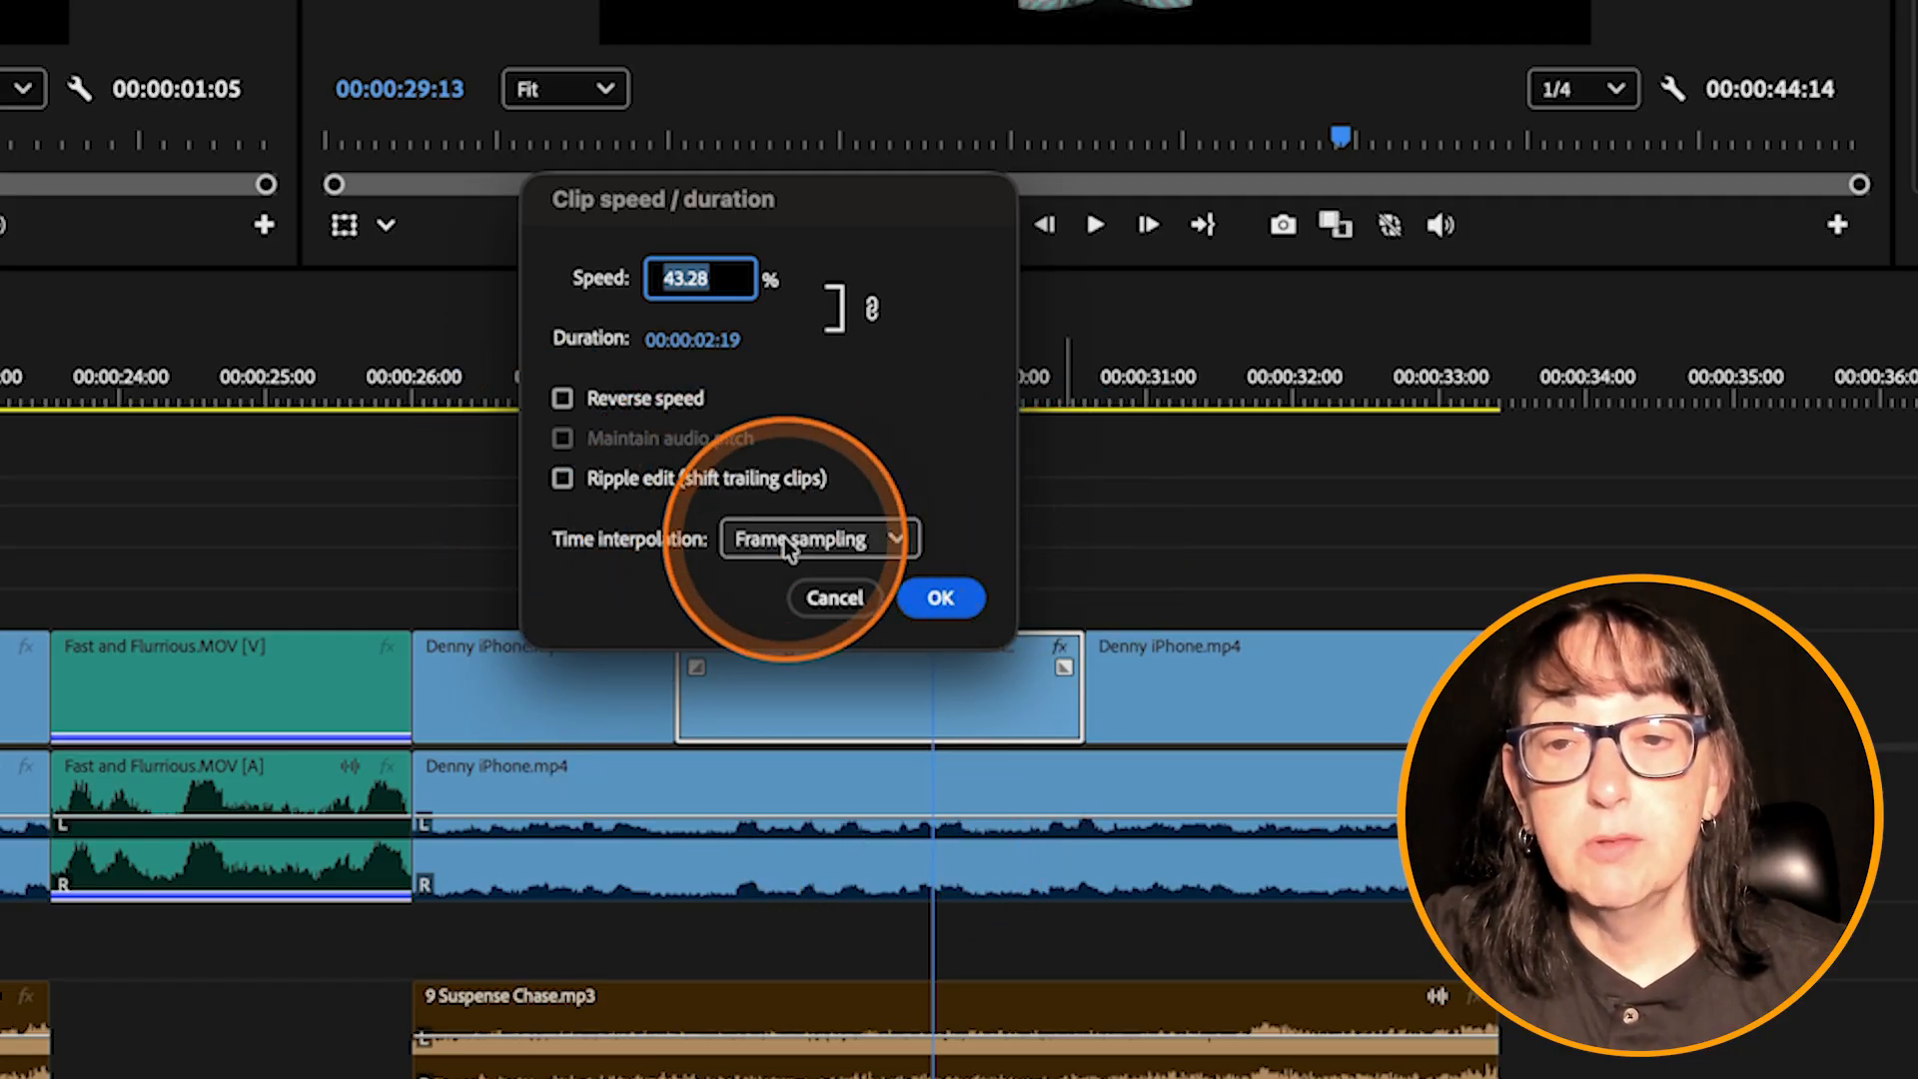
click(815, 544)
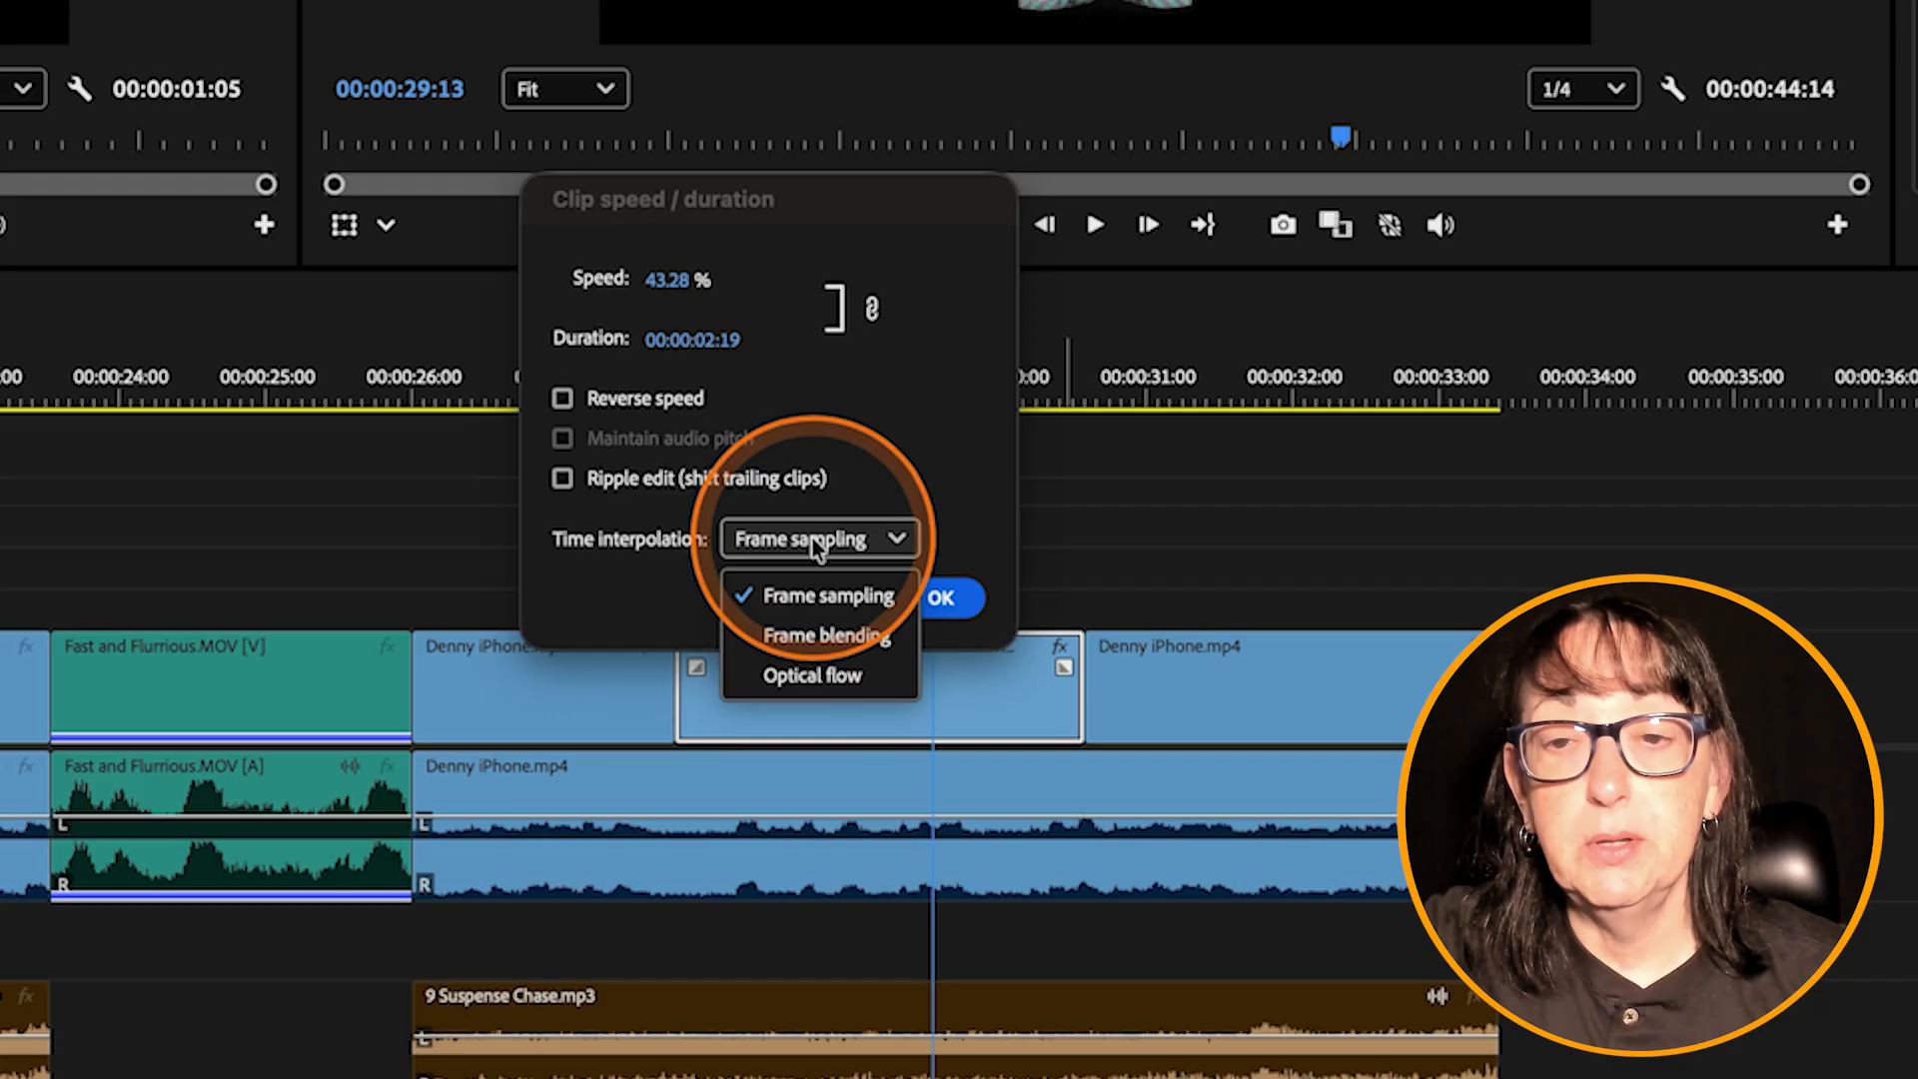
click(813, 675)
click(939, 600)
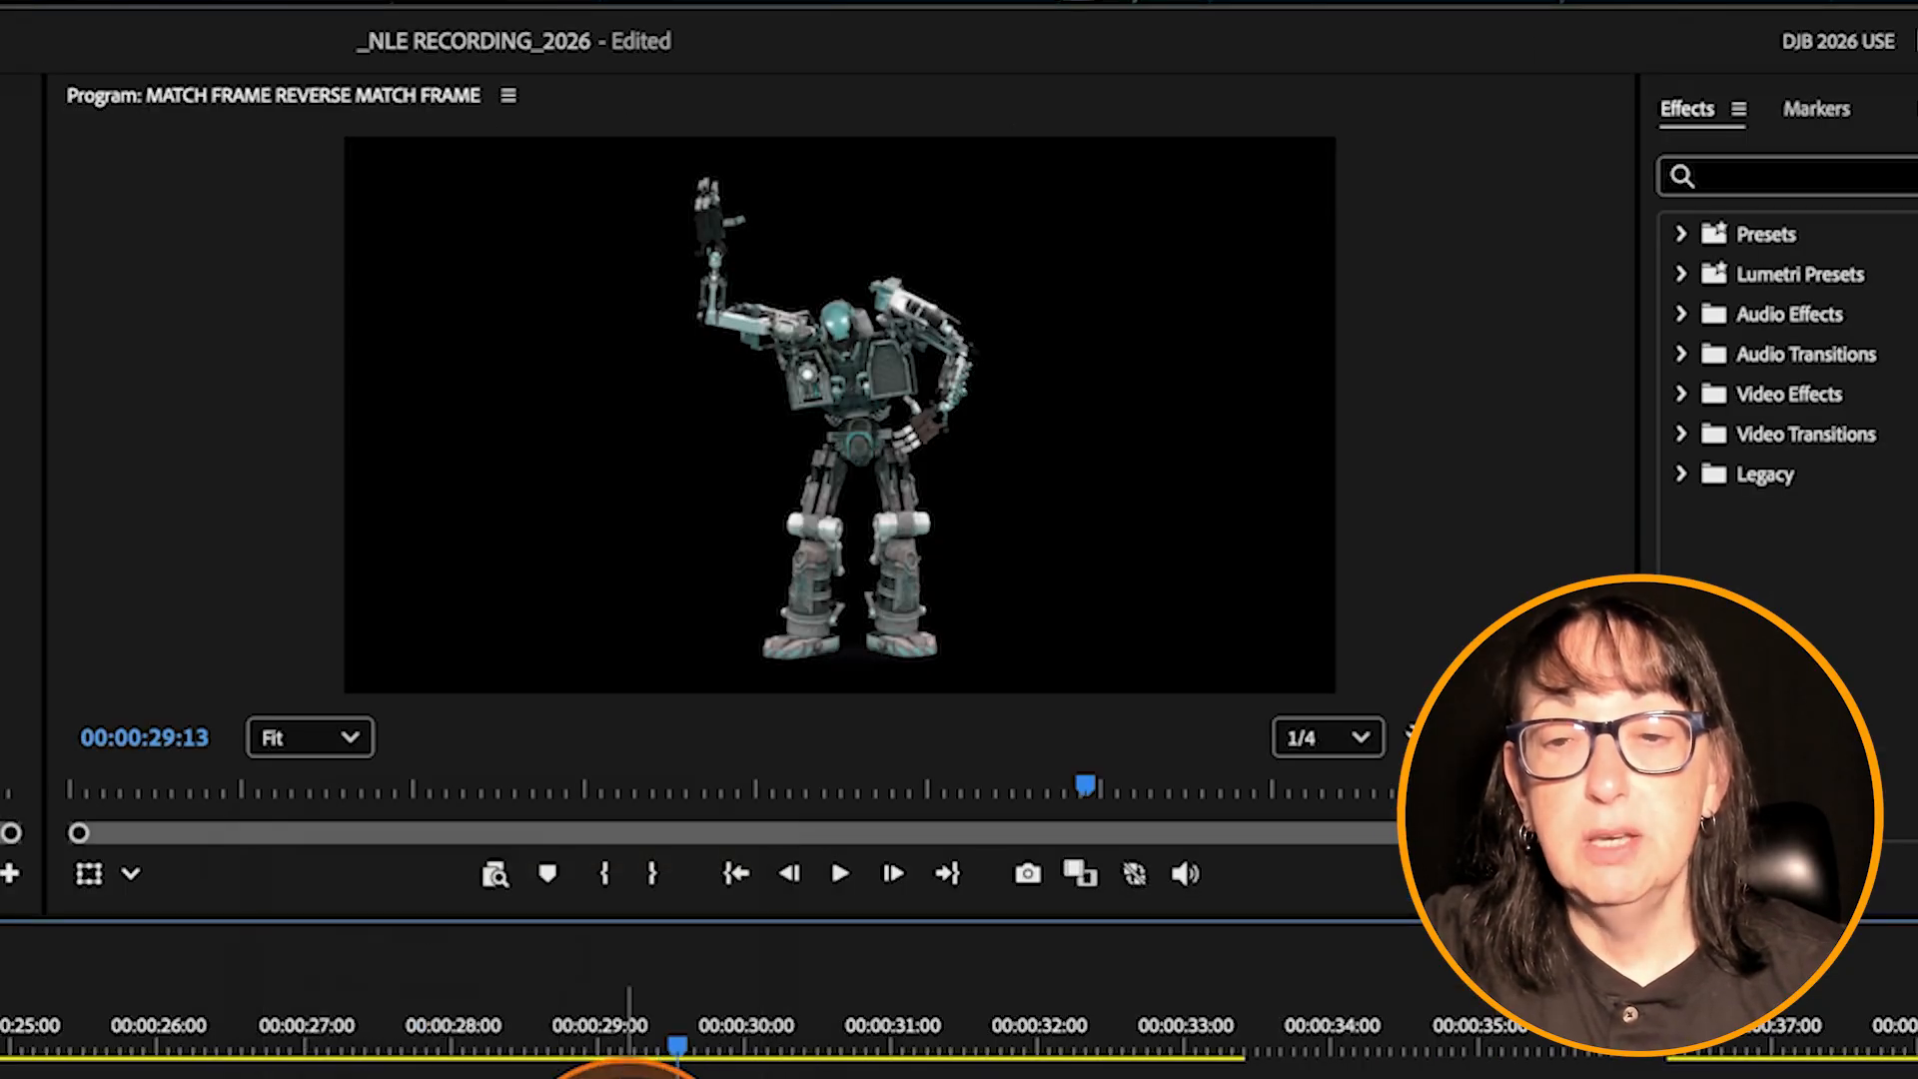
- Play back the fitted robot clip in the sequence from its start to review the slowed motion
click(679, 402)
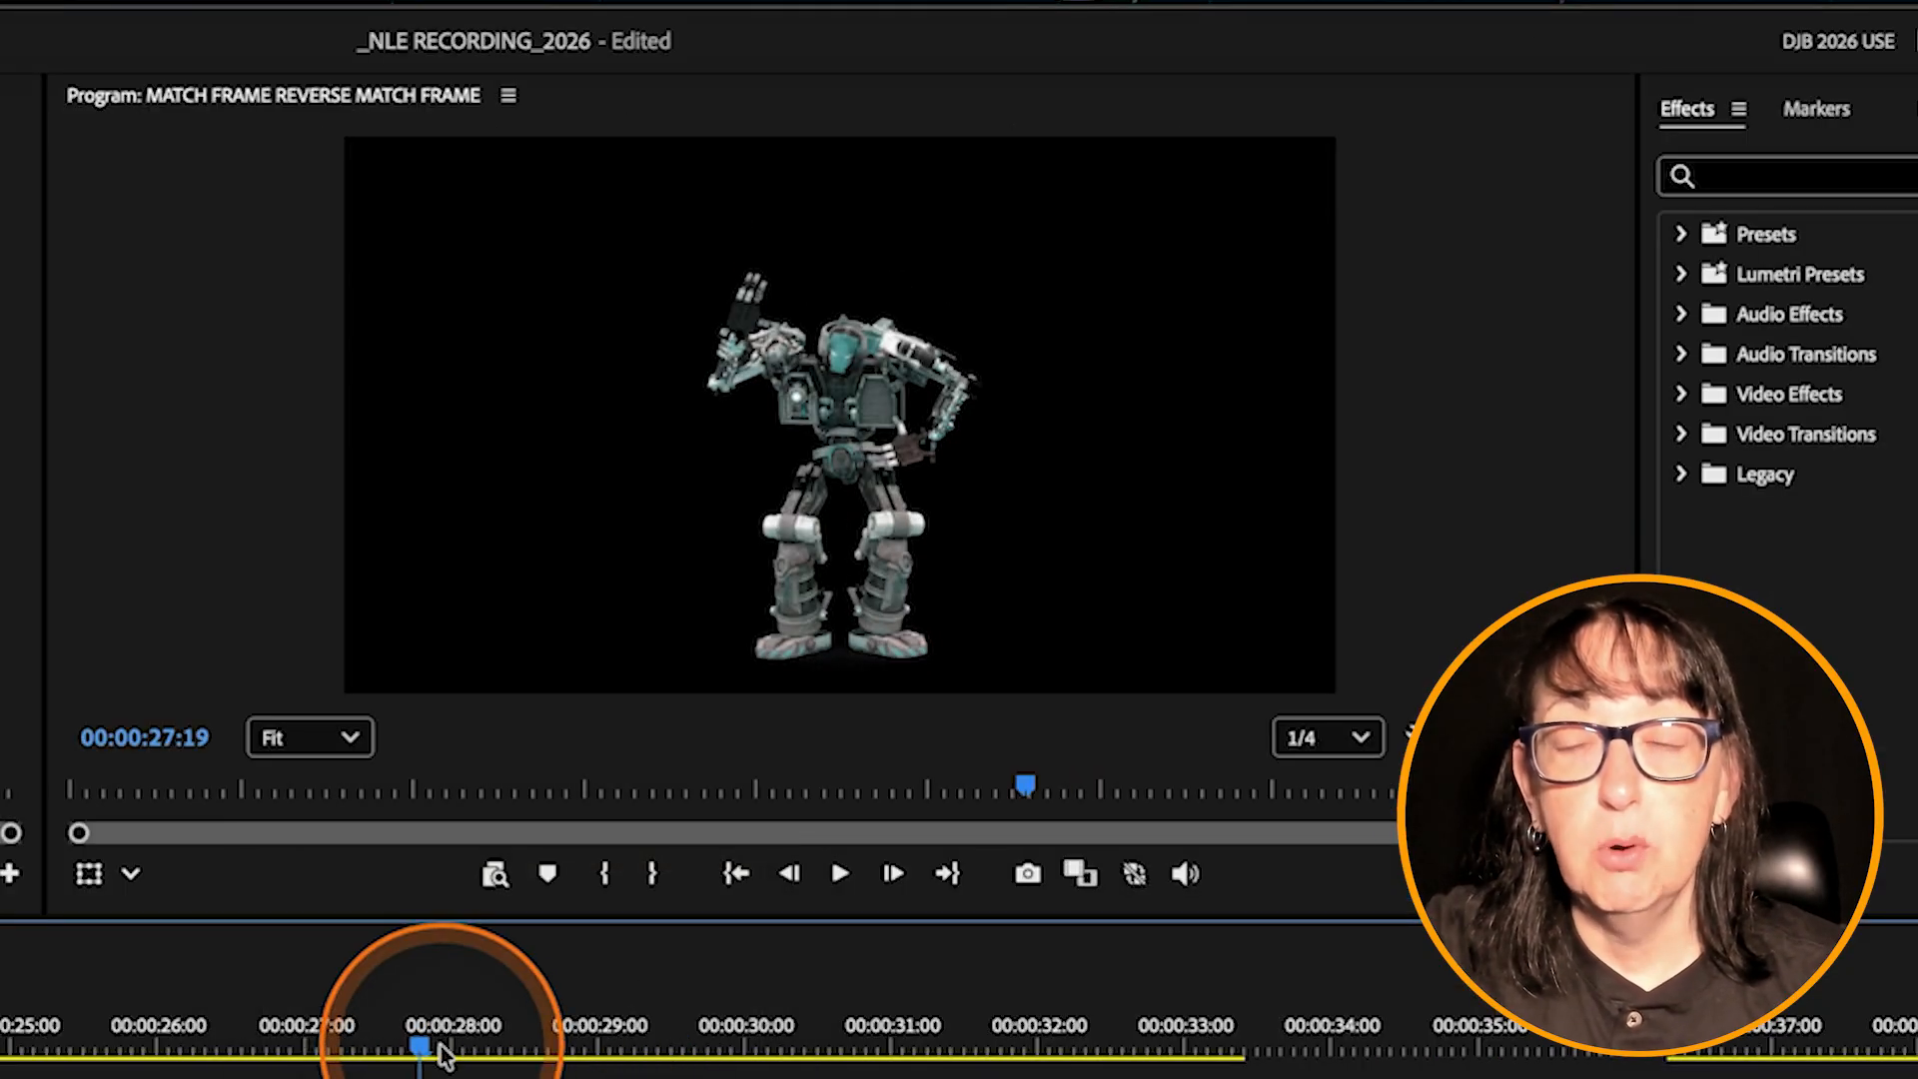
key(space)
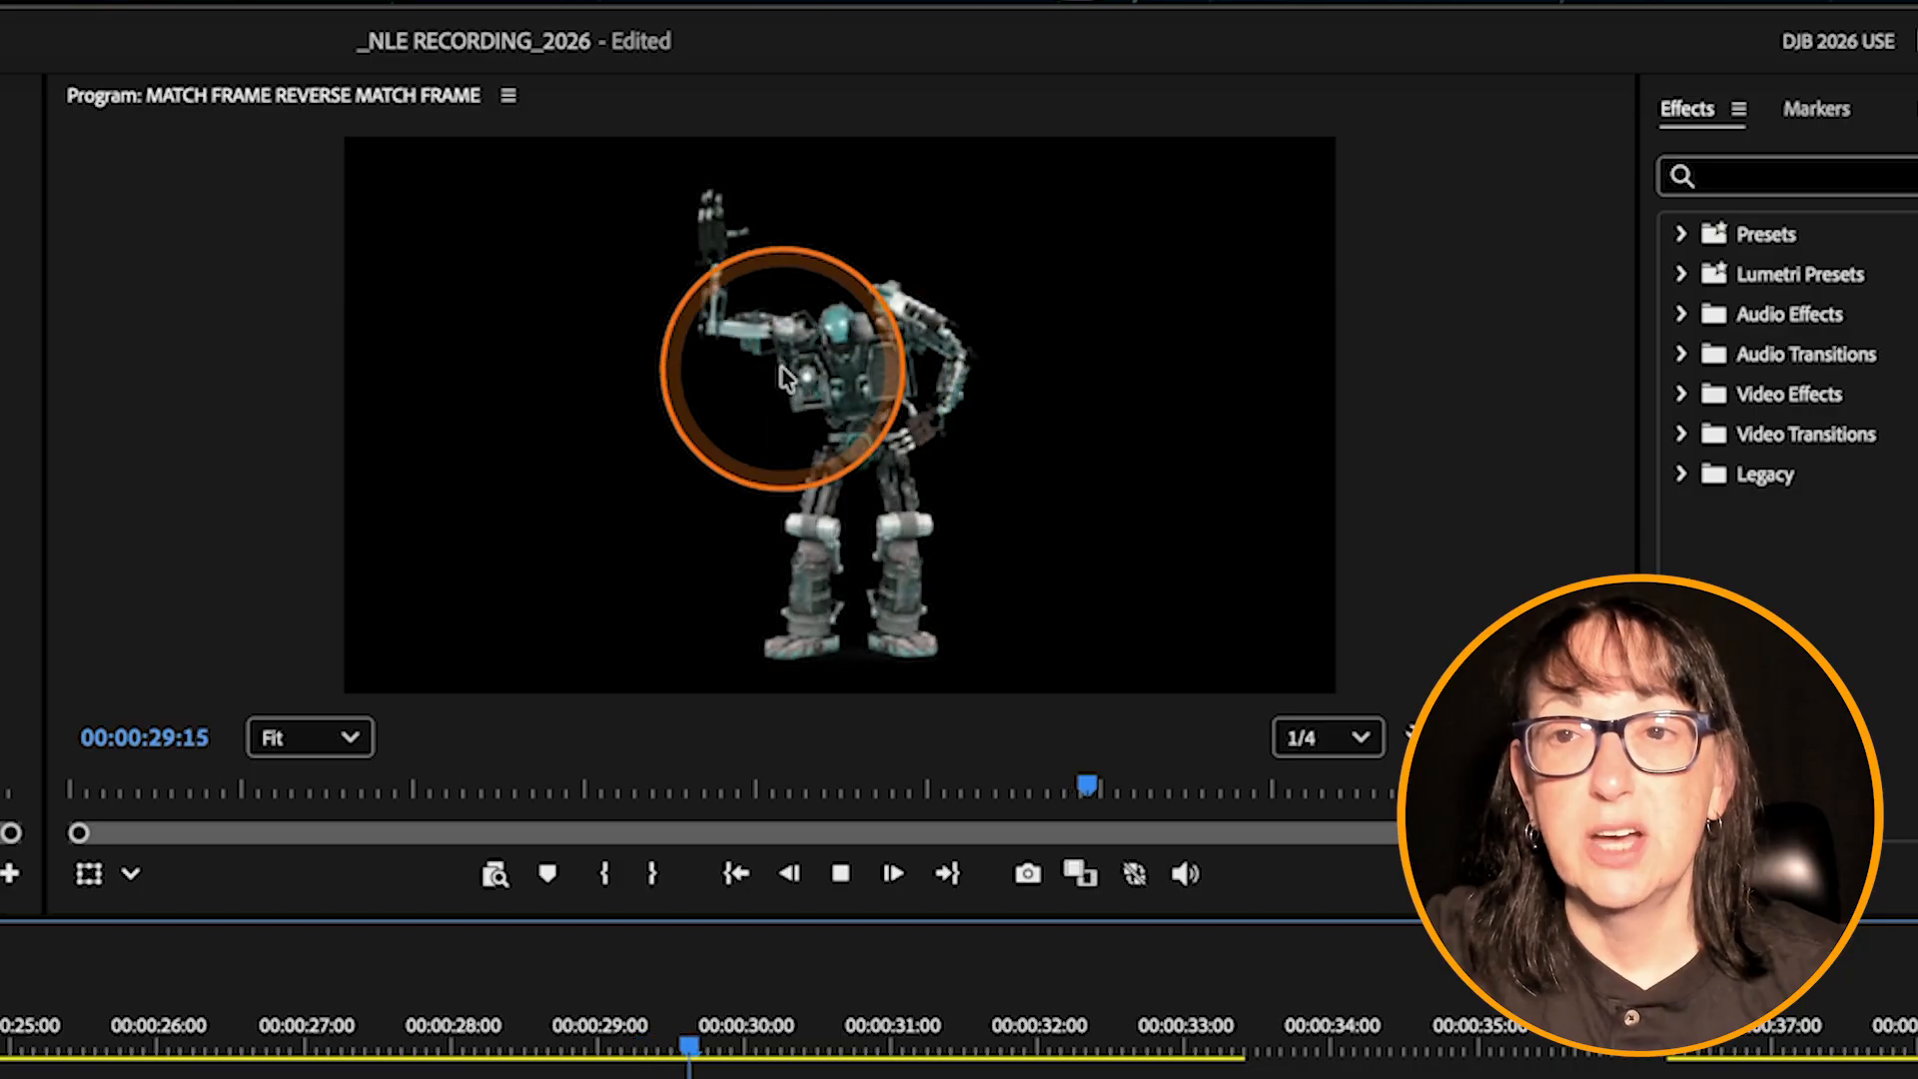
key(space)
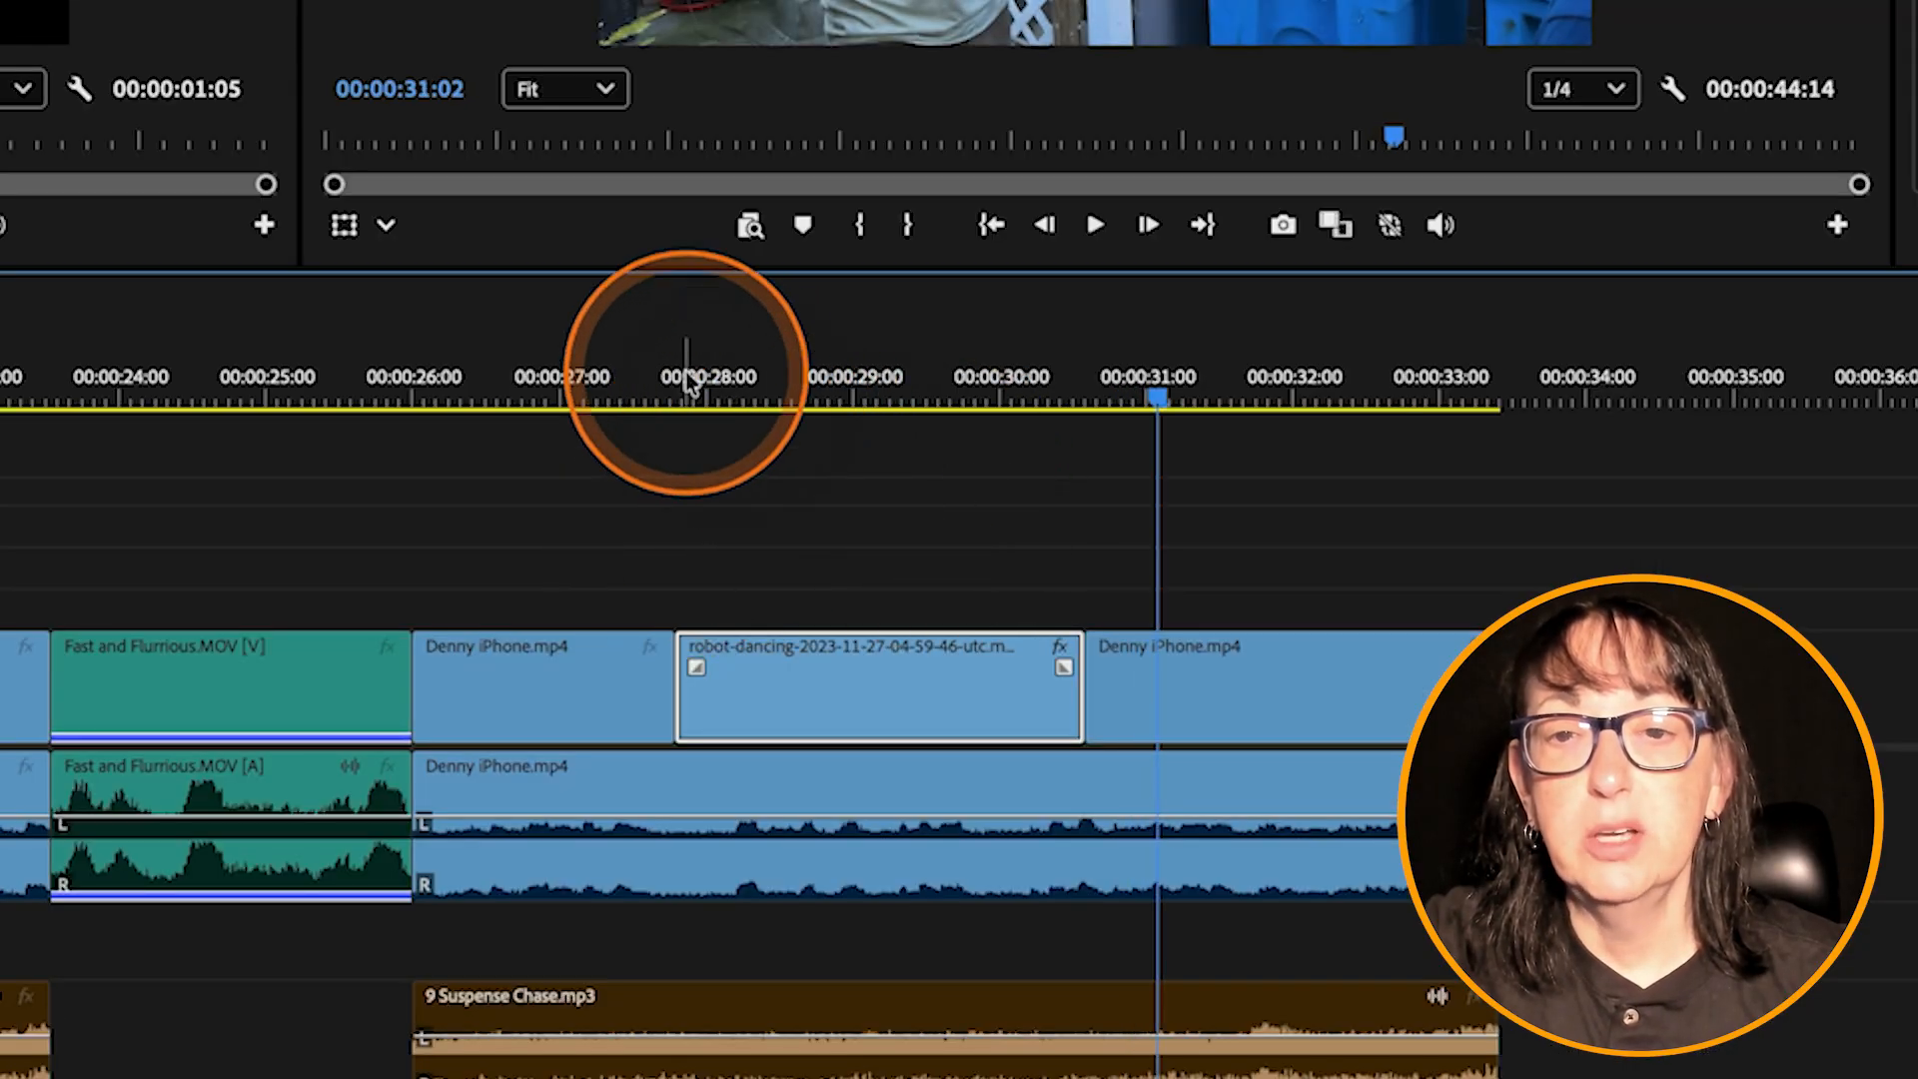
click(688, 382)
key(space)
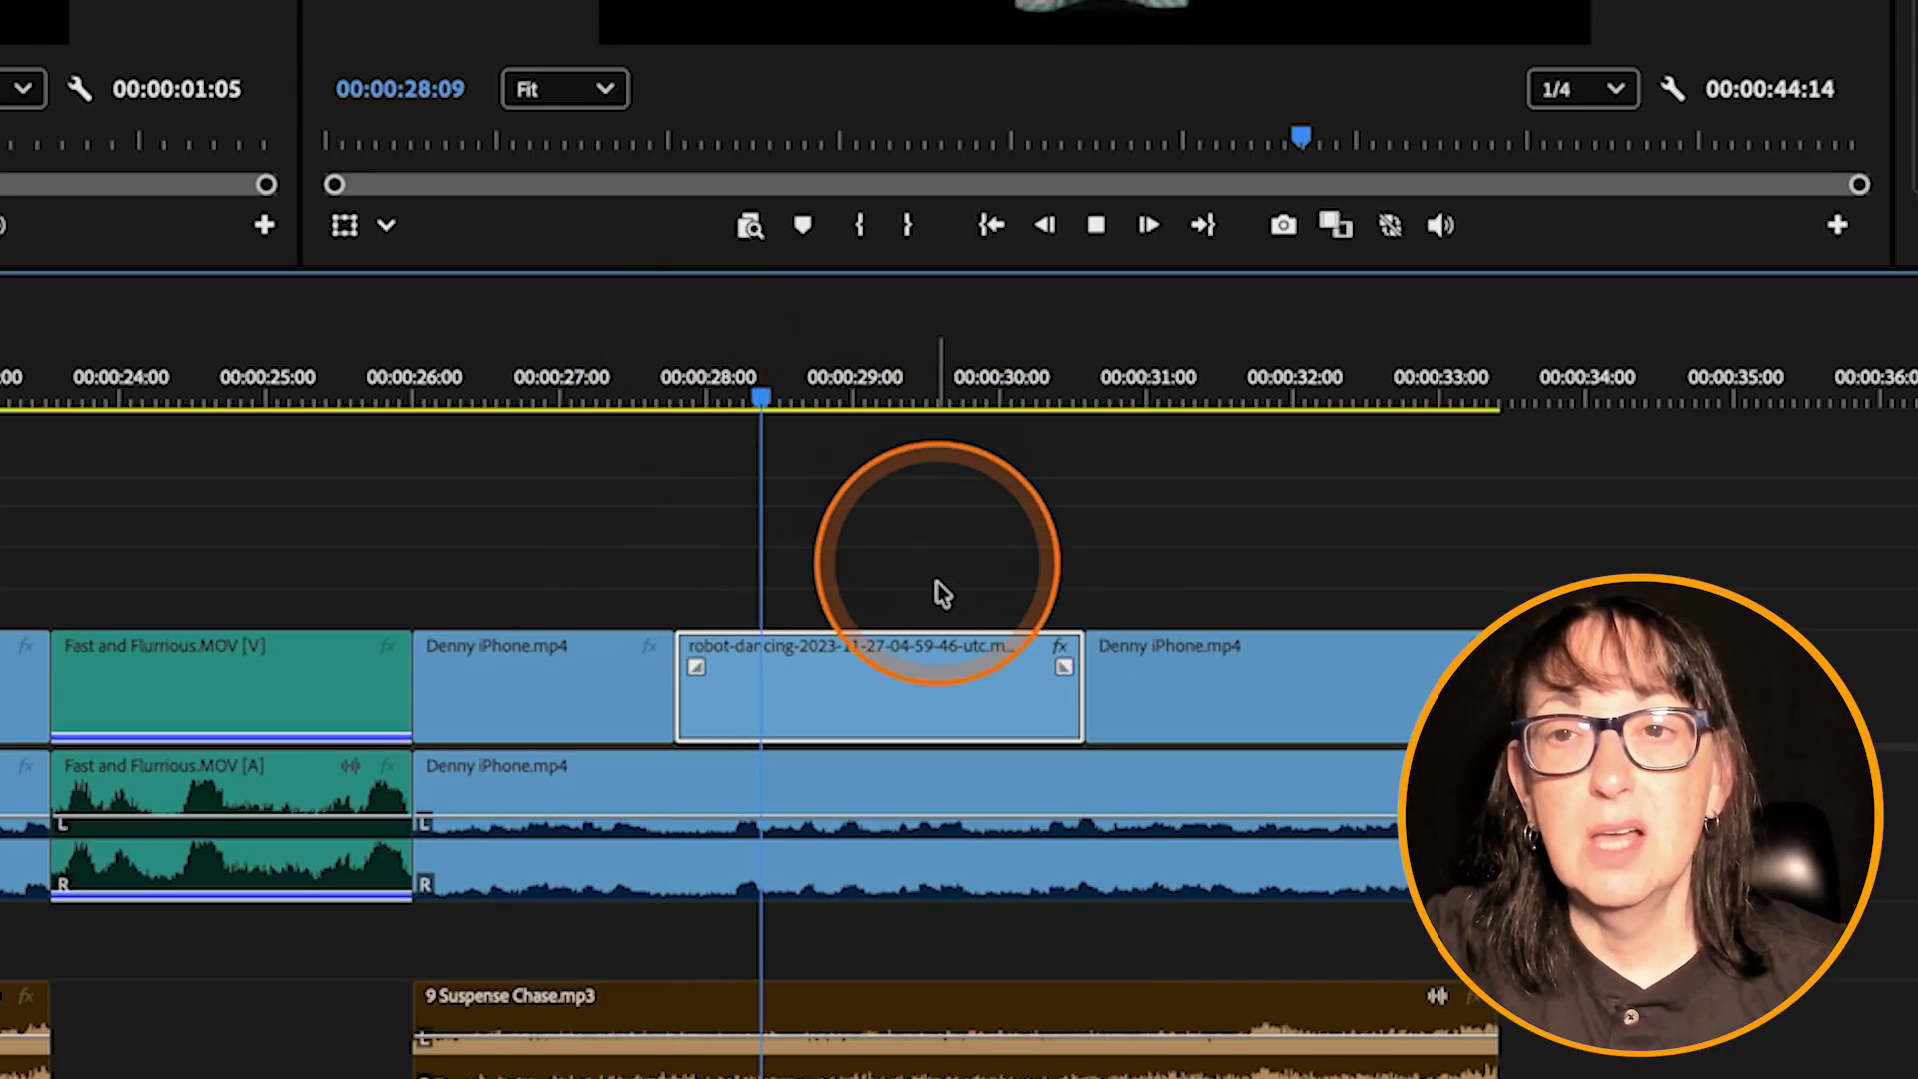
key(space)
- Change the fitted robot clip's time interpolation from its speed/duration settings to Optical flow
key(ctrl+r)
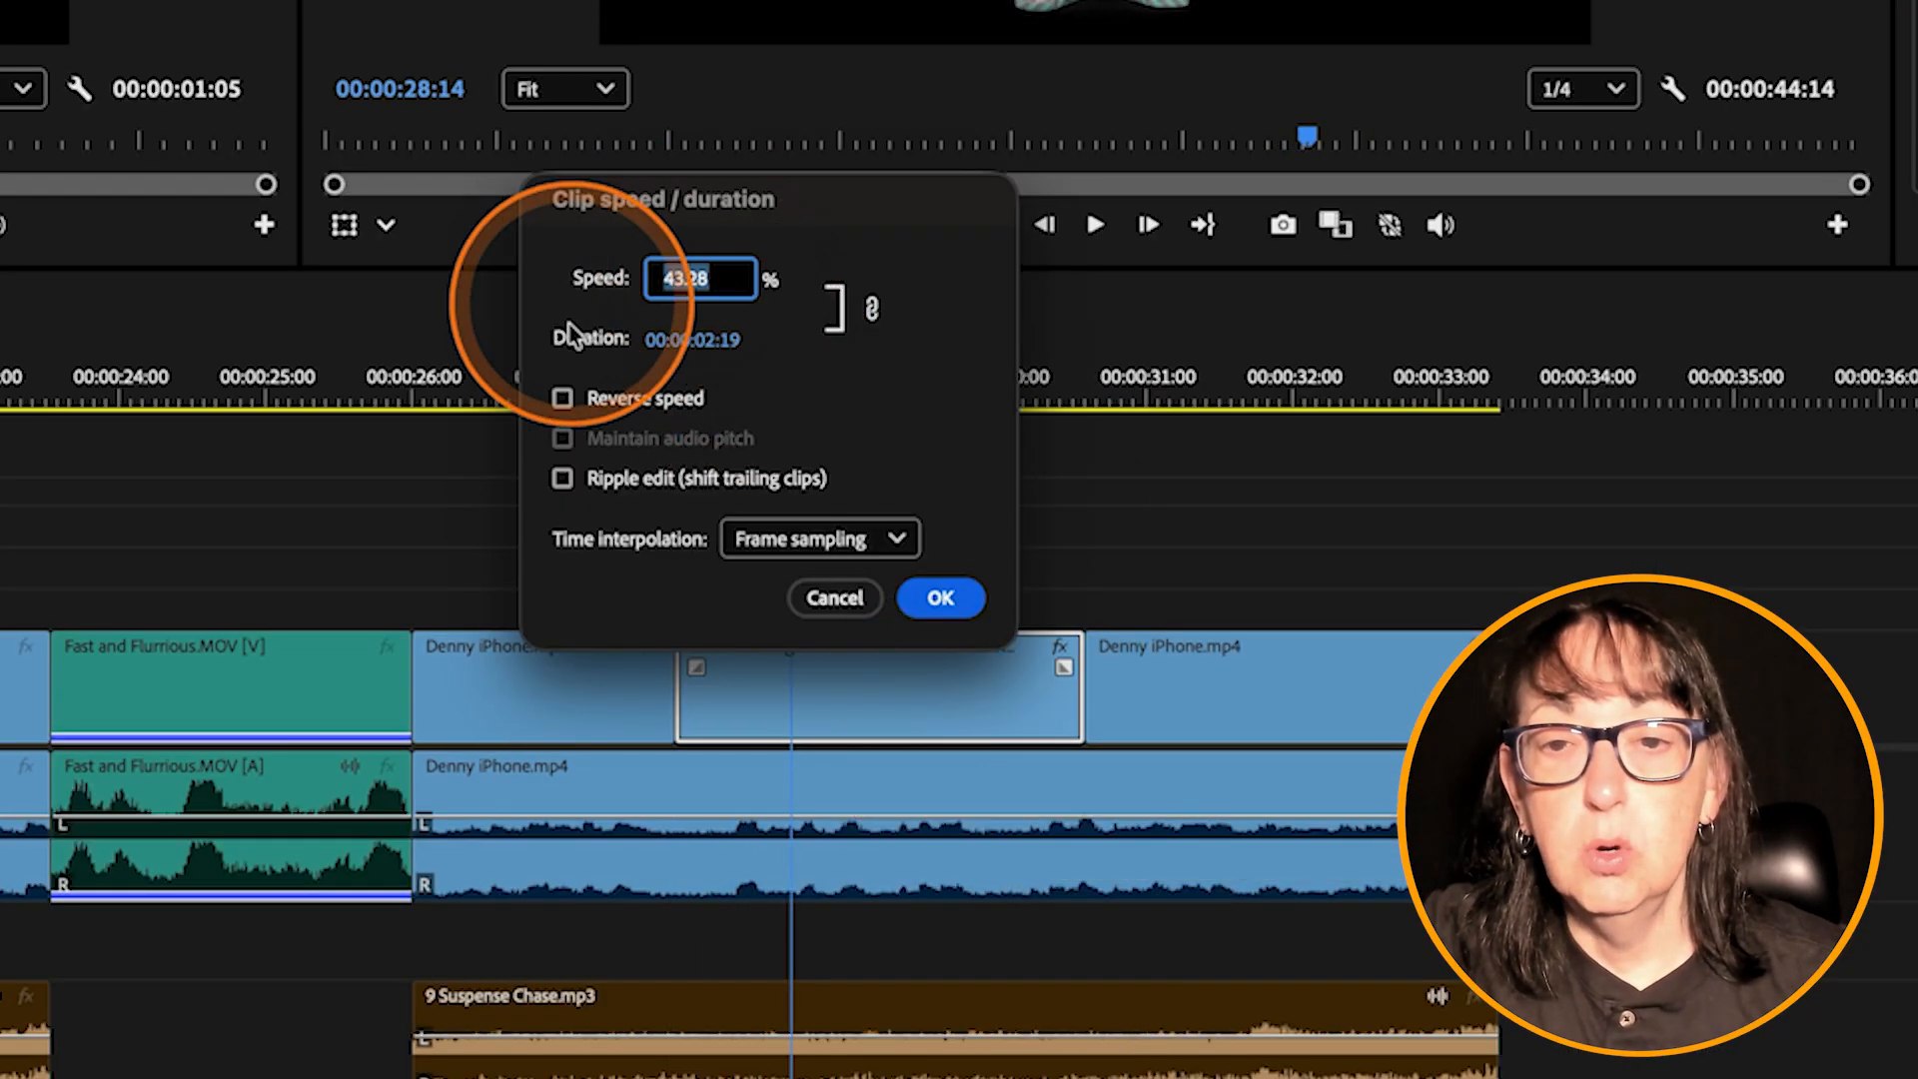
click(795, 548)
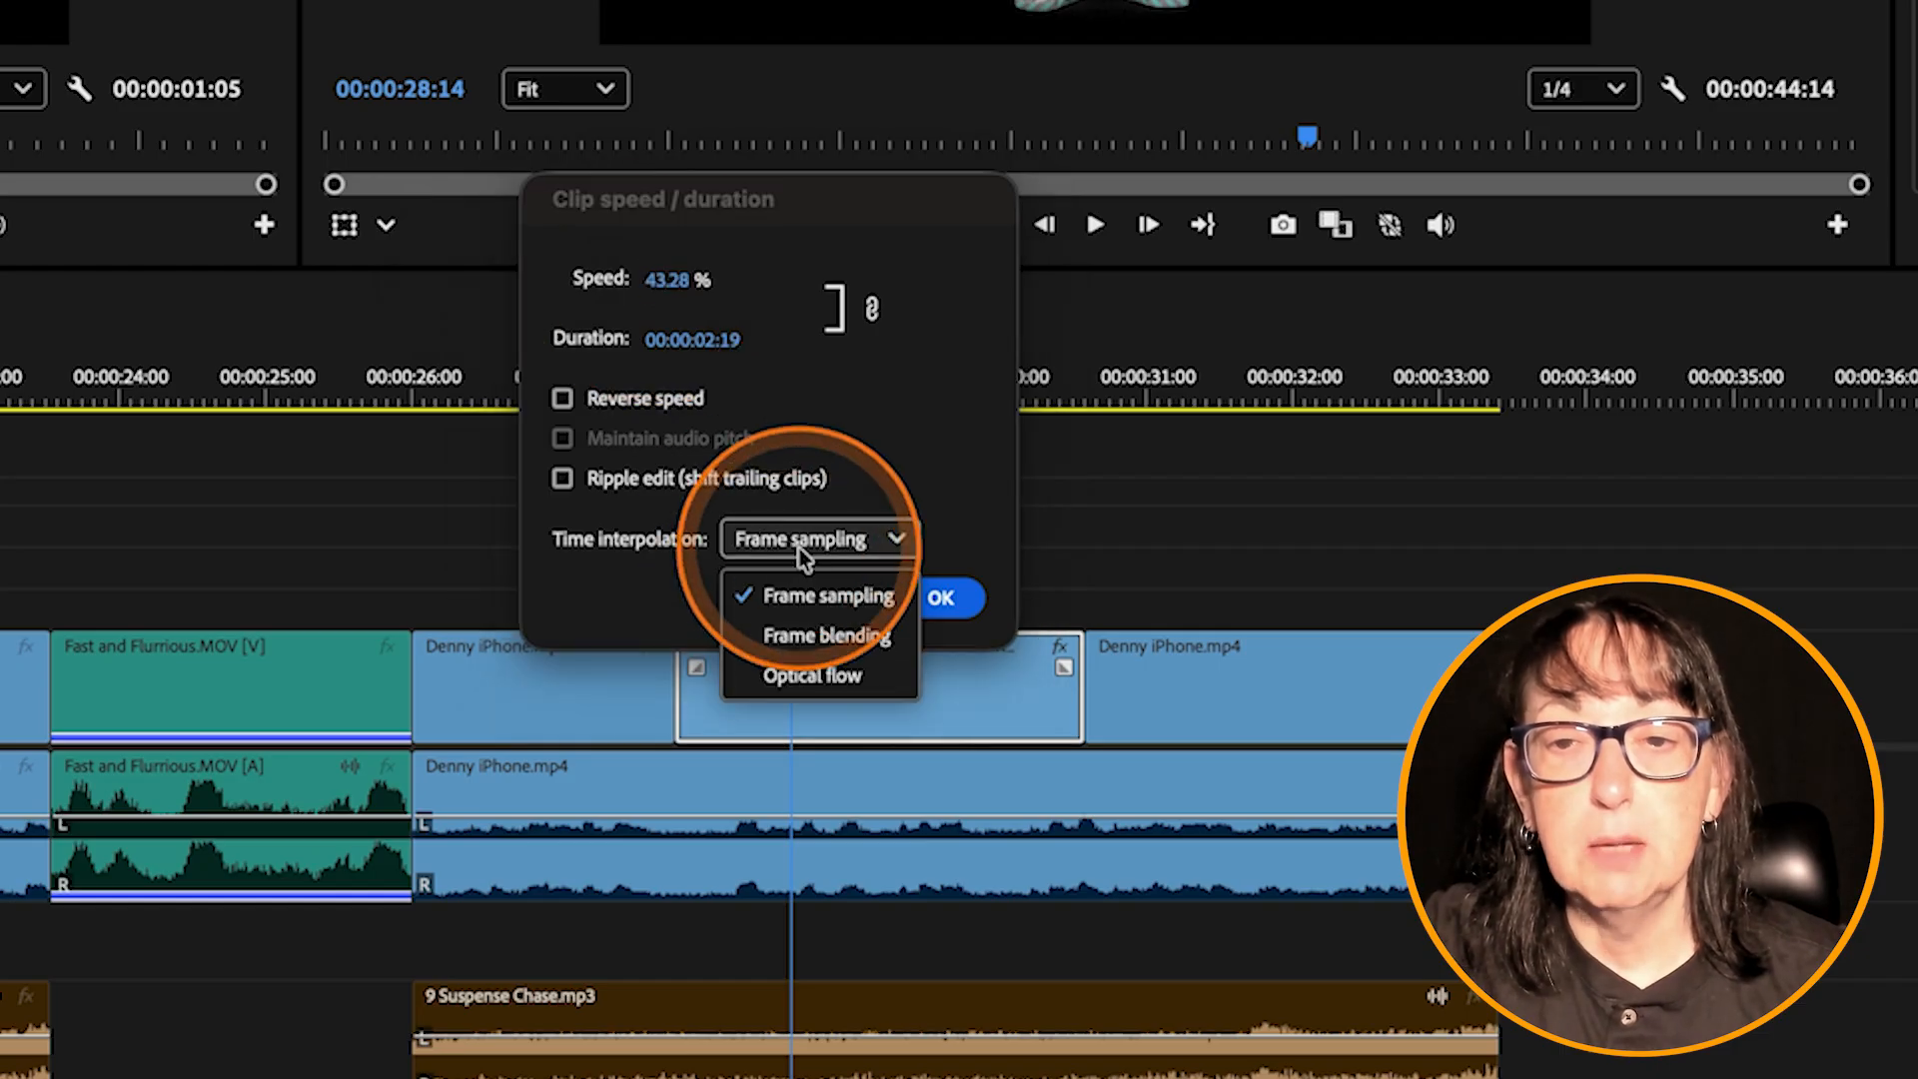
click(813, 675)
click(941, 599)
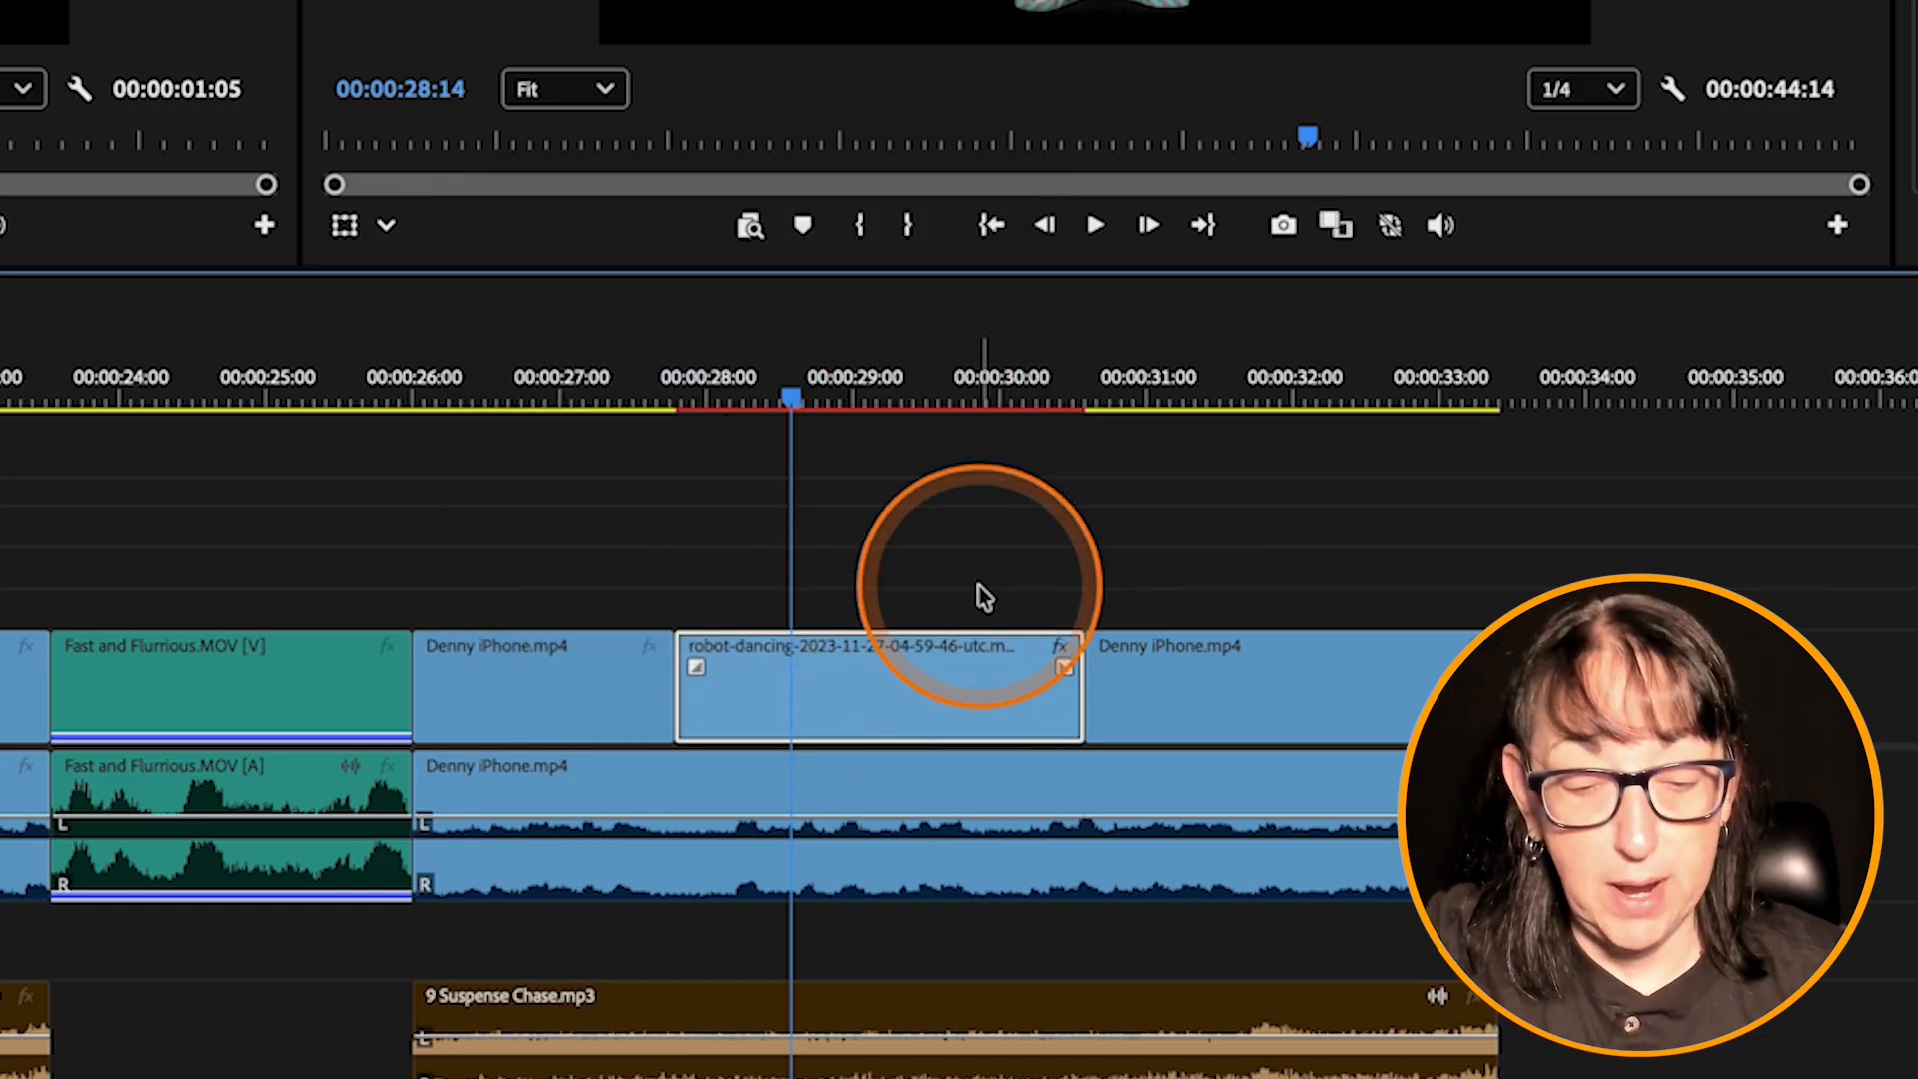
- Render the selected robot clip and play it back from its start at 00:00:27:19
key(f)
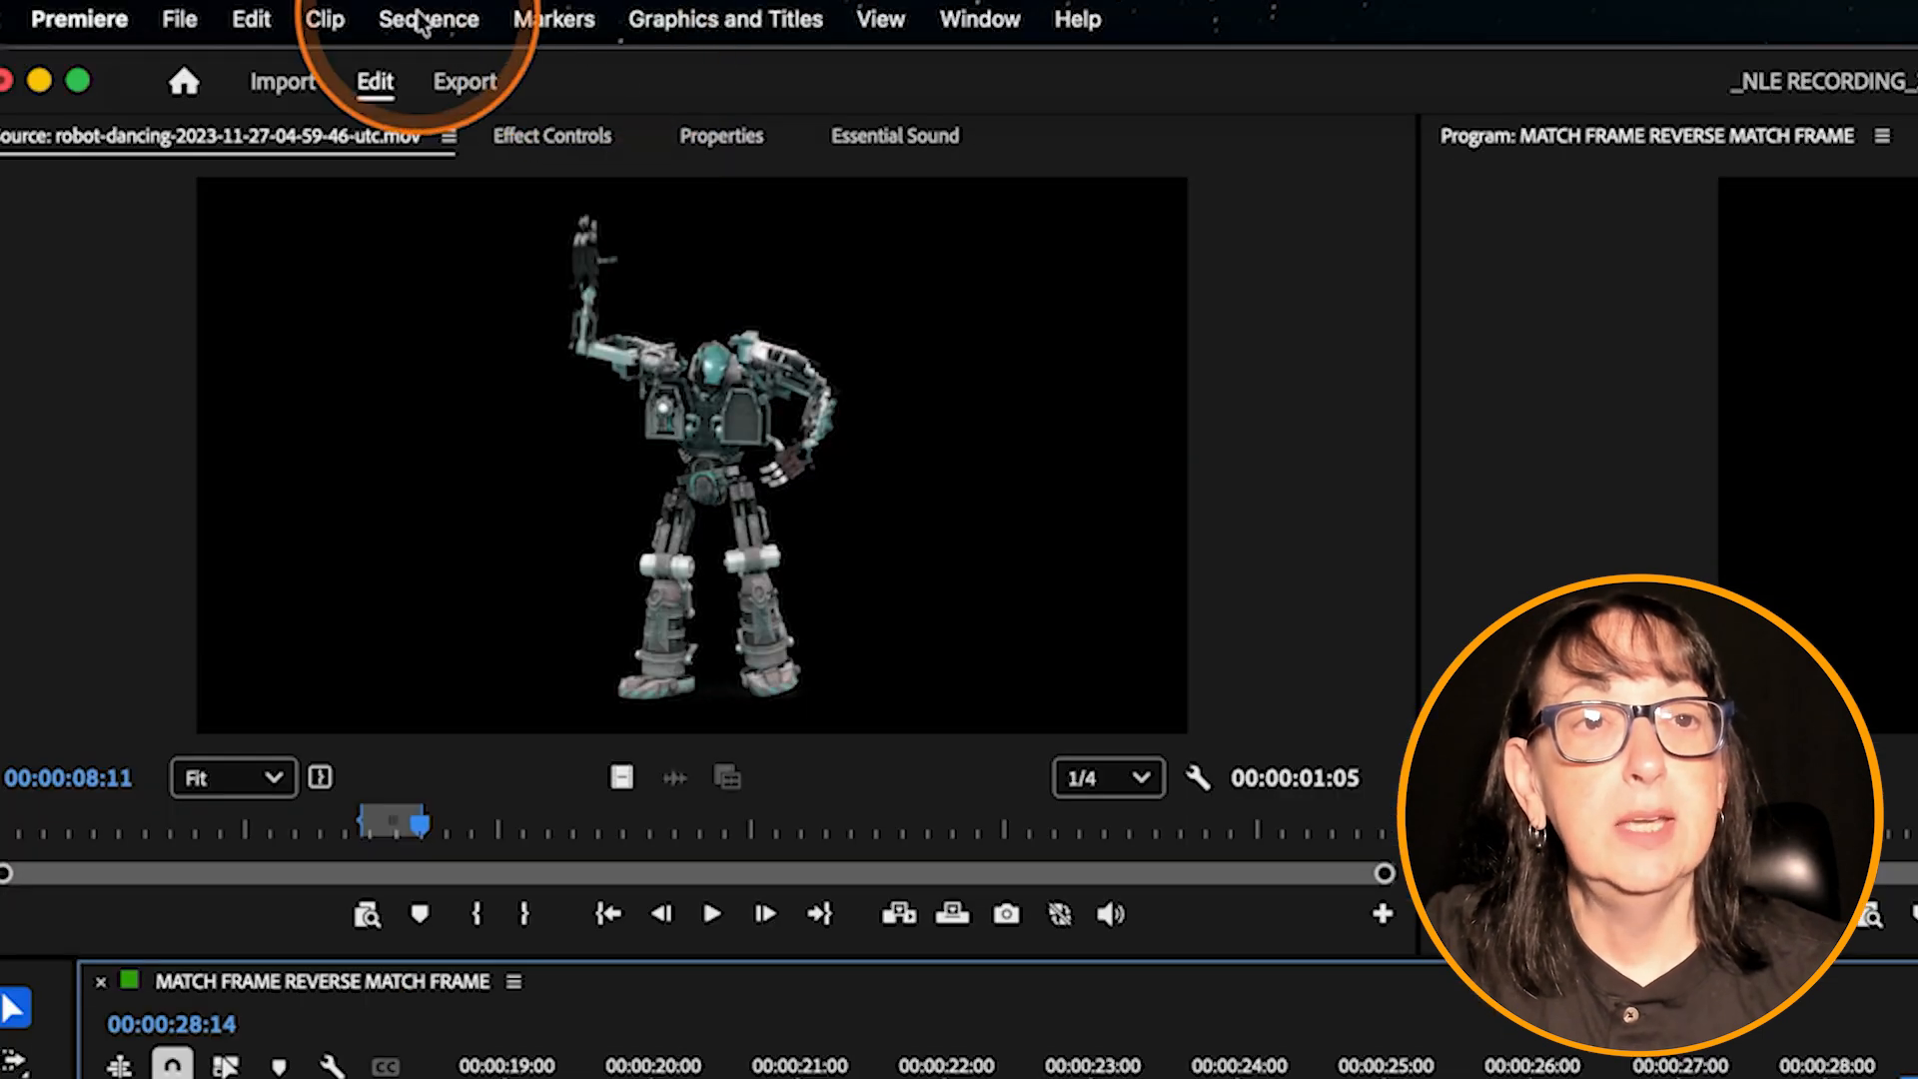
click(424, 20)
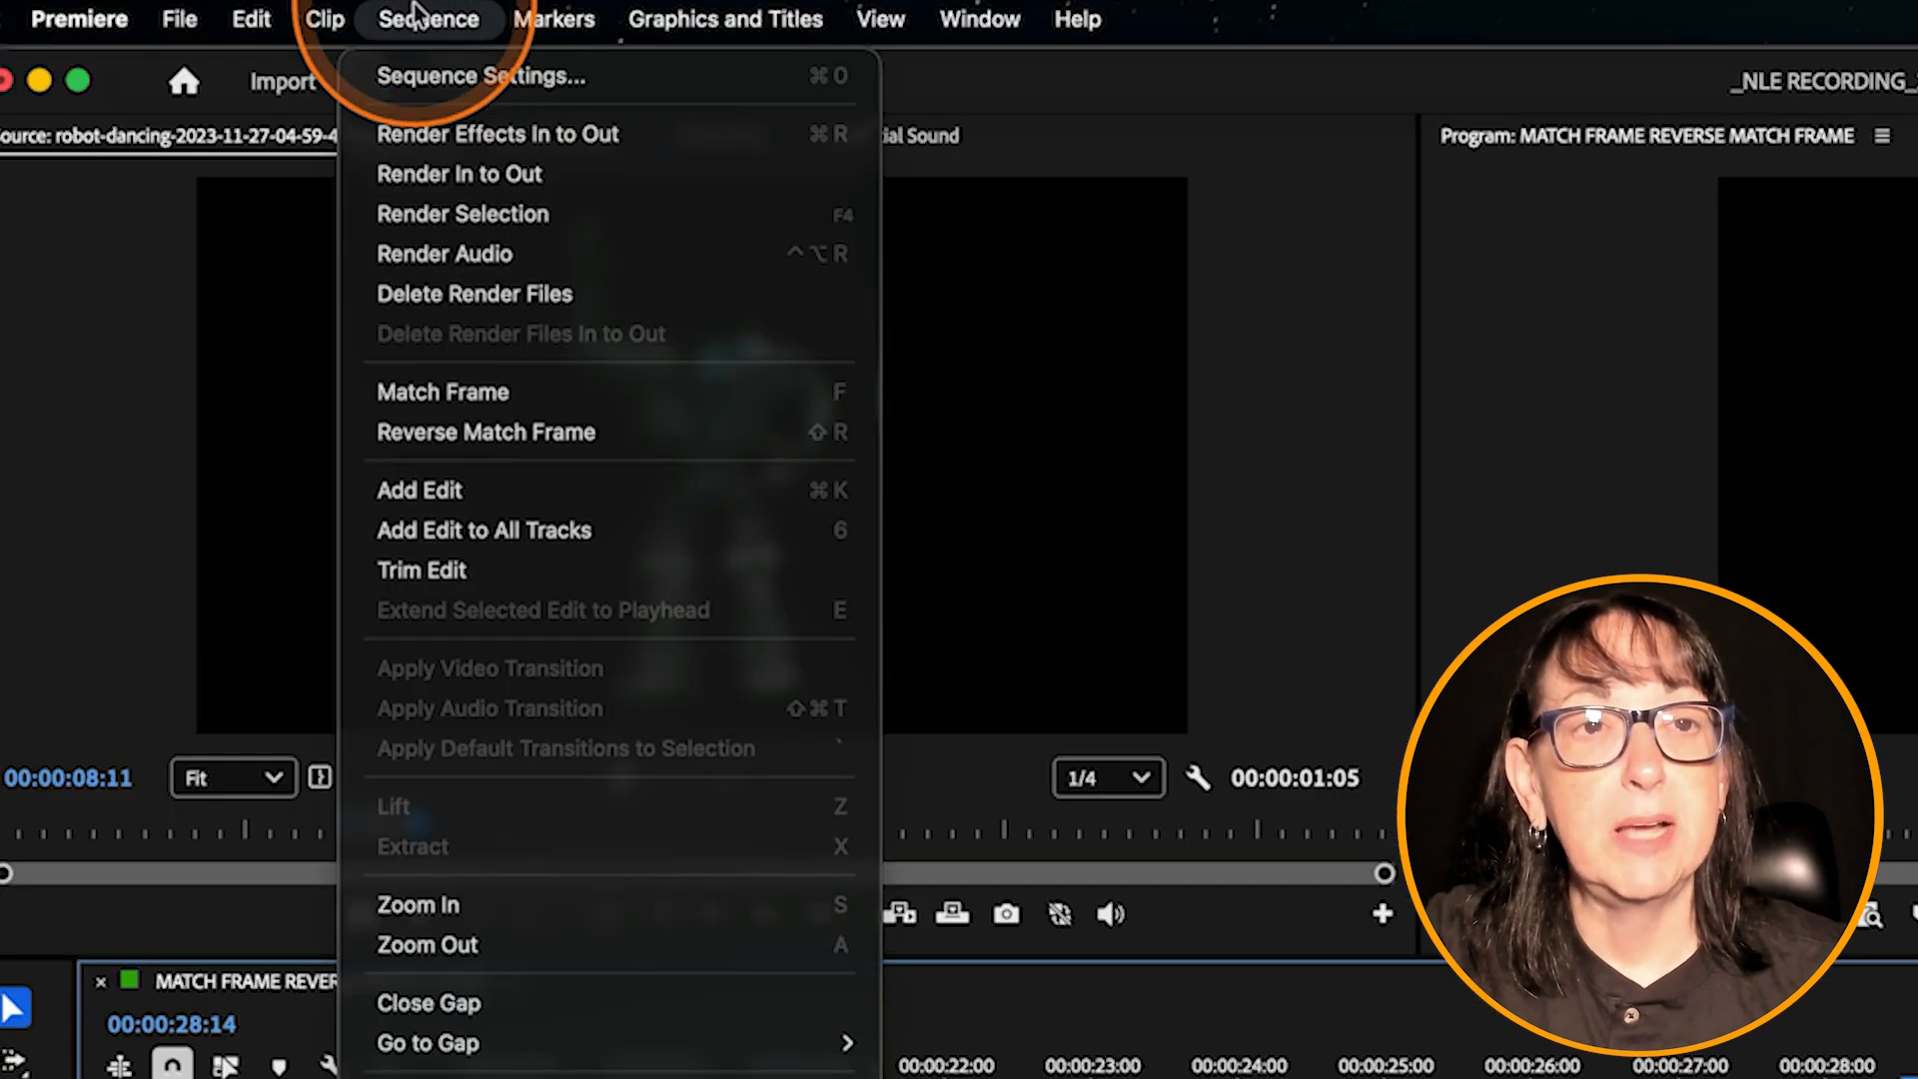
click(490, 216)
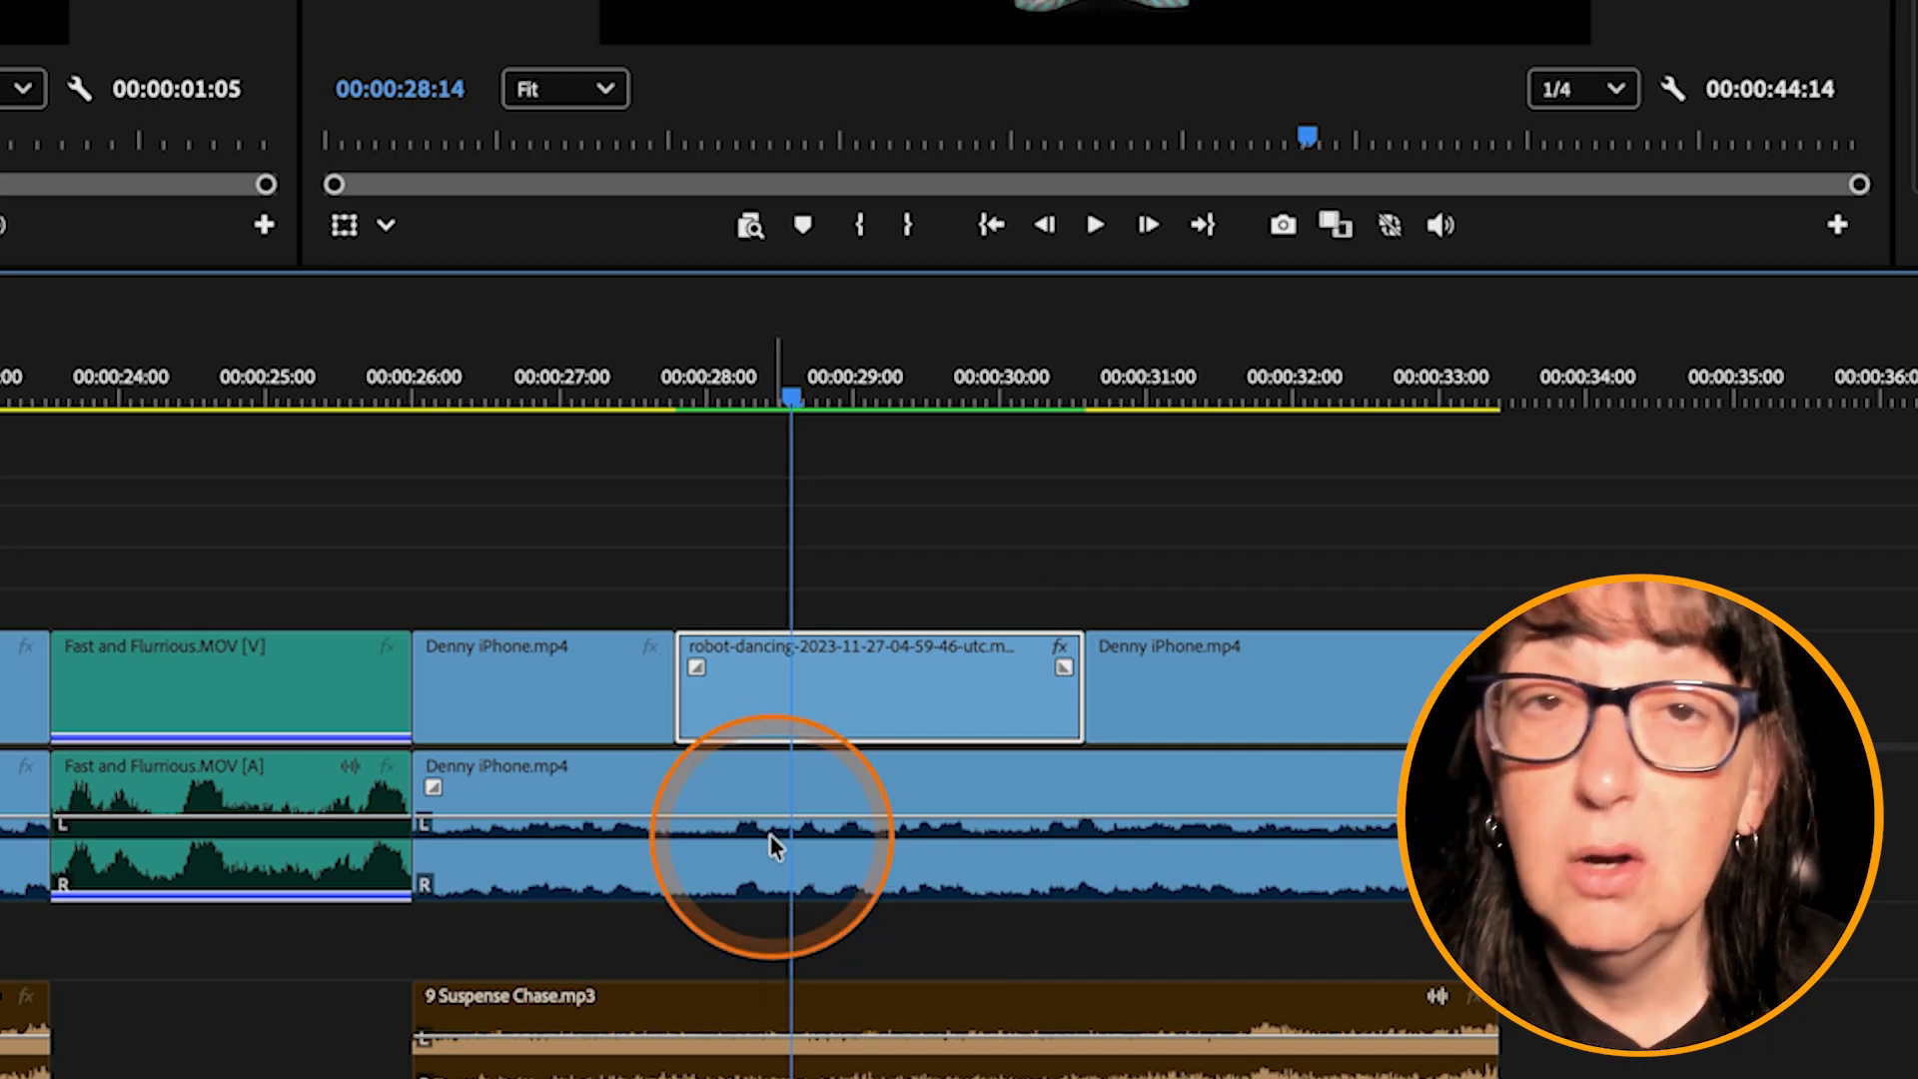
click(669, 395)
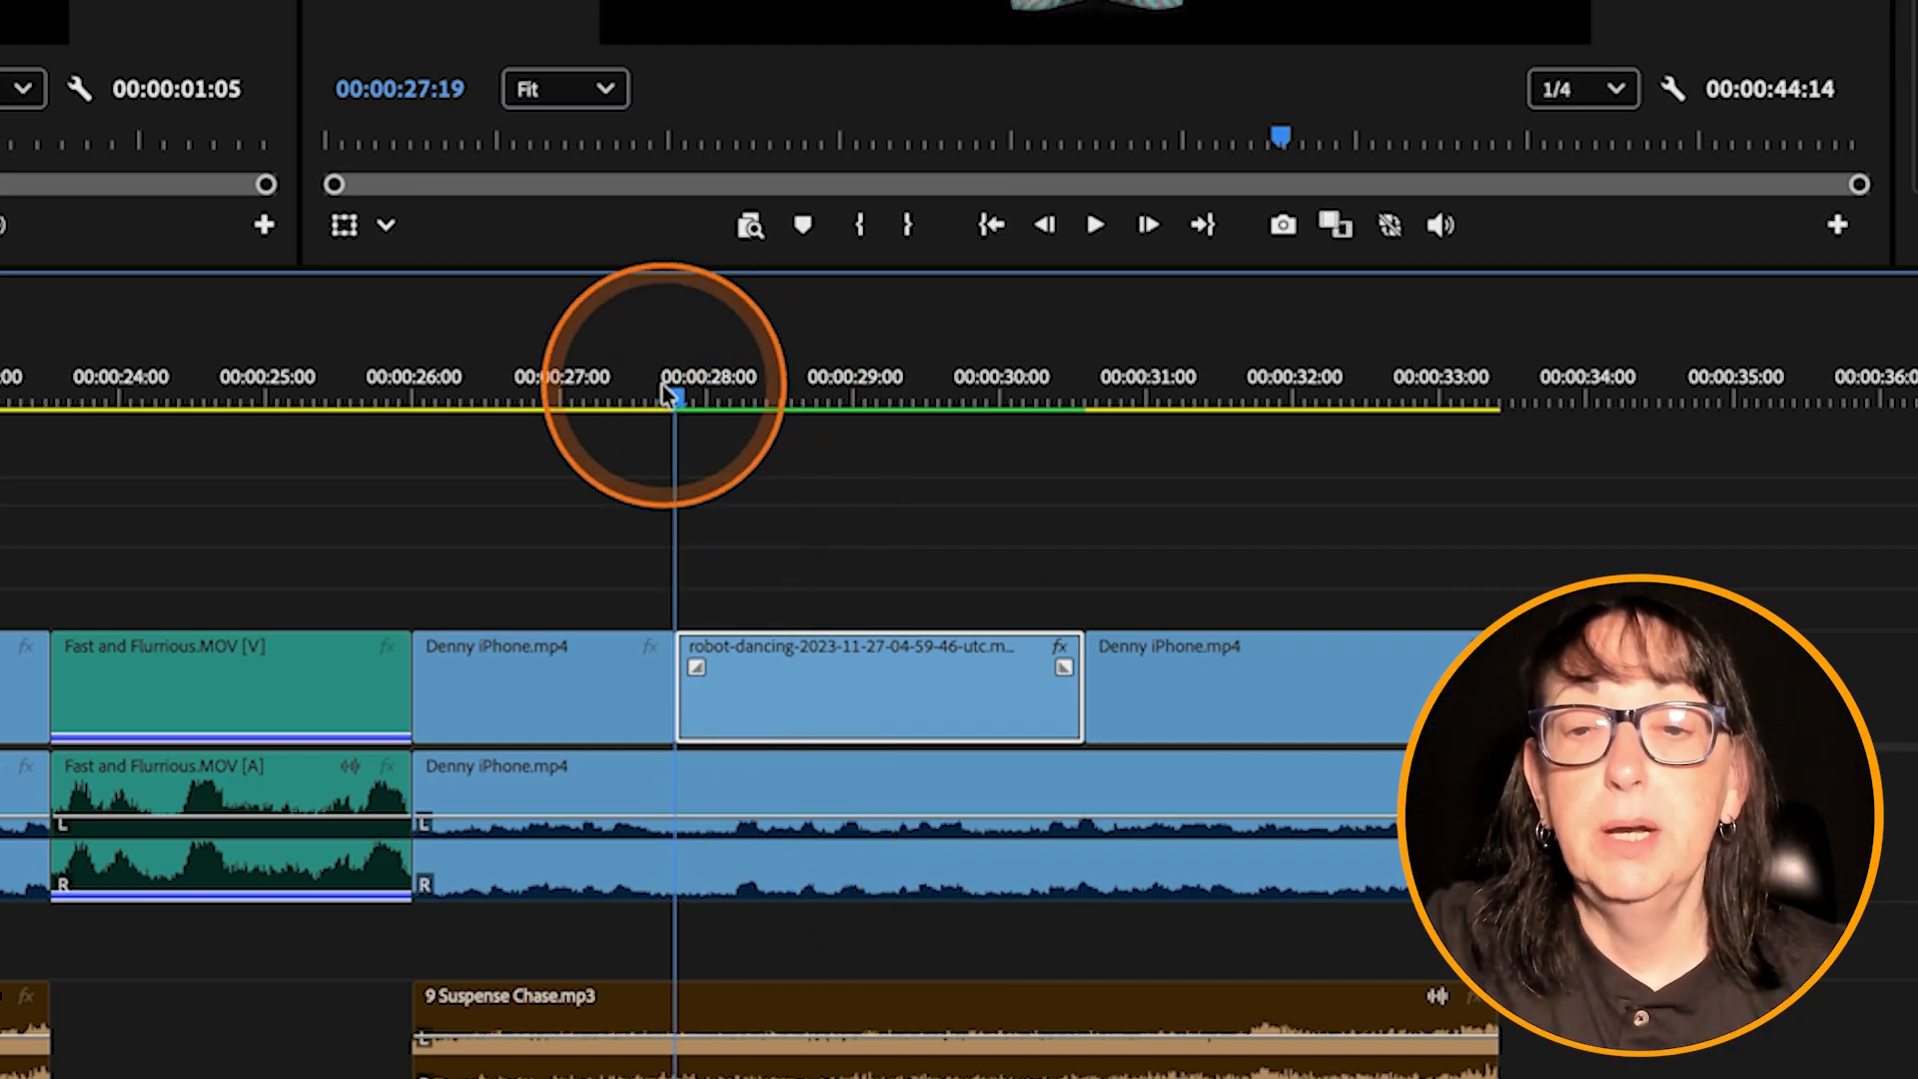
click(1095, 224)
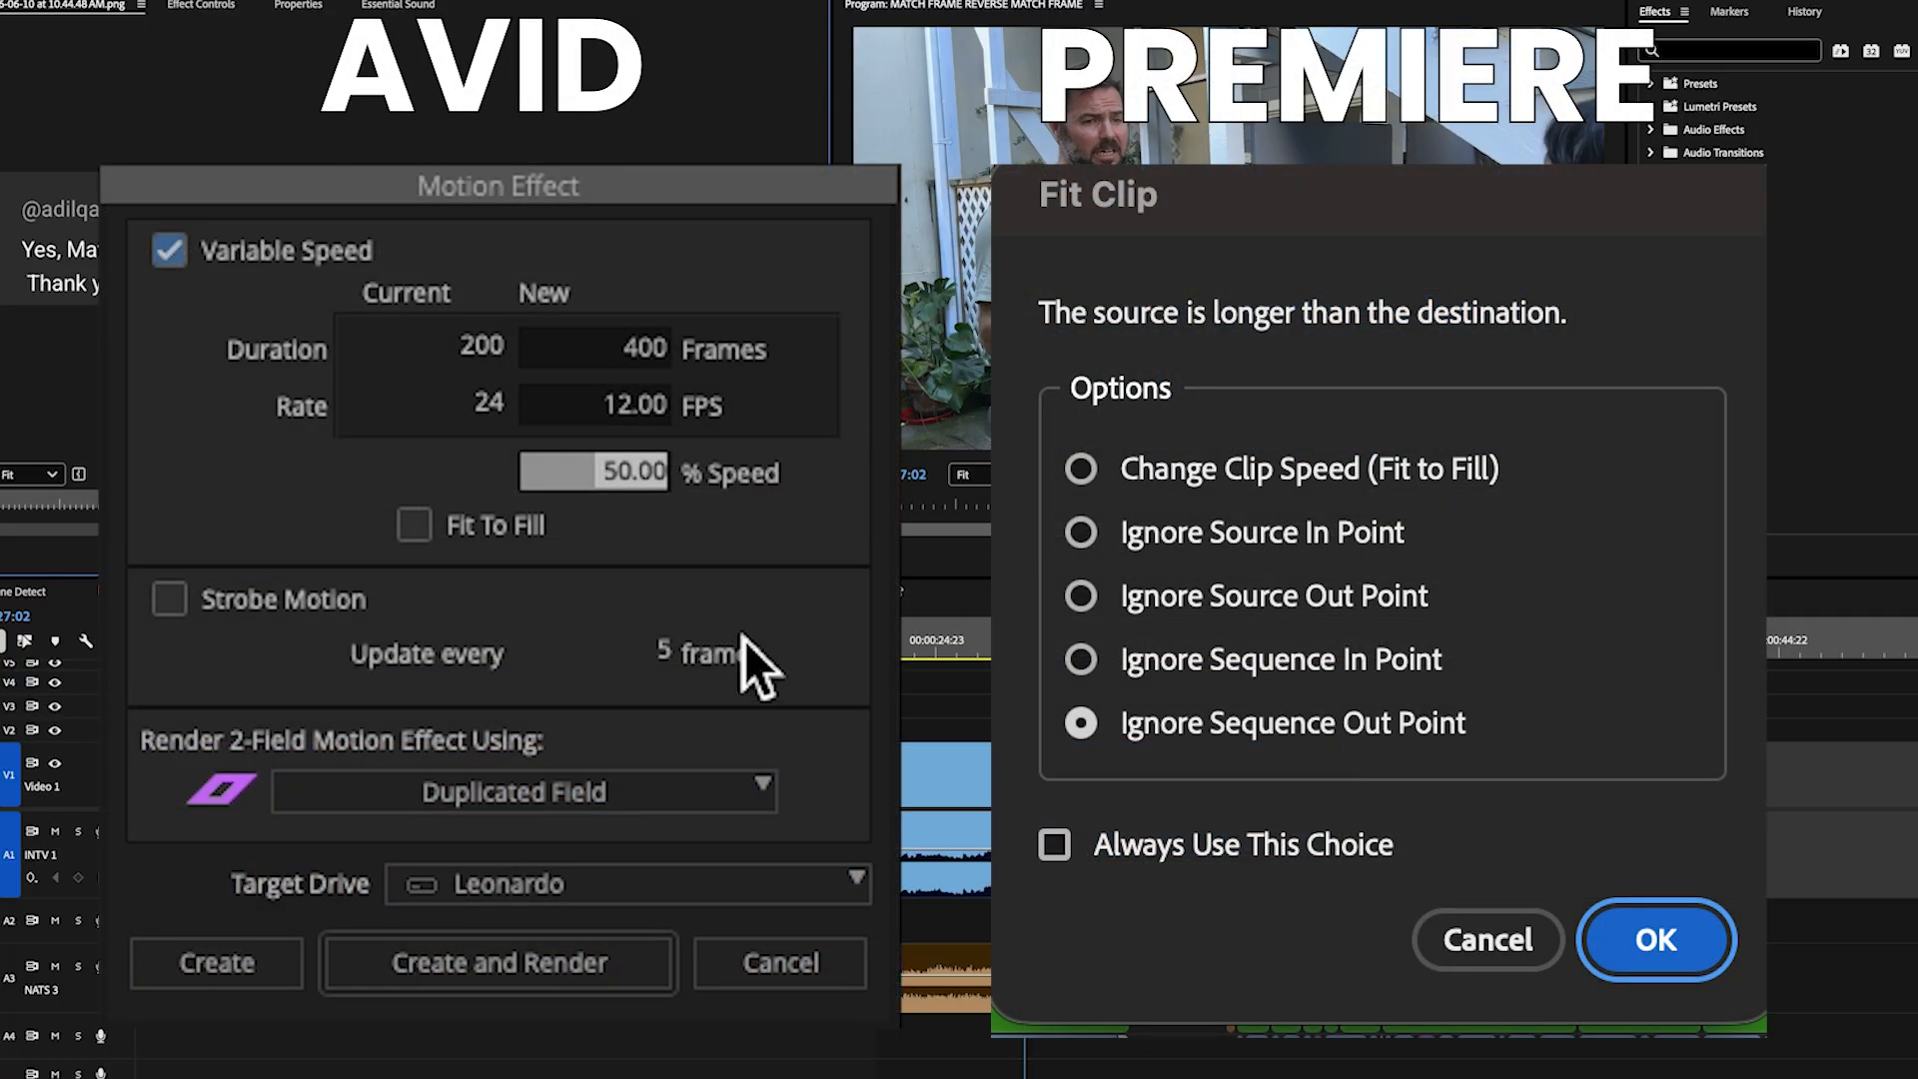
click(413, 530)
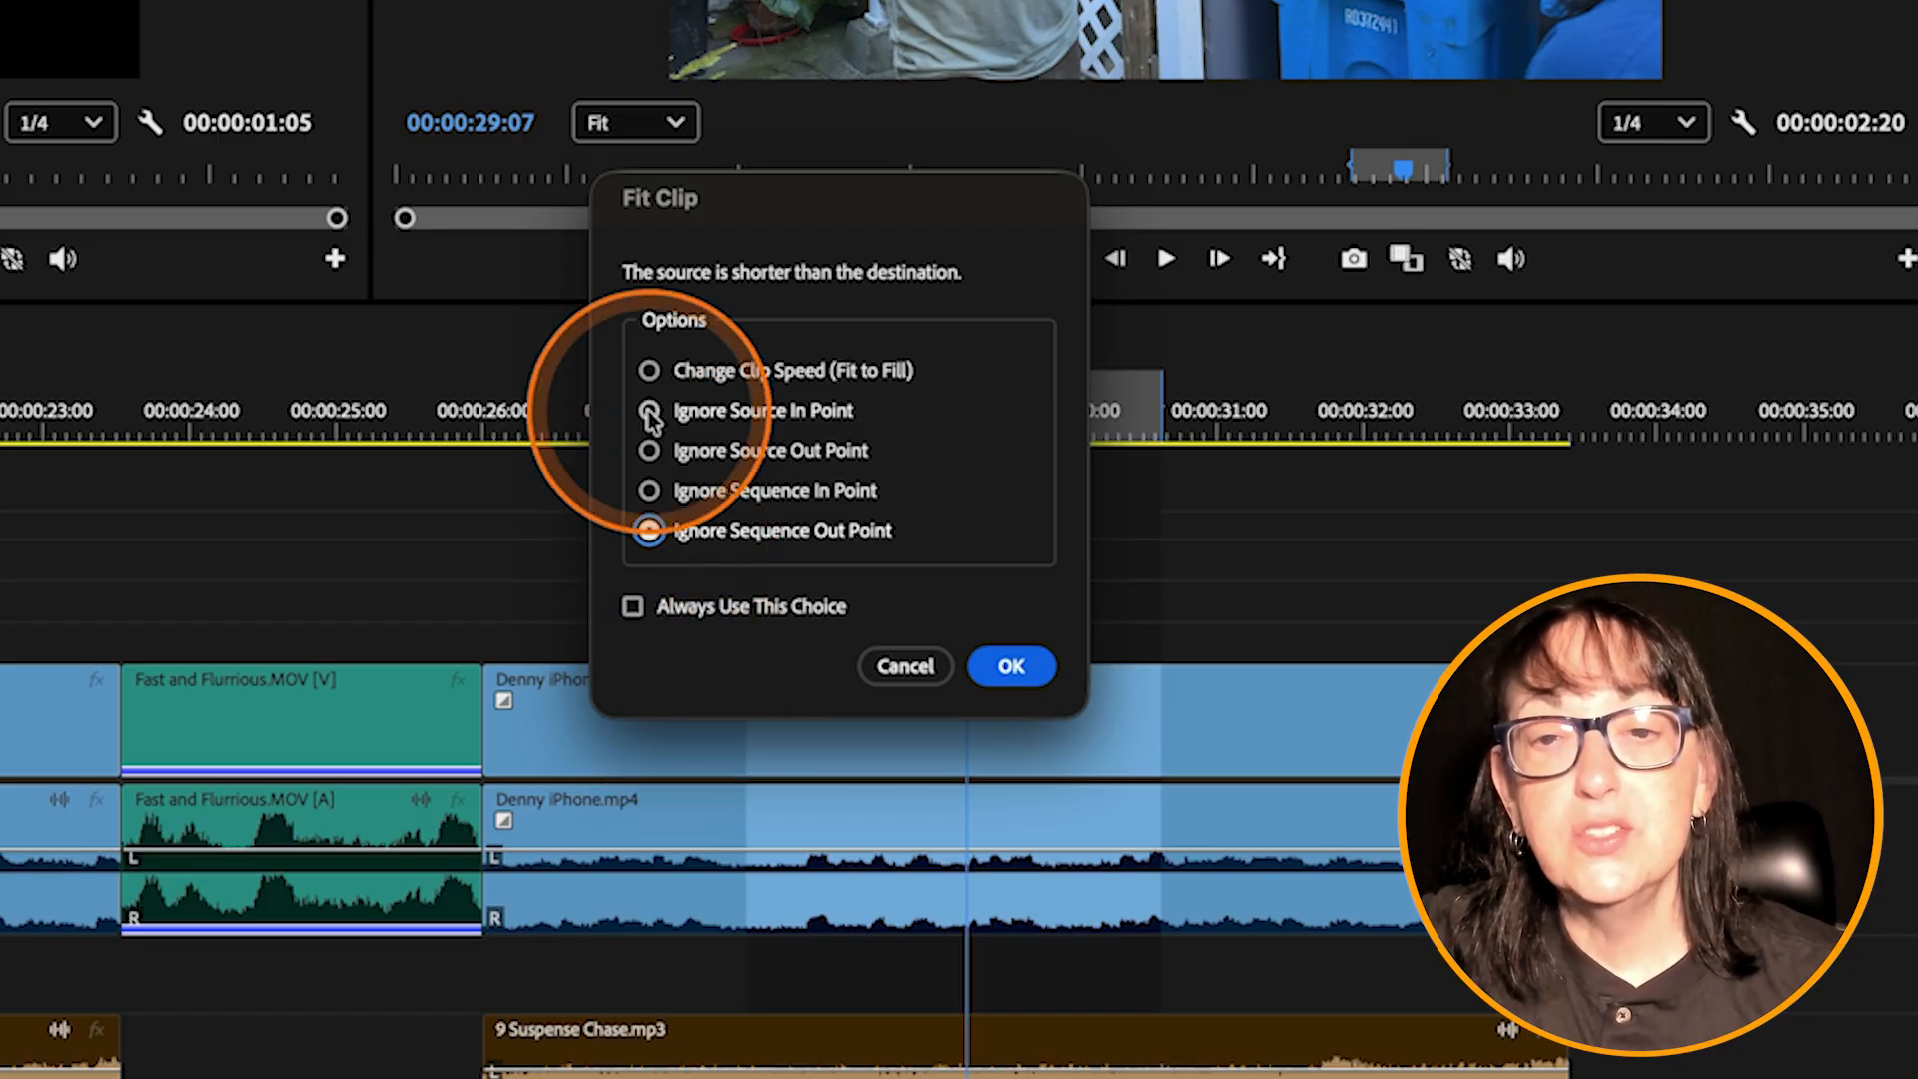
- Try fitting the robot clip into the marked range with Ignore Source Out Point, without making the choice permanent, and undo the edit
click(650, 451)
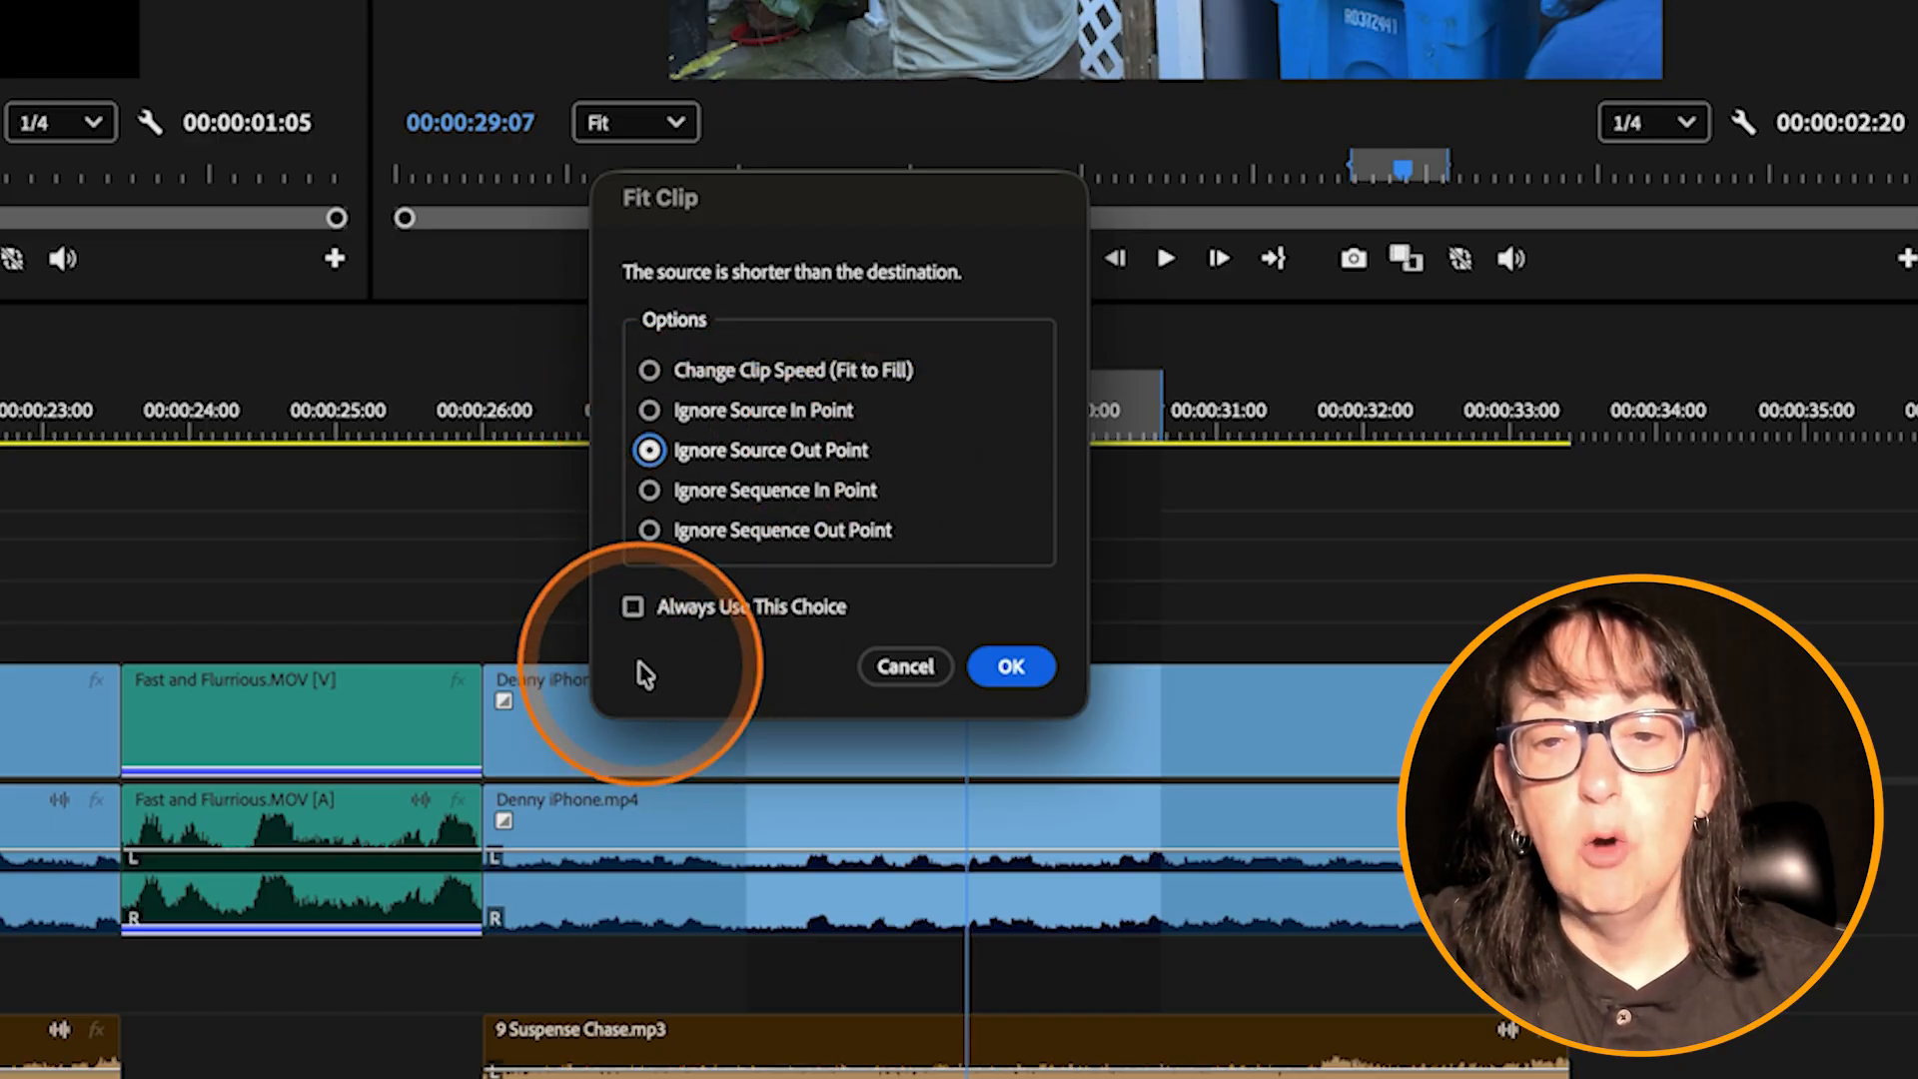
click(632, 609)
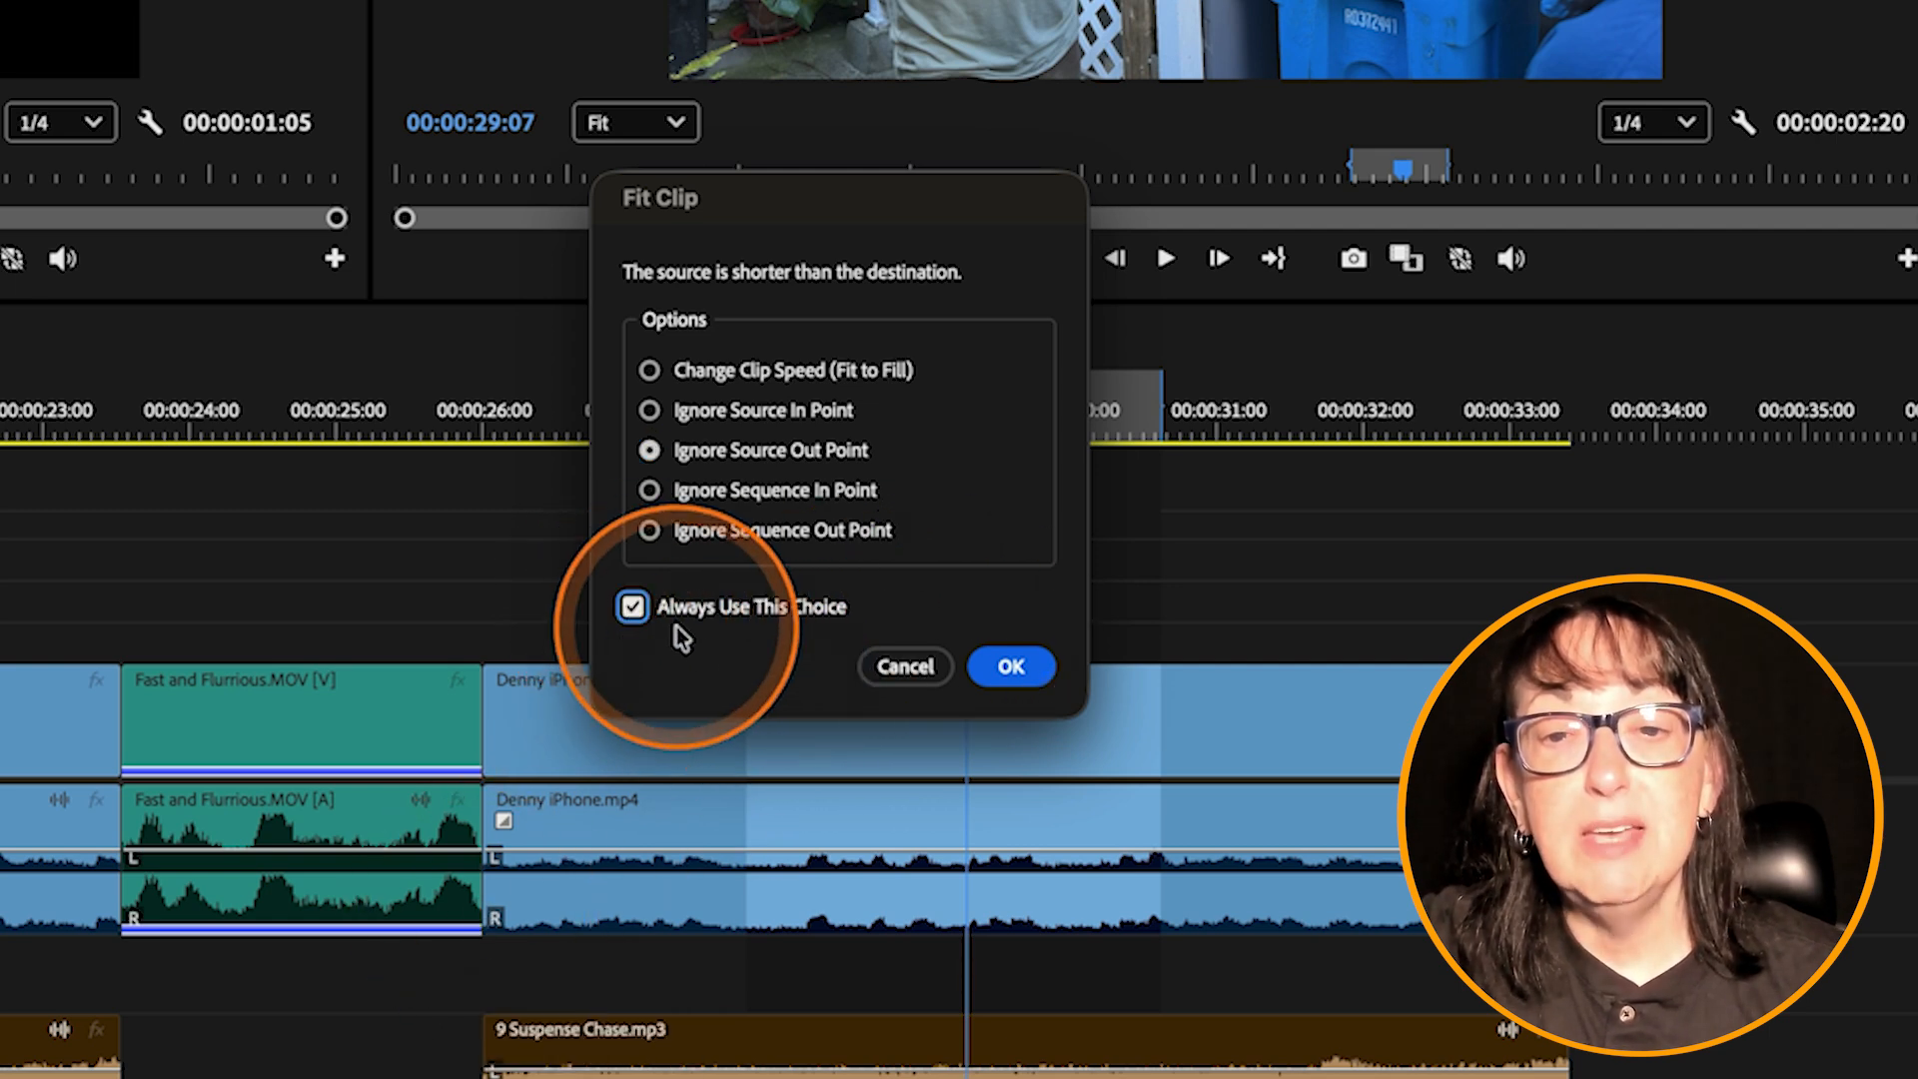
click(633, 606)
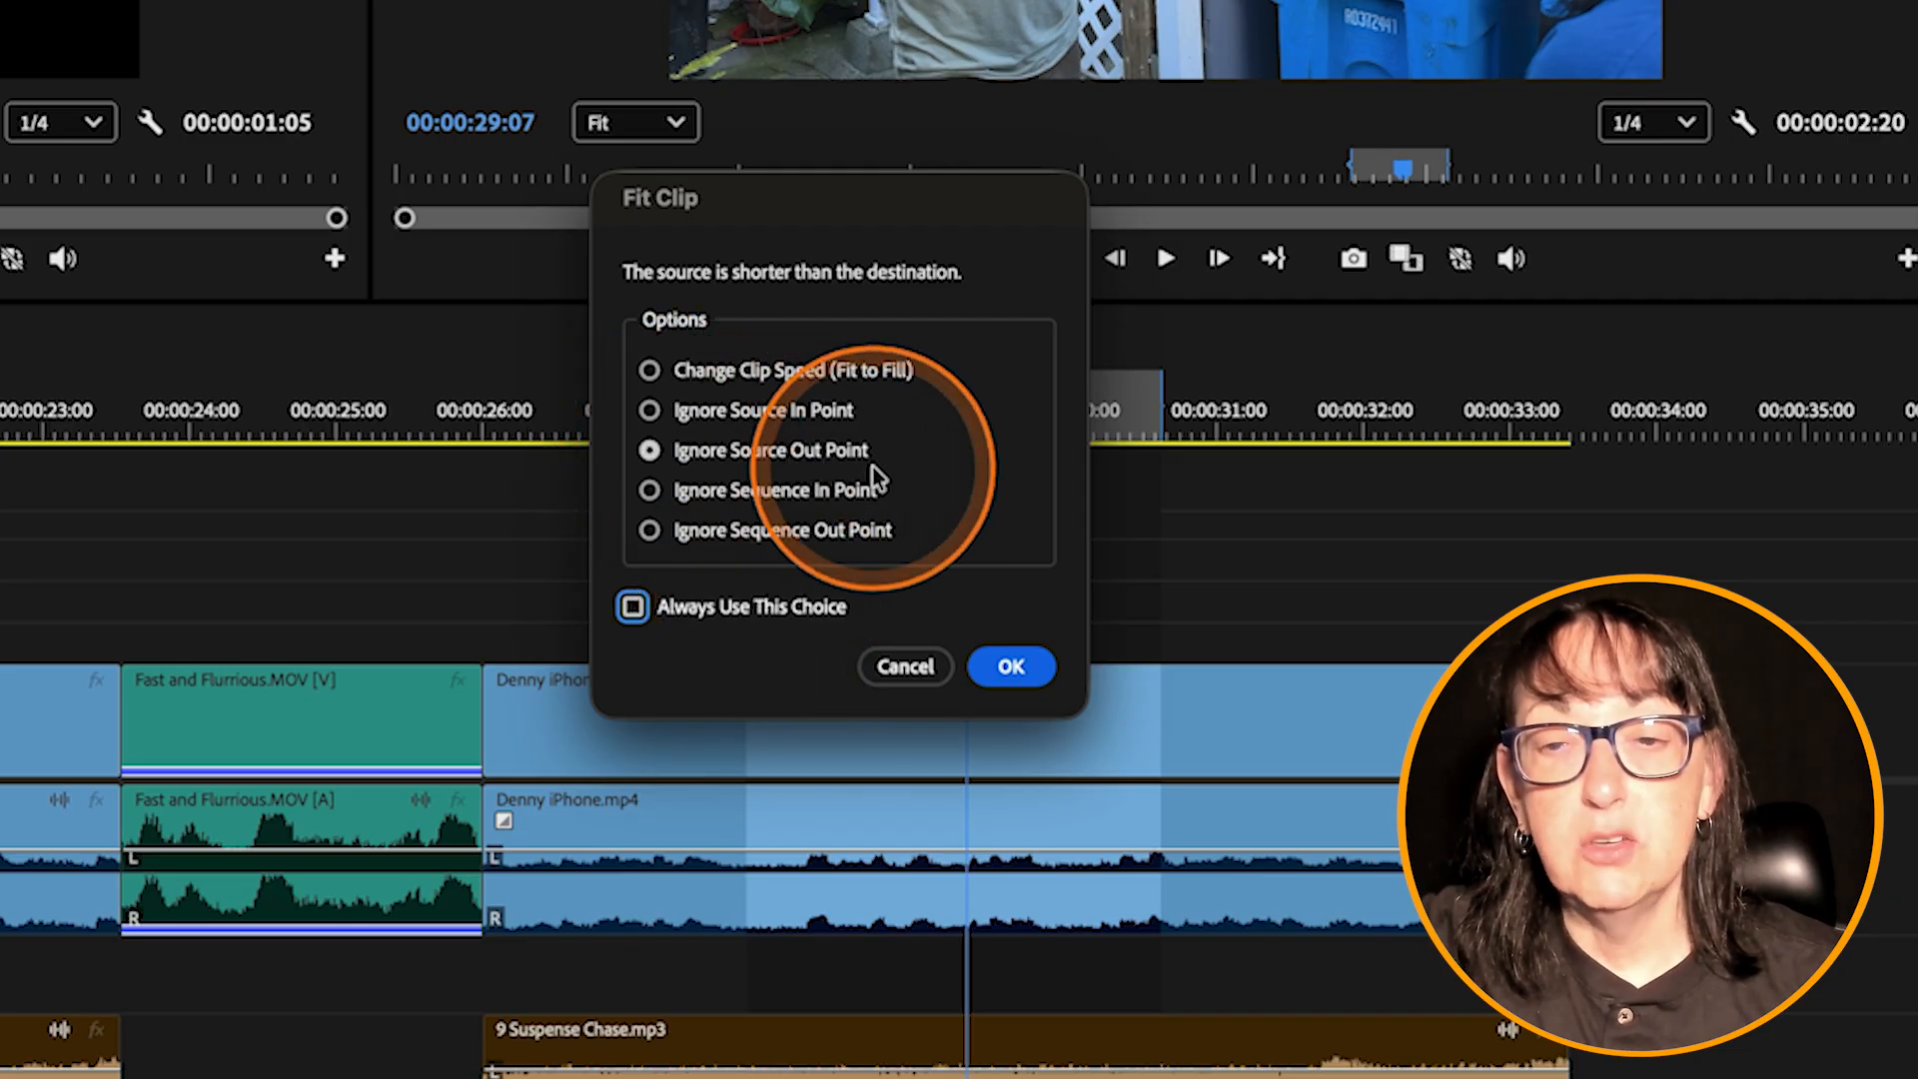
click(1010, 664)
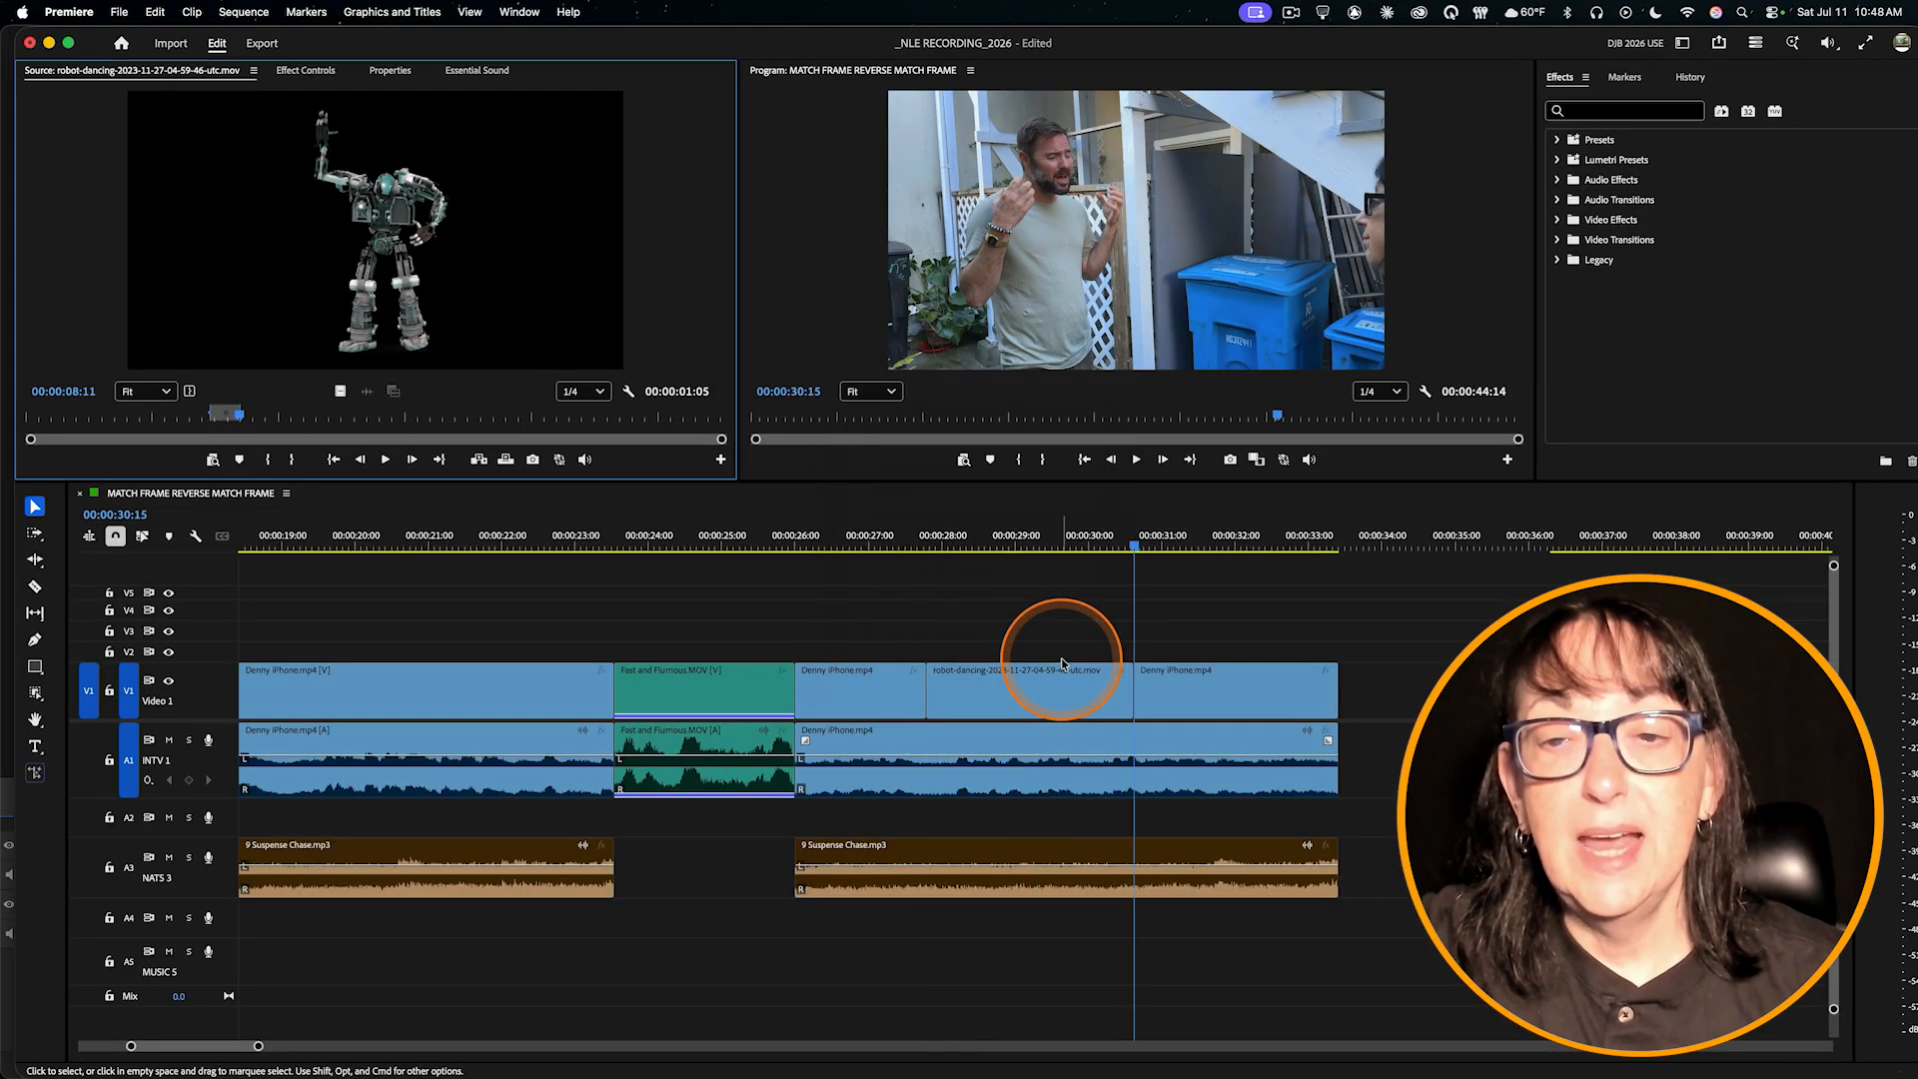
key(super+z)
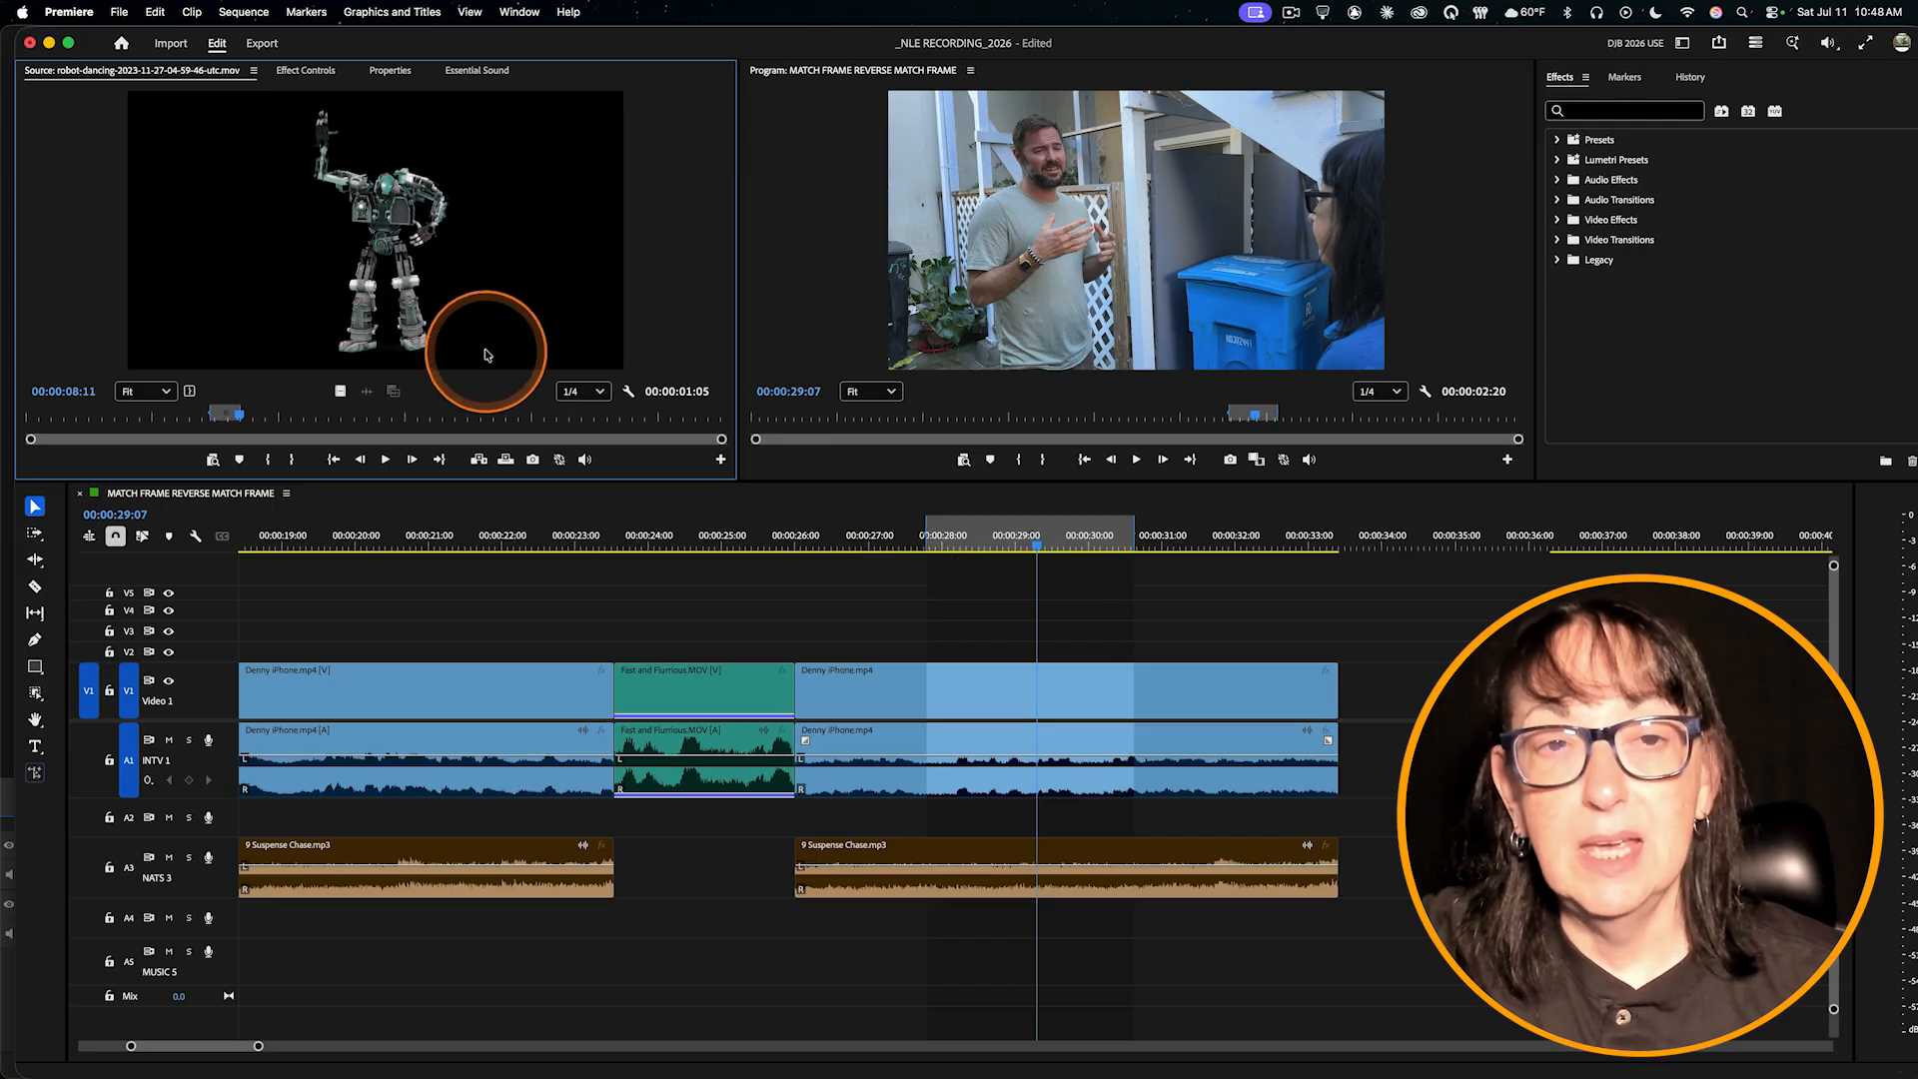
- Overwrite the marked range with the robot clip using Ignore Source Out Point and enable Always Use This Choice
click(1015, 523)
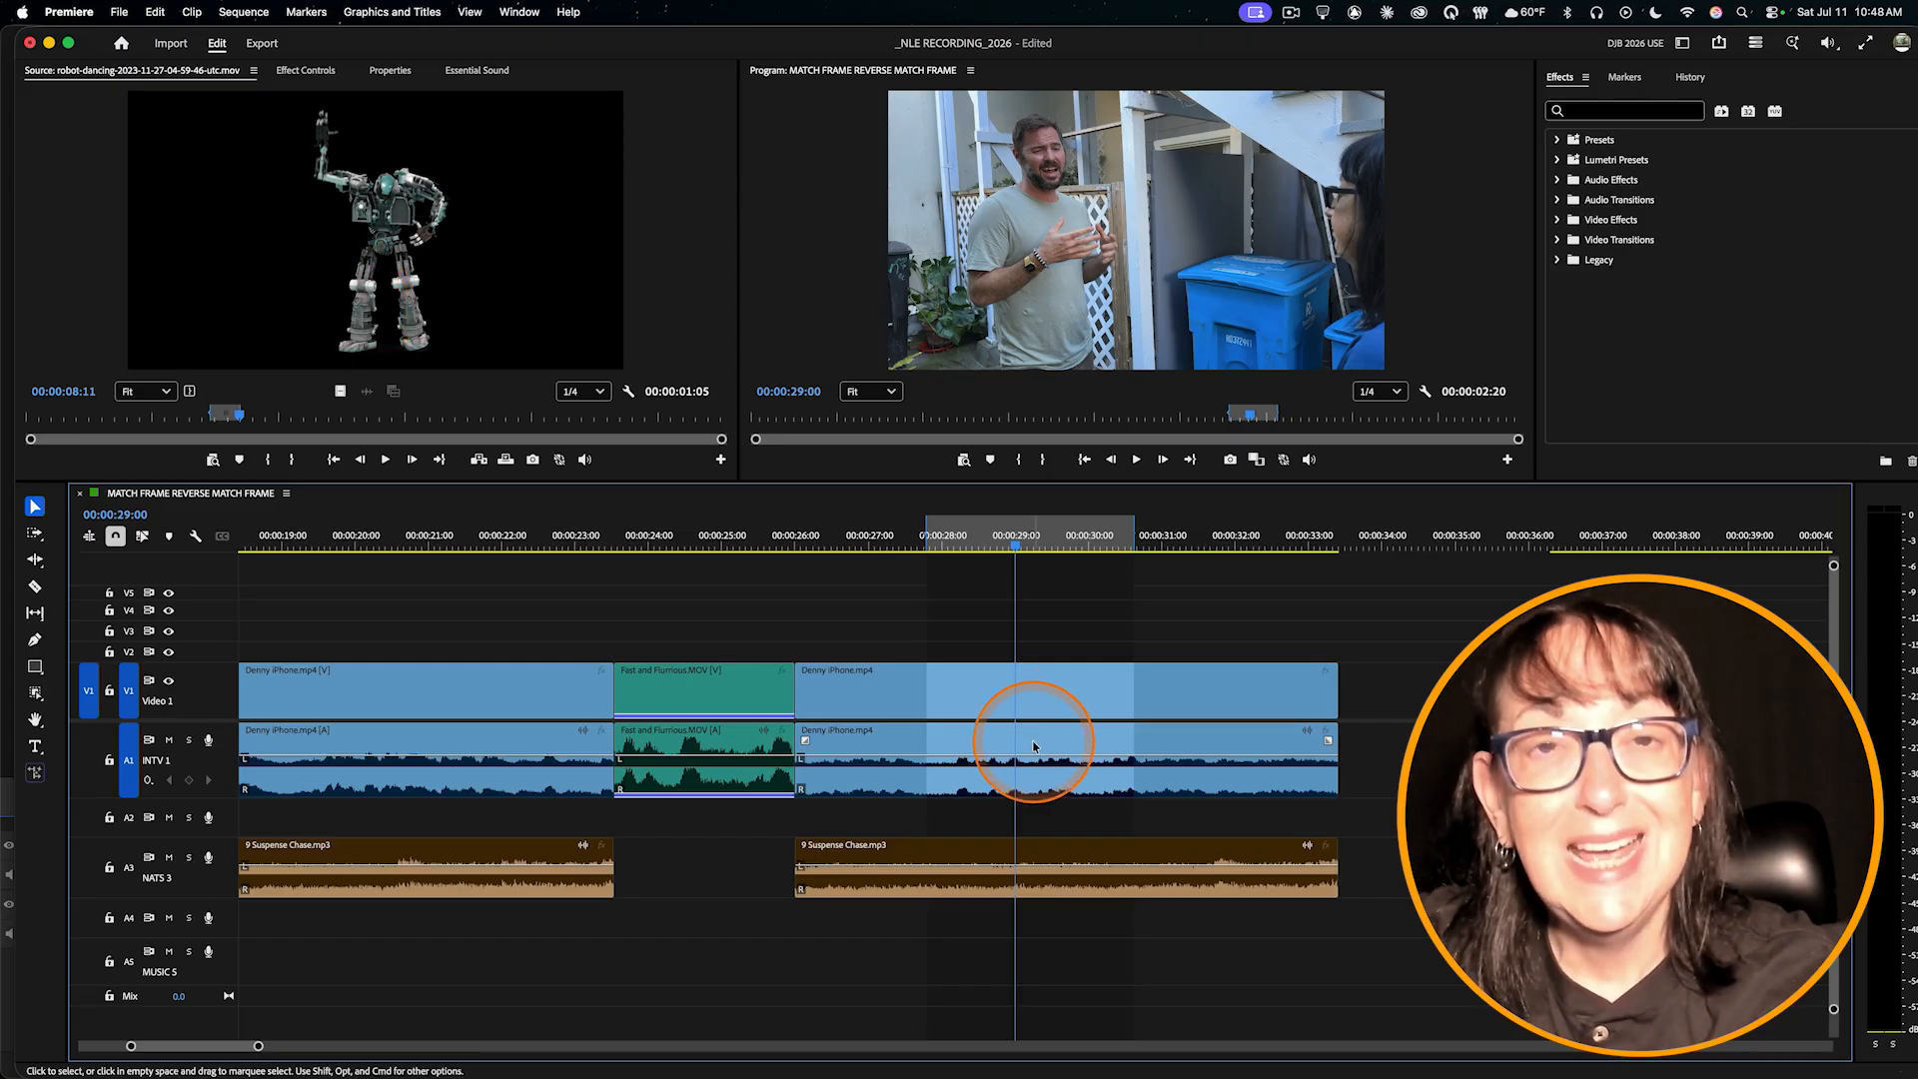
key(period)
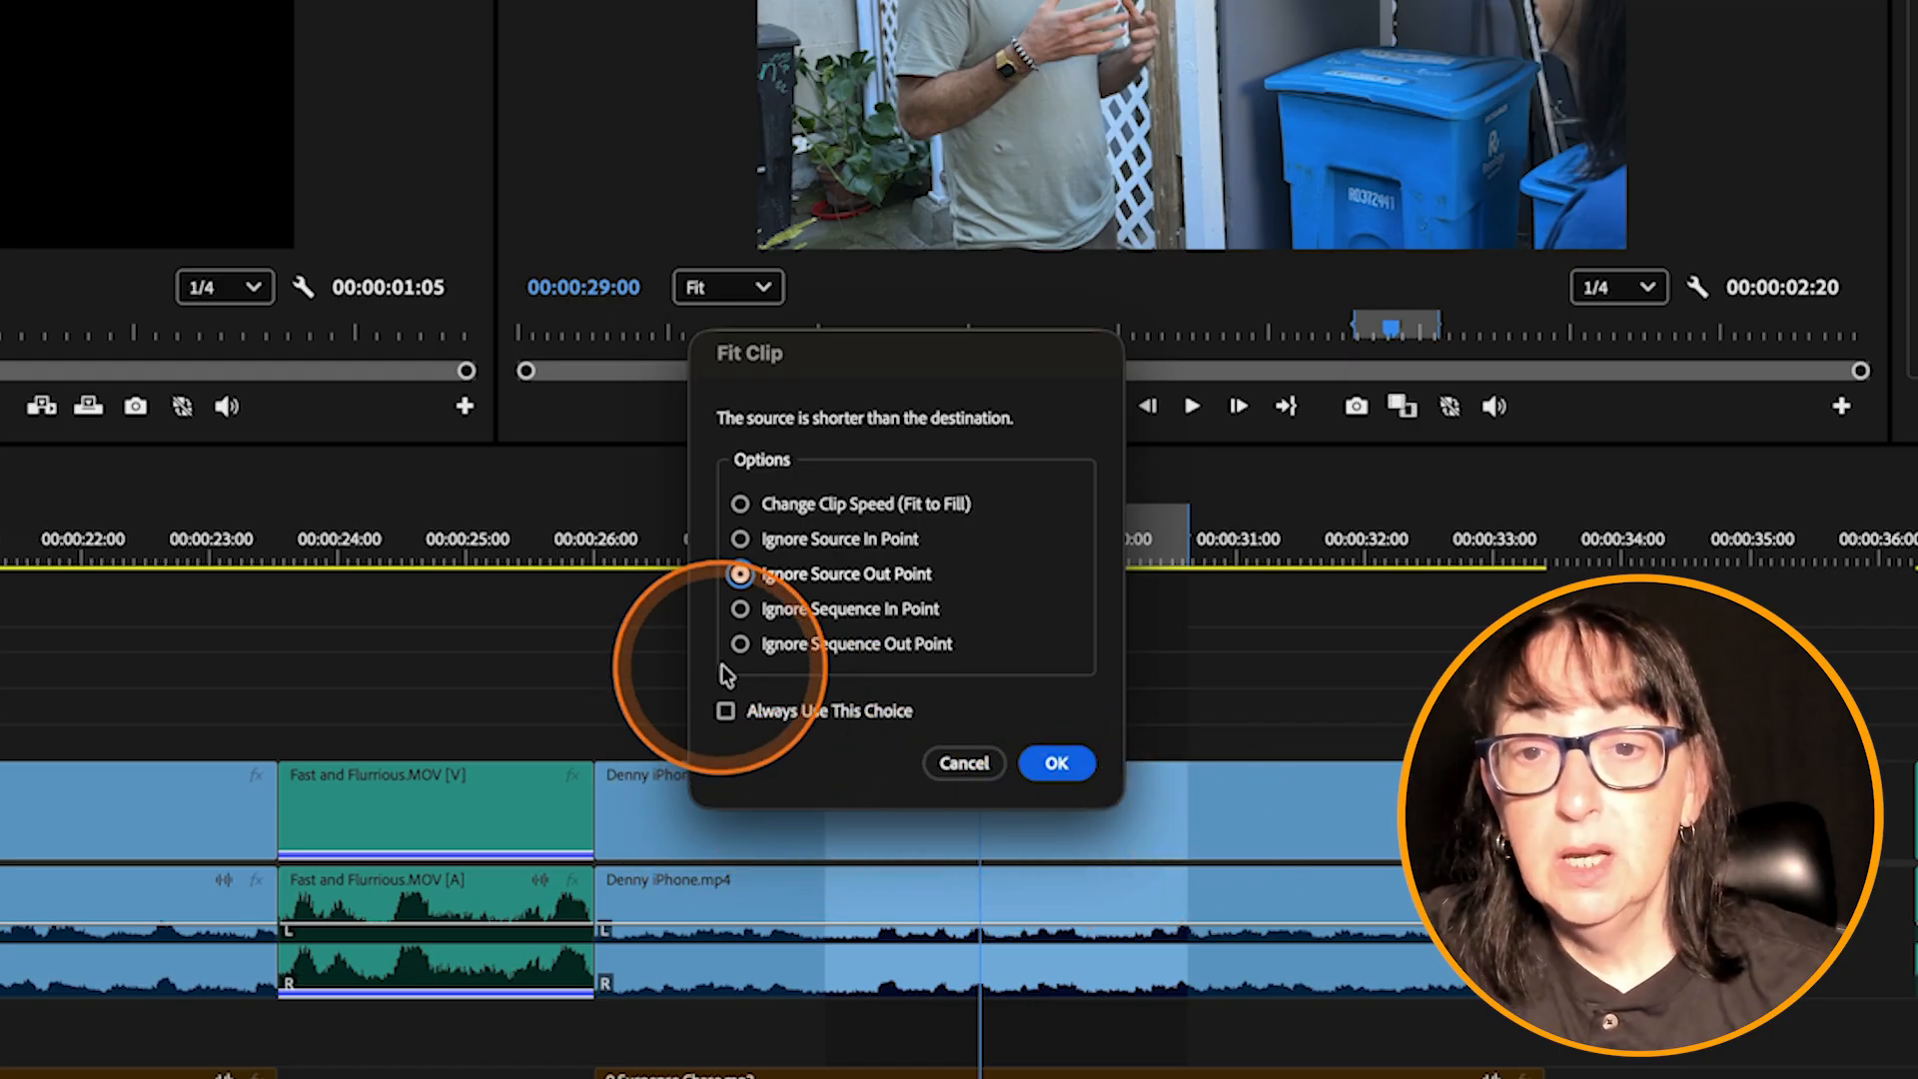
click(728, 708)
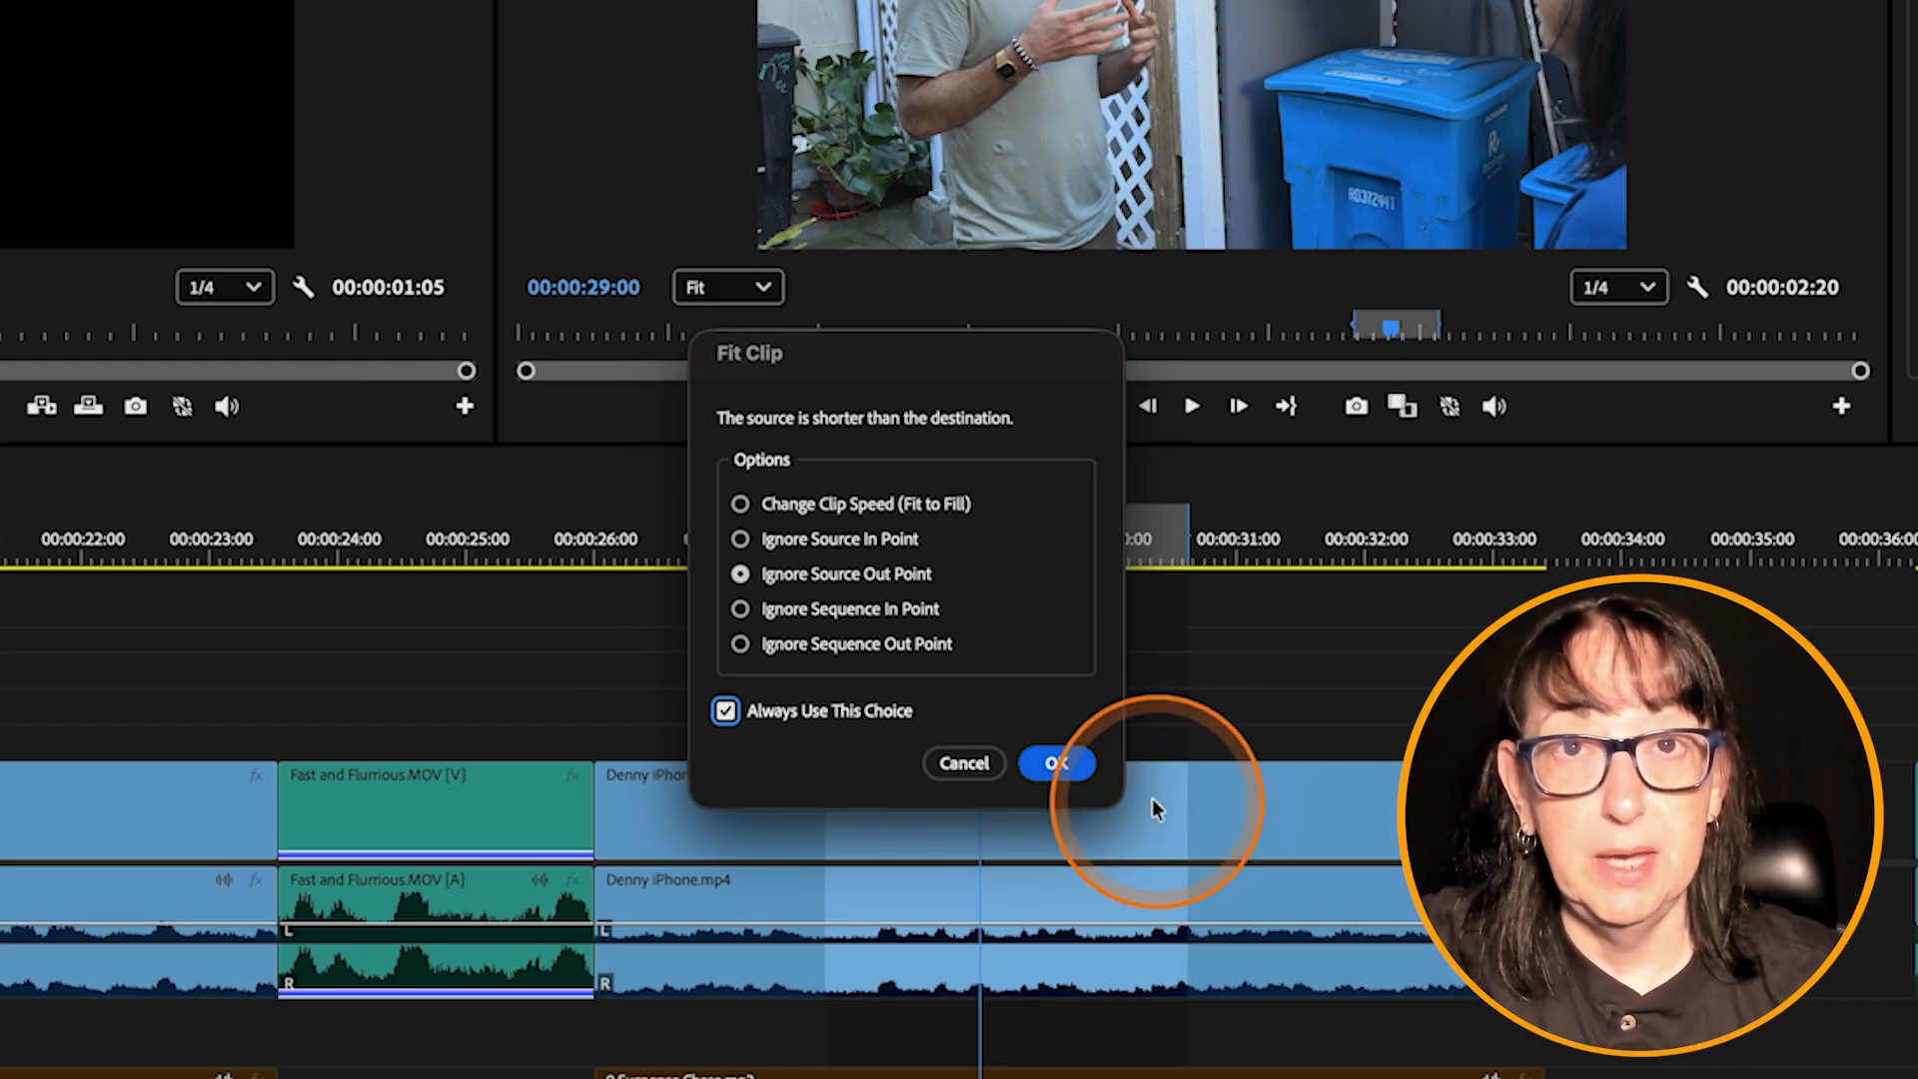
click(1056, 764)
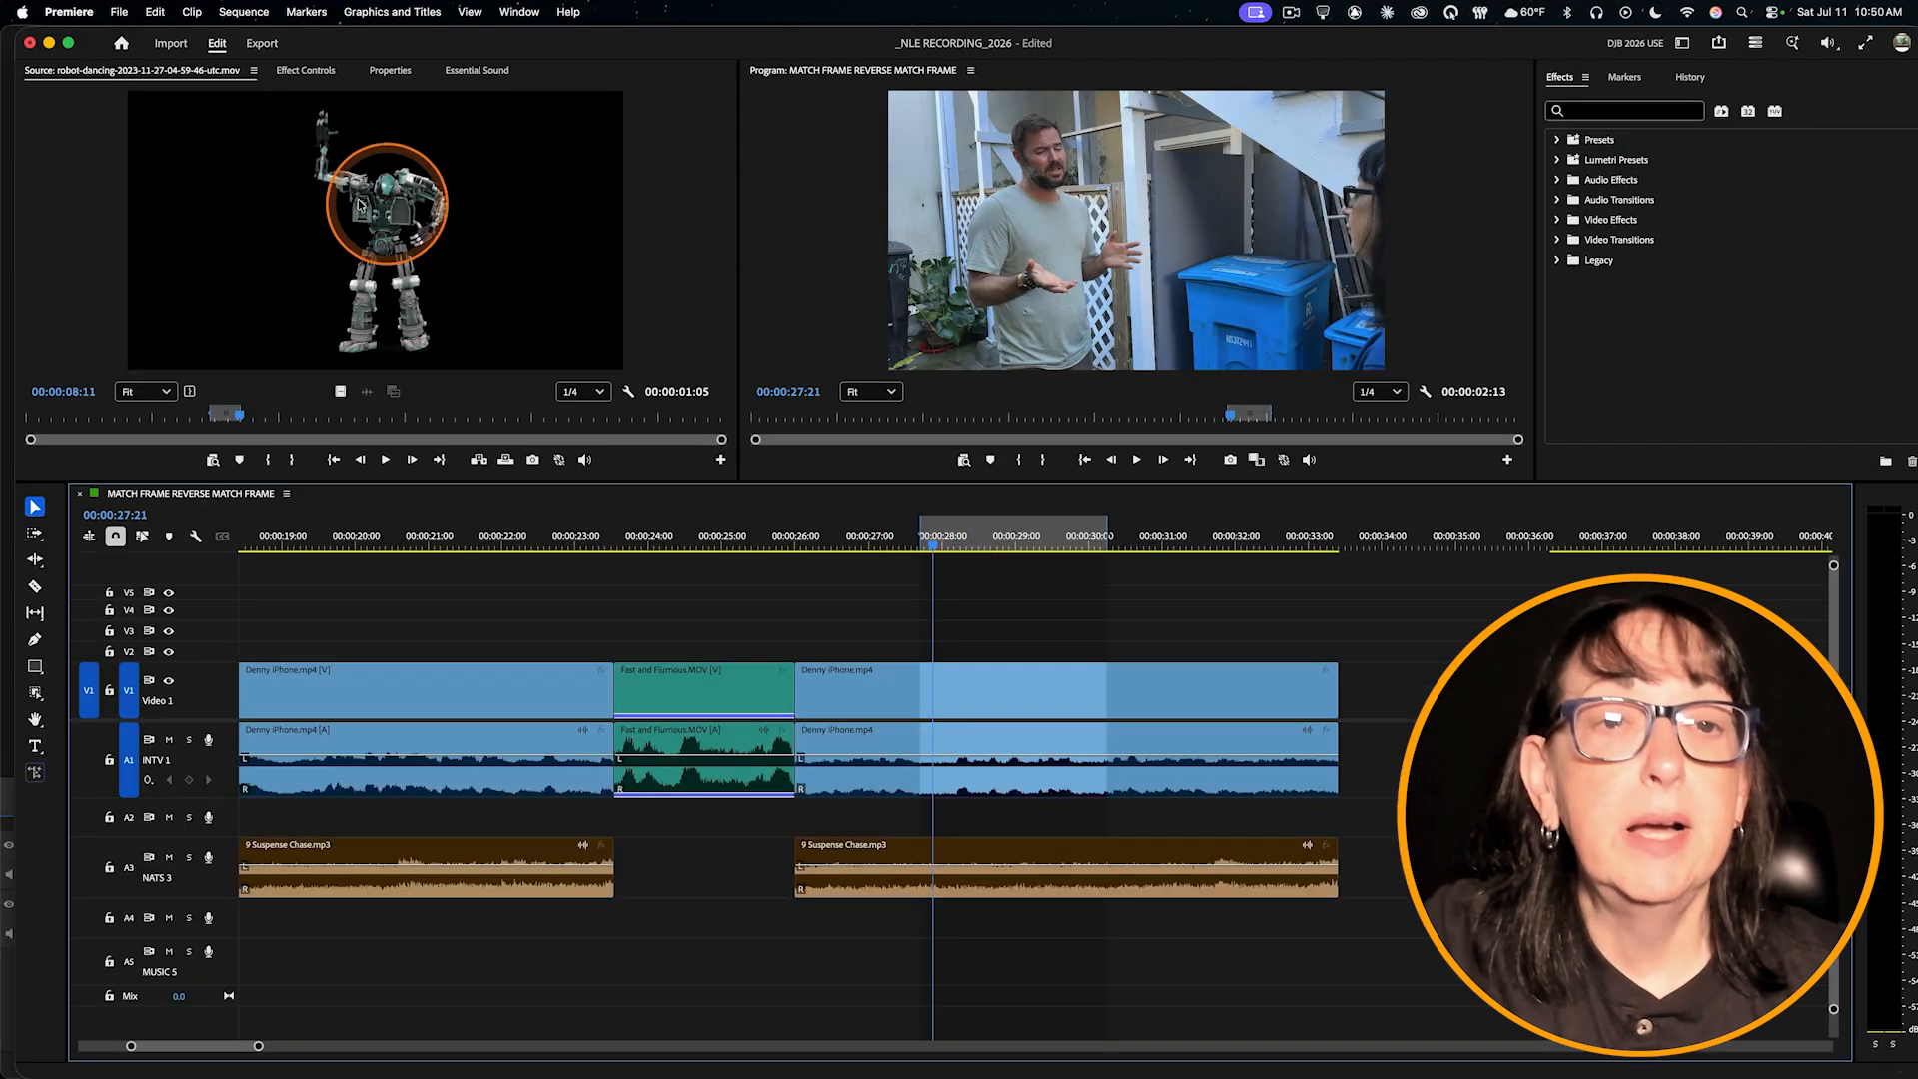